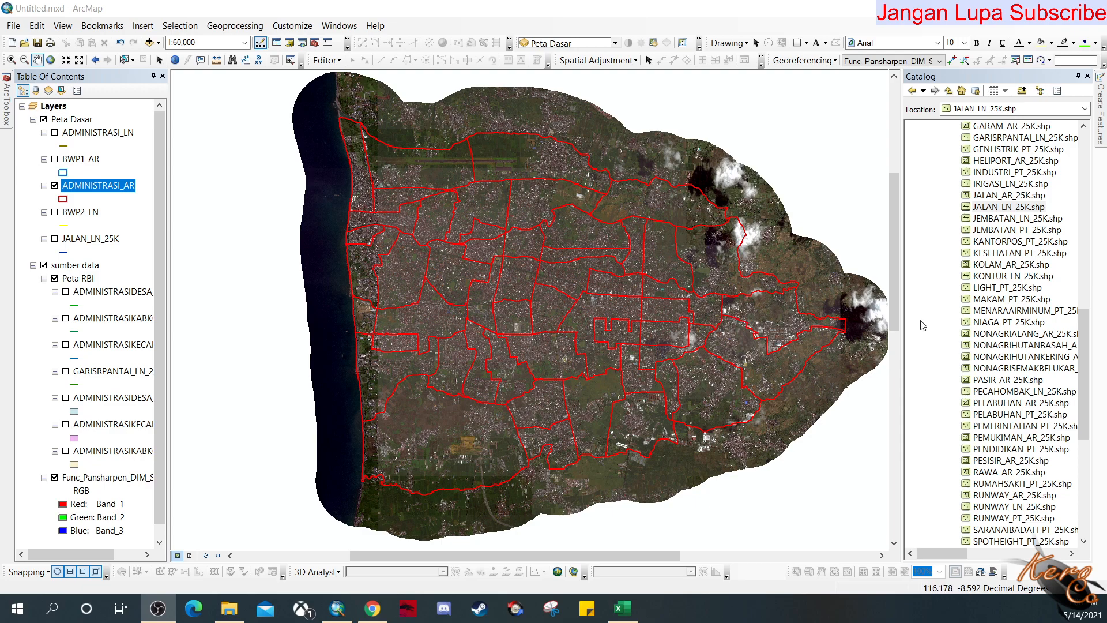
- Add the JALAN_LN_25K.shp road line shapefile to the Peta RBI group layer
{"action": "scroll", "coordinate": [980, 280], "scroll_direction": "up", "scroll_amount": 1}
{"action": "scroll", "coordinate": [980, 280], "scroll_direction": "up", "scroll_amount": 3}
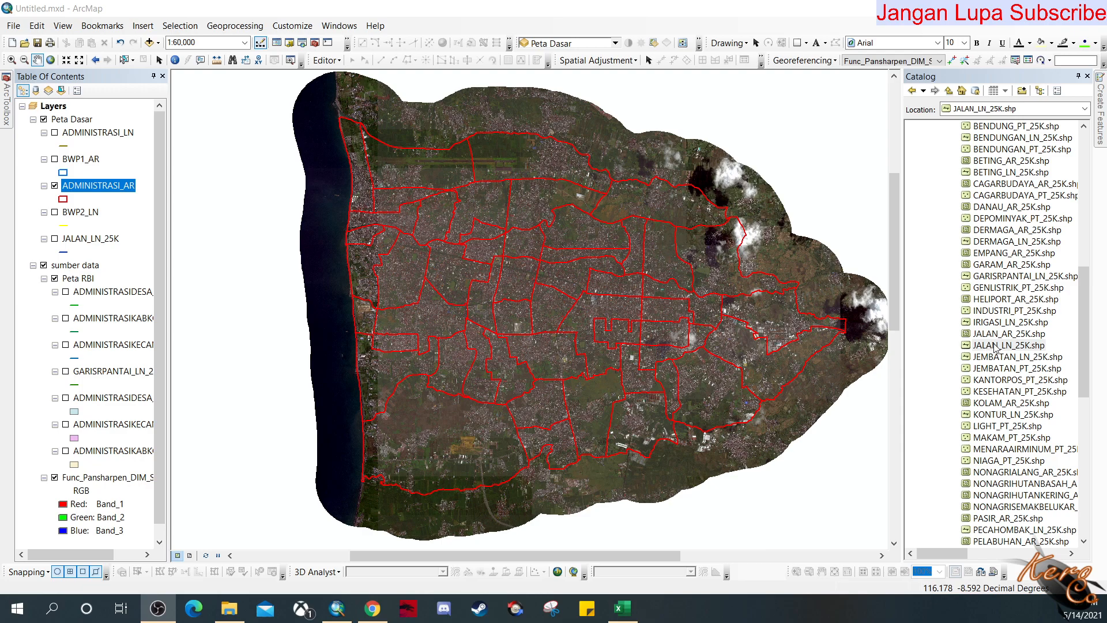
{"action": "left_click", "coordinate": [994, 346]}
{"action": "left_click", "coordinate": [1000, 335]}
{"action": "left_click", "coordinate": [990, 349]}
{"action": "left_click", "coordinate": [991, 338]}
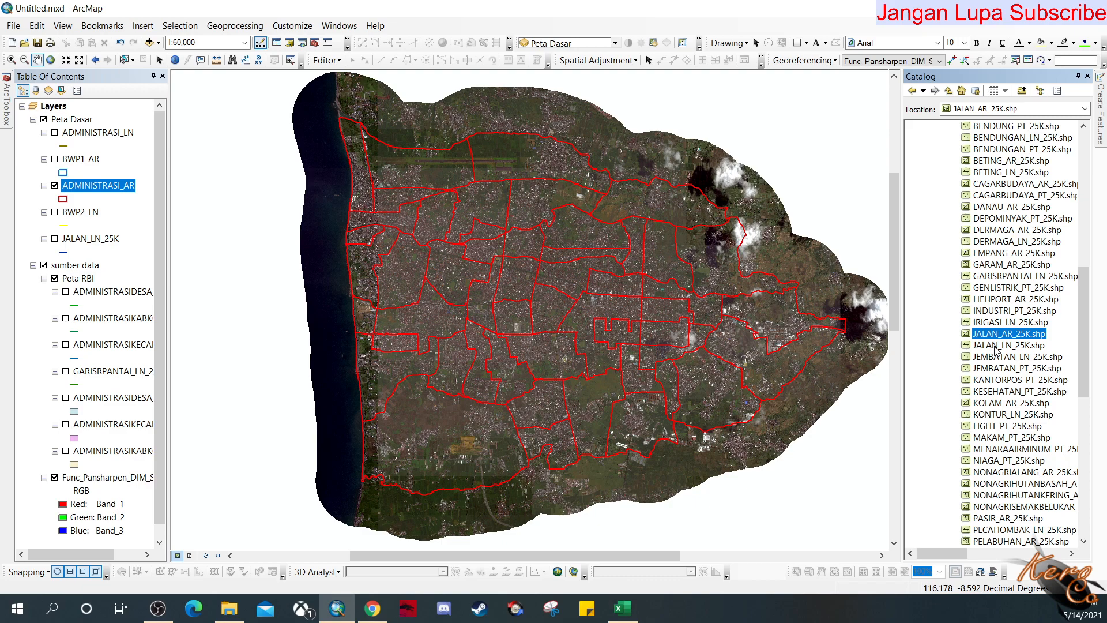
{"action": "left_click", "coordinate": [998, 348]}
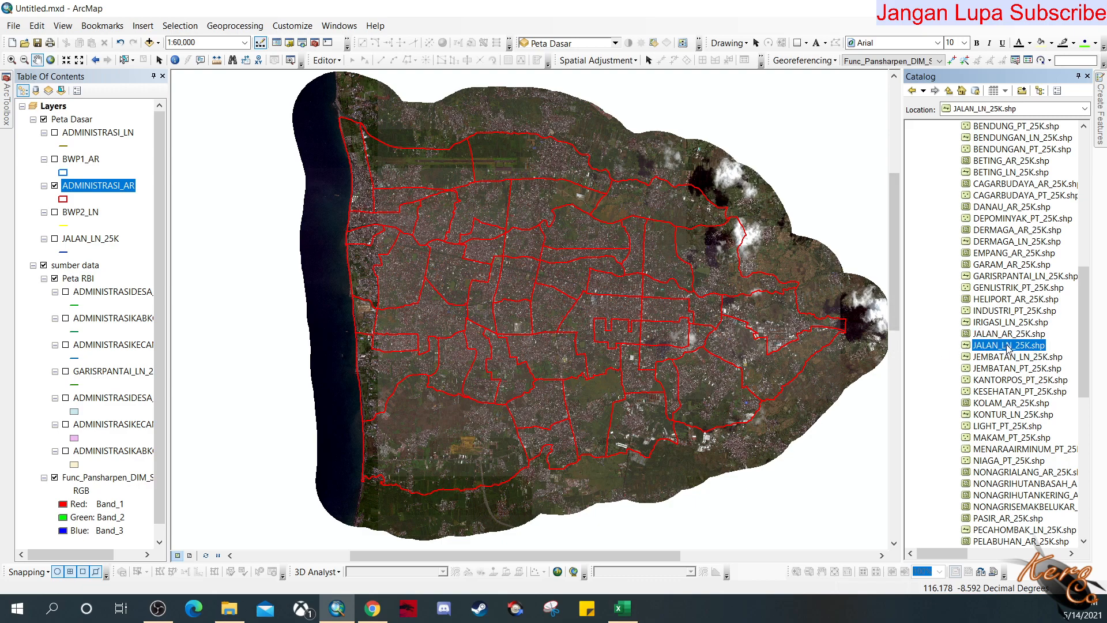
{"action": "mouse_move", "coordinate": [1009, 348]}
{"action": "left_mouse_down"}
{"action": "mouse_move", "coordinate": [408, 288]}
{"action": "mouse_move", "coordinate": [132, 271]}
{"action": "mouse_move", "coordinate": [128, 287]}
{"action": "left_mouse_up"}
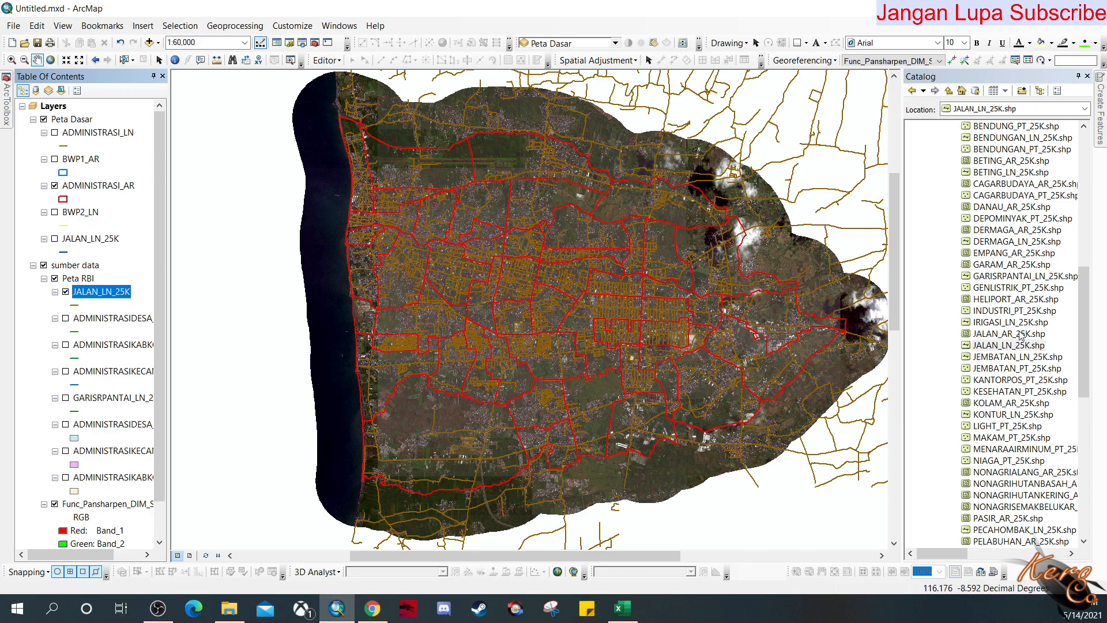
- Add the river shapefiles SUNGAI_LN_25K.shp and SUNGAI_AR_25K.shp to the Peta RBI group layer
{"action": "scroll", "coordinate": [1021, 337], "scroll_direction": "down", "scroll_amount": 1}
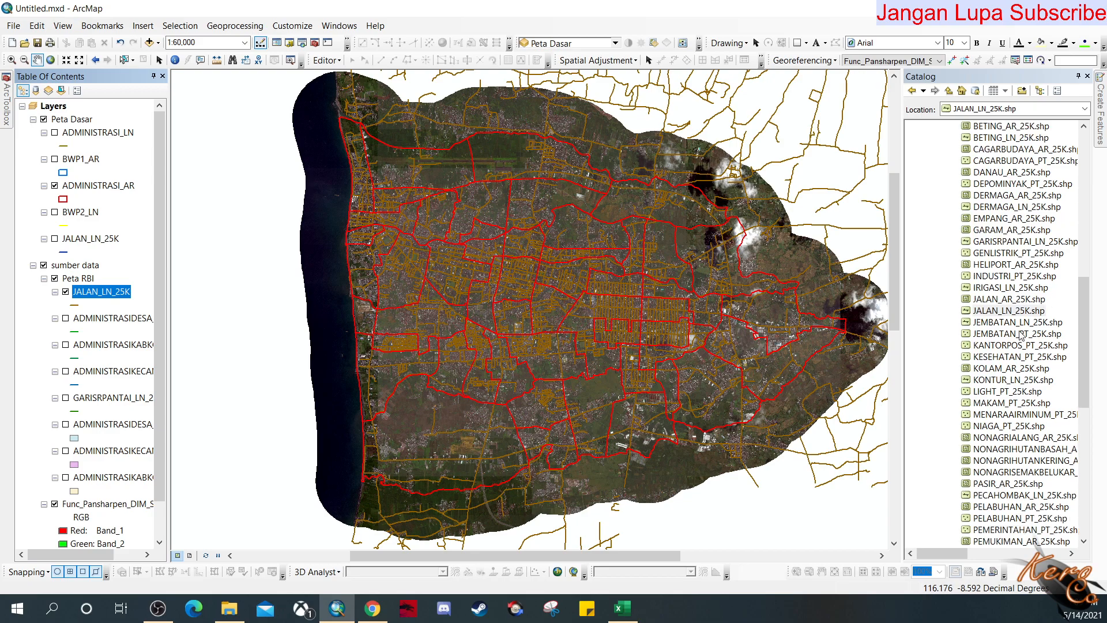
{"action": "scroll", "coordinate": [1021, 336], "scroll_direction": "down", "scroll_amount": 2}
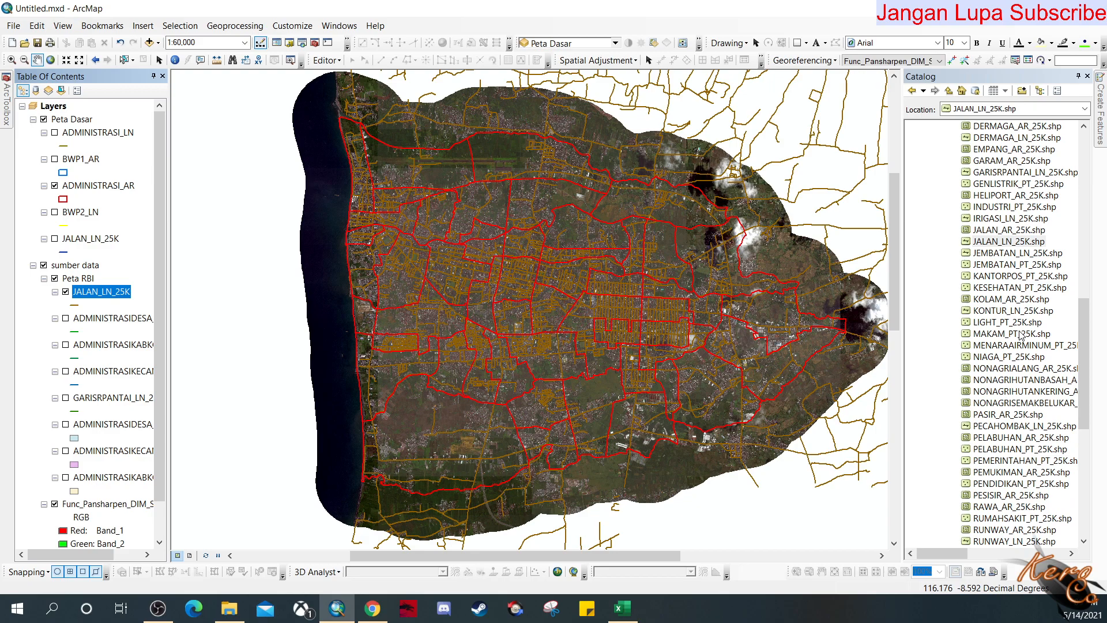
{"action": "scroll", "coordinate": [1021, 336], "scroll_direction": "down", "scroll_amount": 2}
{"action": "scroll", "coordinate": [1031, 404], "scroll_direction": "down", "scroll_amount": 3}
{"action": "left_click", "coordinate": [1013, 439]}
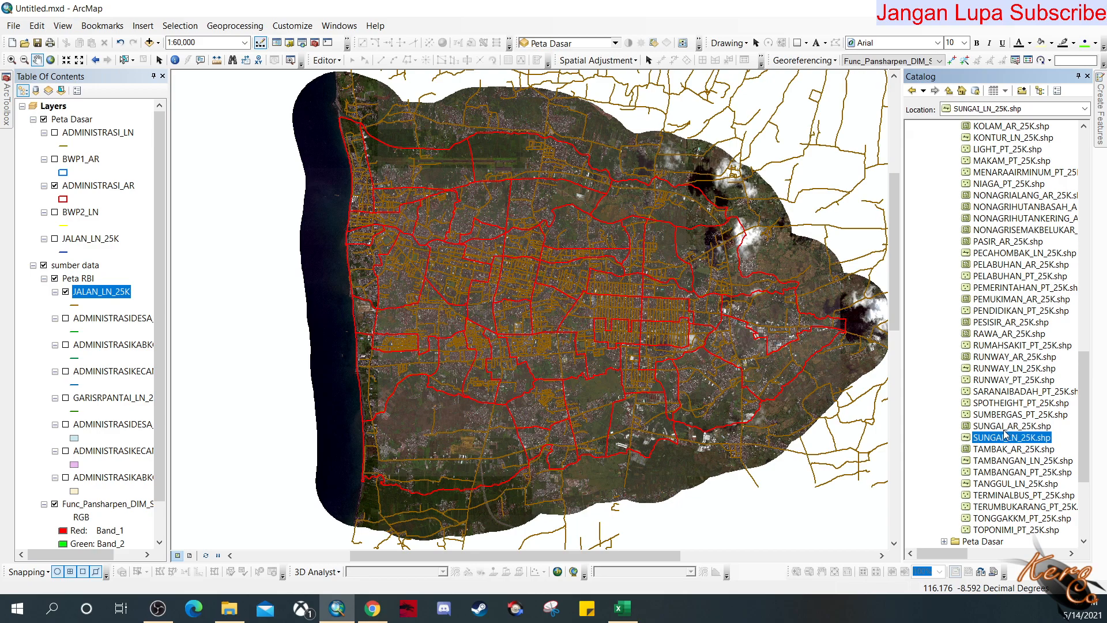
{"action": "mouse_move", "coordinate": [1004, 441]}
{"action": "left_mouse_down"}
{"action": "mouse_move", "coordinate": [212, 369]}
{"action": "mouse_move", "coordinate": [110, 309]}
{"action": "left_mouse_up"}
{"action": "left_click_drag", "start_coordinate": [1005, 426], "coordinate": [112, 450]}
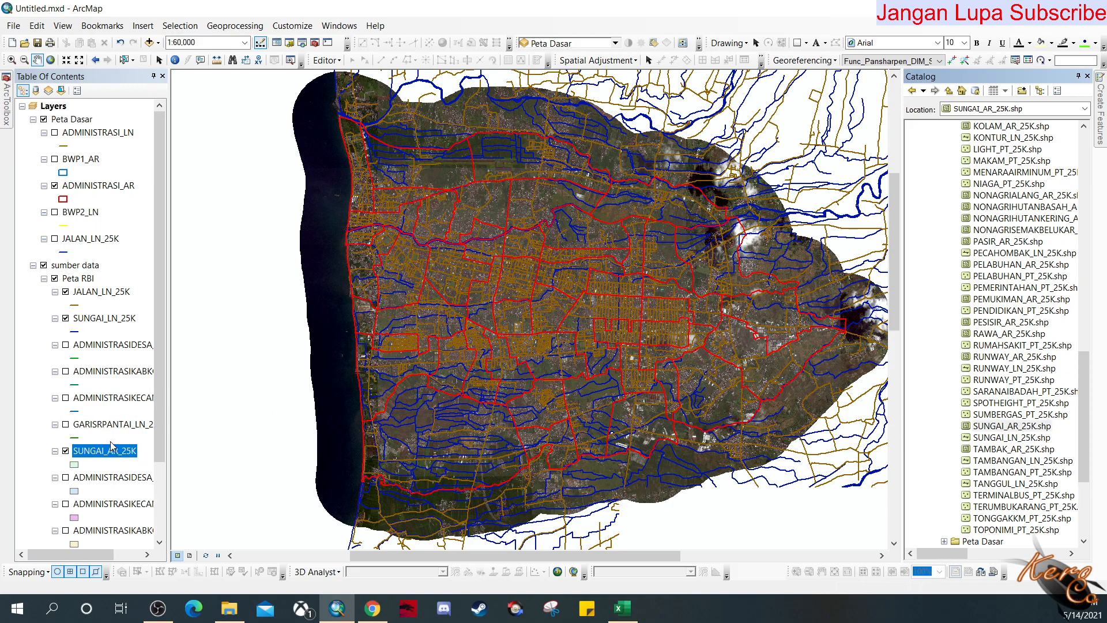
- Add JALAN_AR_25K.shp to the Peta RBI group, just above the SUNGAI_AR_25K layer
{"action": "scroll", "coordinate": [1004, 350], "scroll_direction": "up", "scroll_amount": 3}
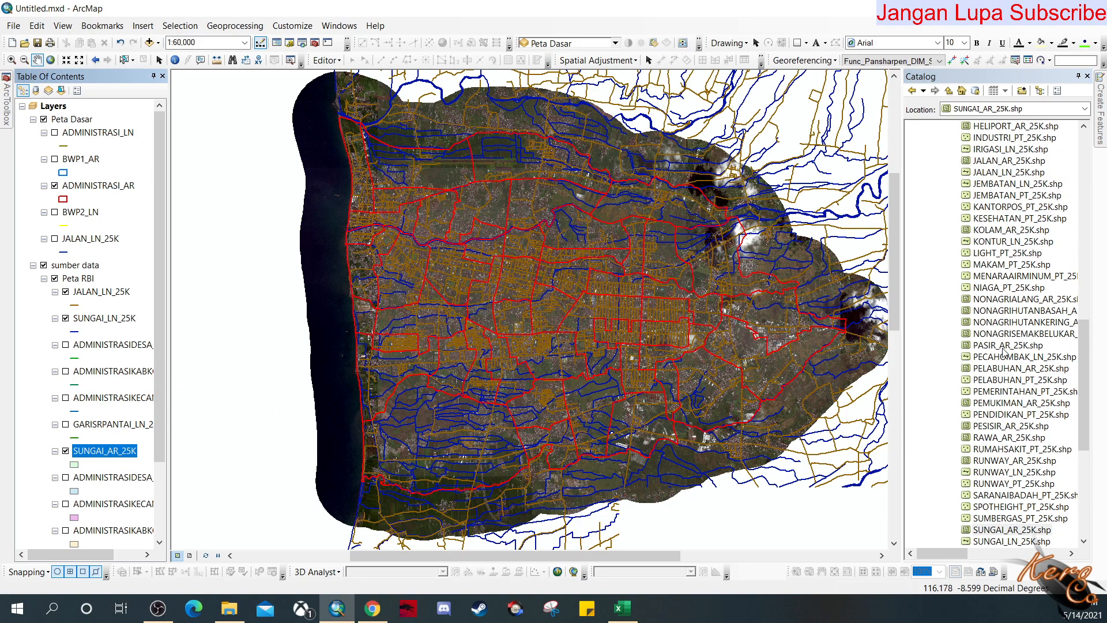
{"action": "scroll", "coordinate": [1004, 350], "scroll_direction": "up", "scroll_amount": 1}
{"action": "left_click", "coordinate": [1005, 196]}
{"action": "left_click_drag", "start_coordinate": [1004, 196], "coordinate": [107, 445]}
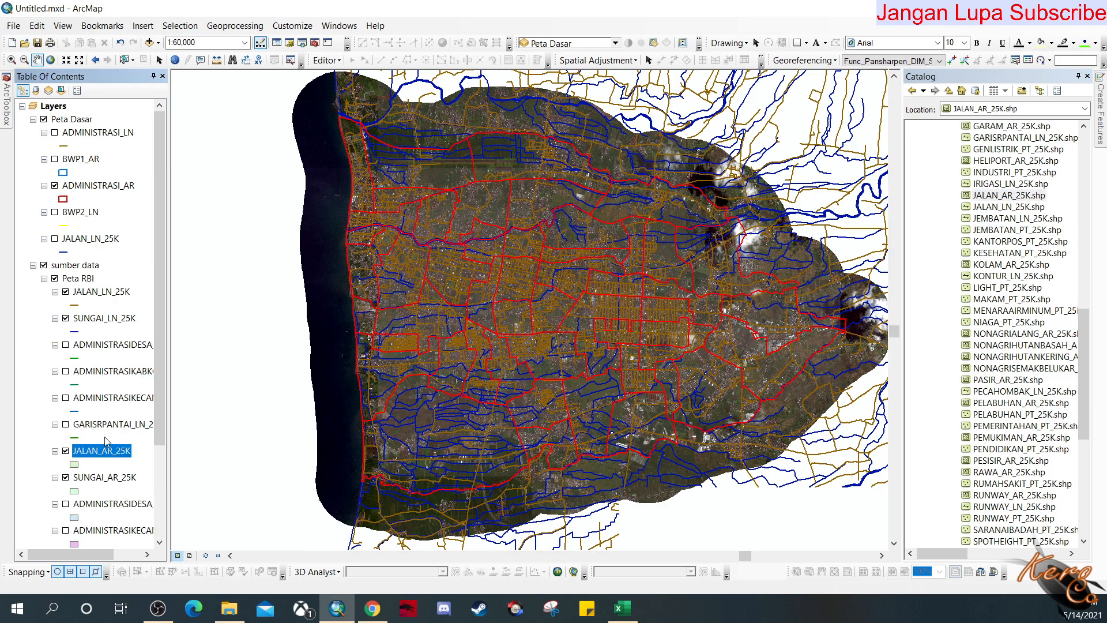
- Check the attribute tables of the JALAN_LN_25K and SUNGAI_LN_25K layers for records
{"action": "left_click", "coordinate": [103, 291]}
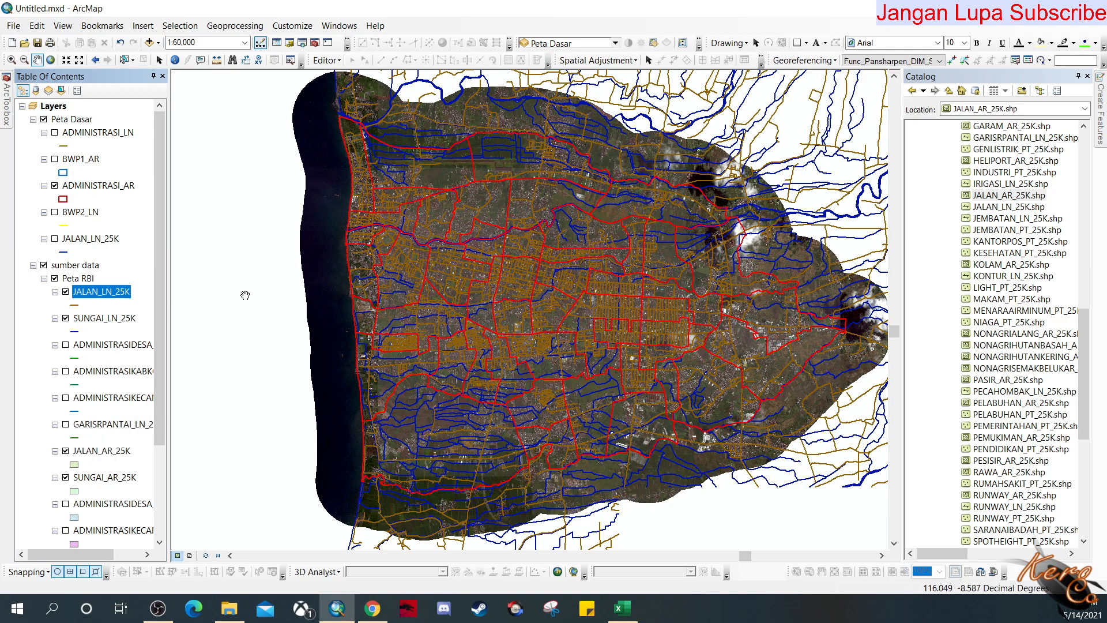
{"action": "right_click", "coordinate": [97, 295]}
{"action": "left_click", "coordinate": [149, 331]}
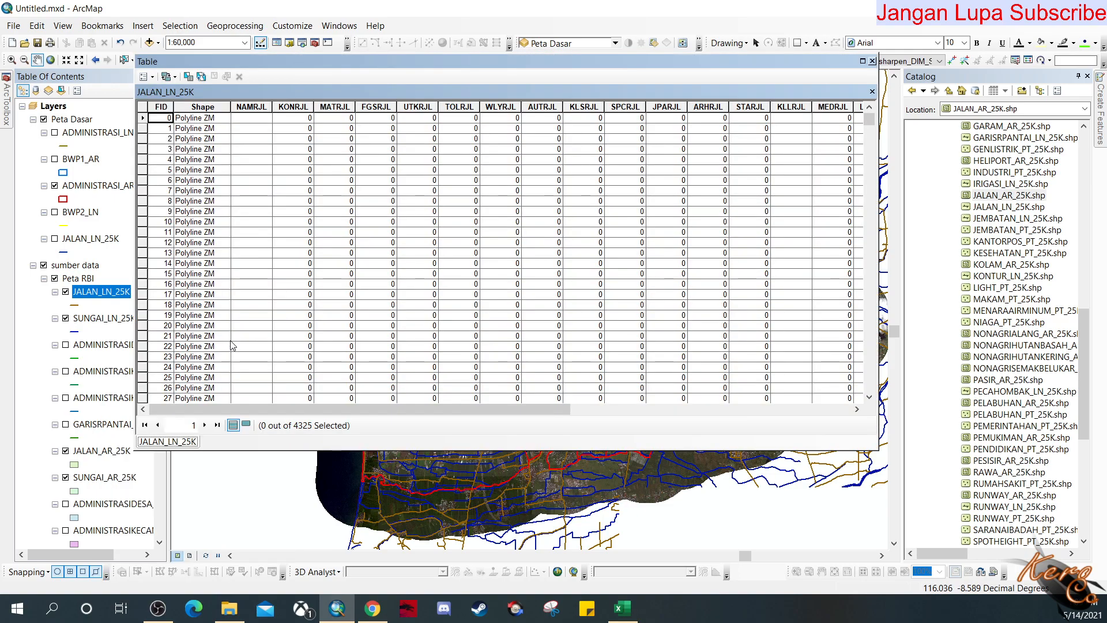
{"action": "left_click", "coordinate": [872, 61]}
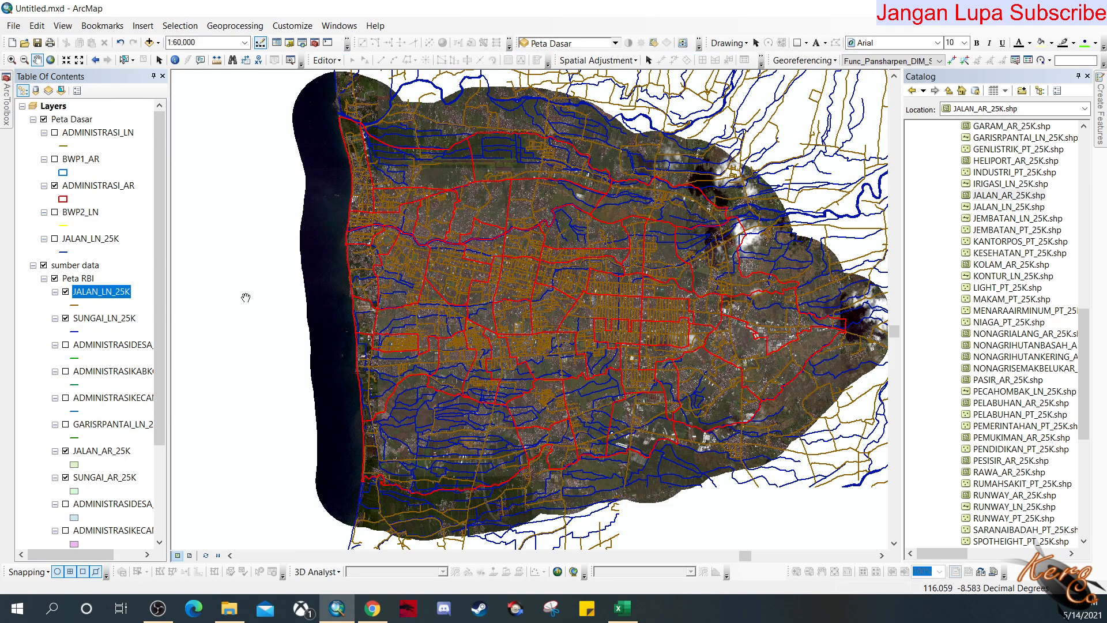
{"action": "right_click", "coordinate": [123, 319]}
{"action": "left_click", "coordinate": [168, 69]}
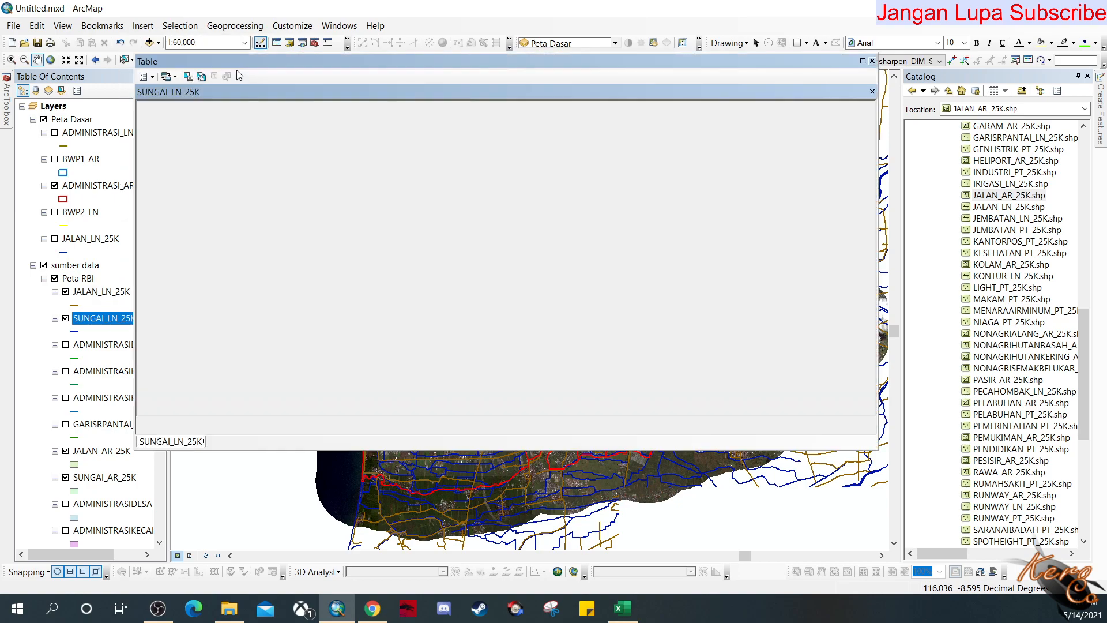
{"action": "left_click", "coordinate": [872, 61]}
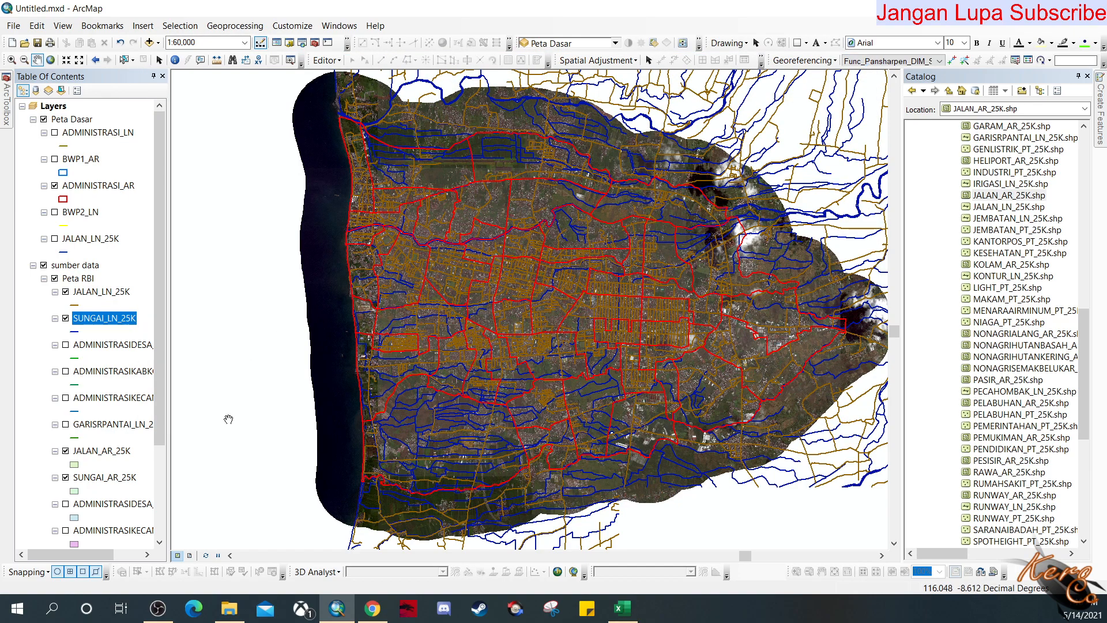
- Check the attribute table of JALAN_AR_25K, close it and turn off that layer's display
{"action": "right_click", "coordinate": [109, 452]}
{"action": "left_click", "coordinate": [213, 199]}
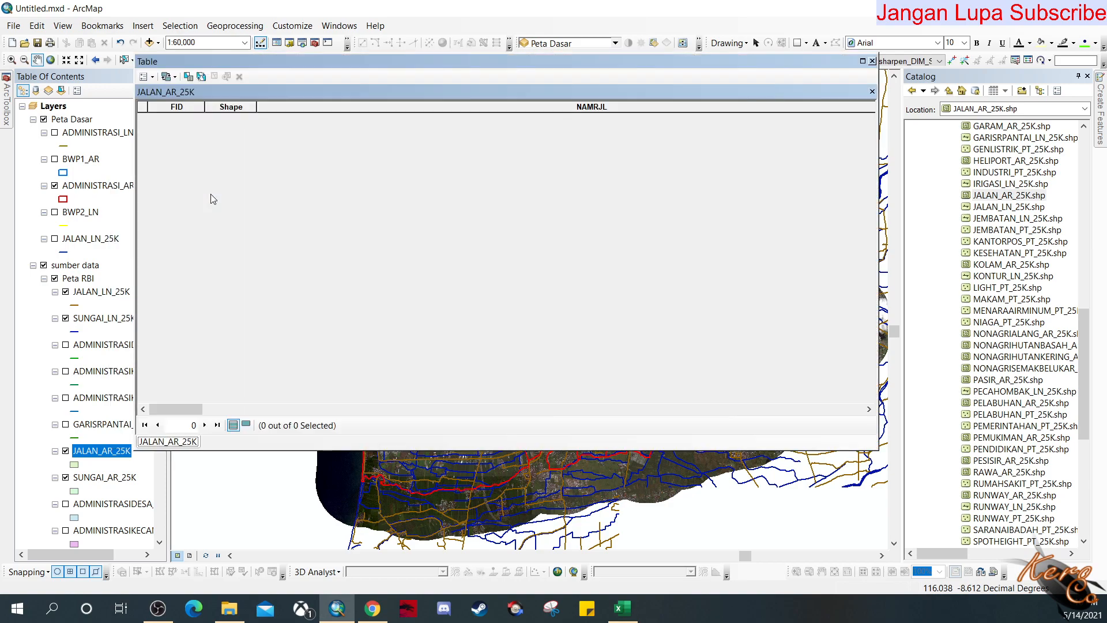
{"action": "mouse_move", "coordinate": [183, 409]}
{"action": "left_mouse_down"}
{"action": "mouse_move", "coordinate": [375, 410]}
{"action": "mouse_move", "coordinate": [173, 409]}
{"action": "left_mouse_up"}
{"action": "left_click", "coordinate": [872, 61]}
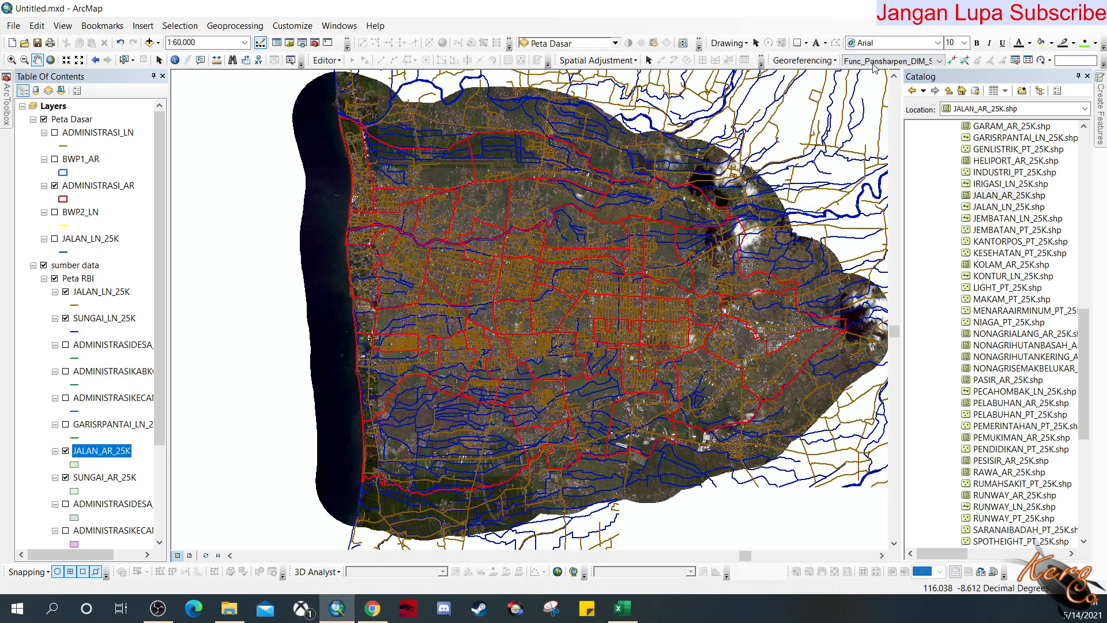
{"action": "left_click", "coordinate": [66, 452]}
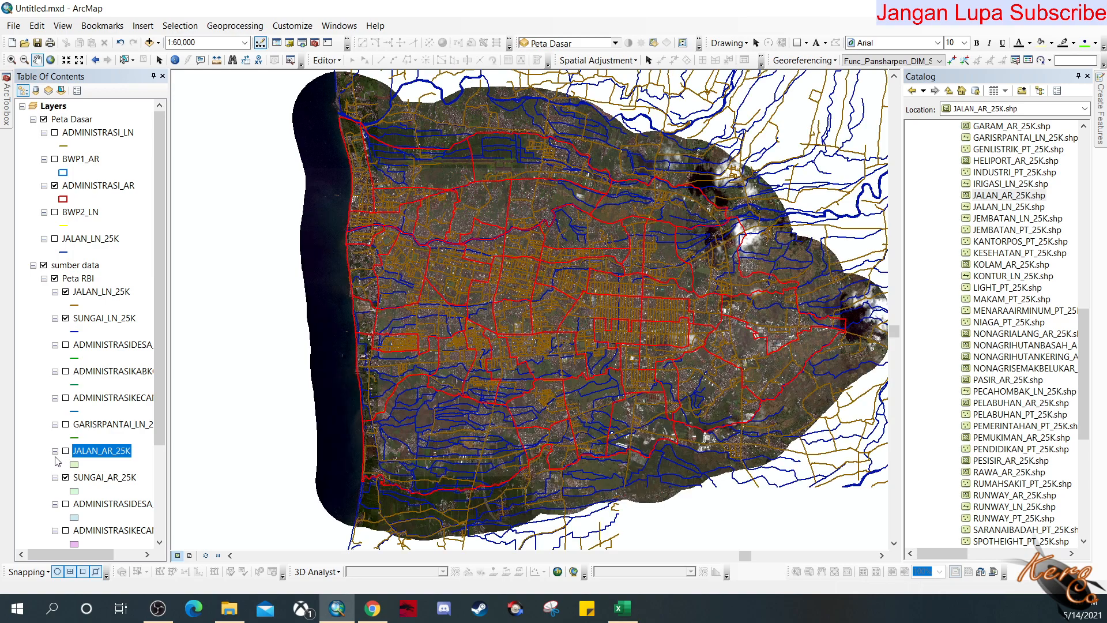
- Inspect the SUNGAI_AR_25K attribute table, close it and hide the layer
{"action": "right_click", "coordinate": [109, 481]}
{"action": "left_click", "coordinate": [187, 230]}
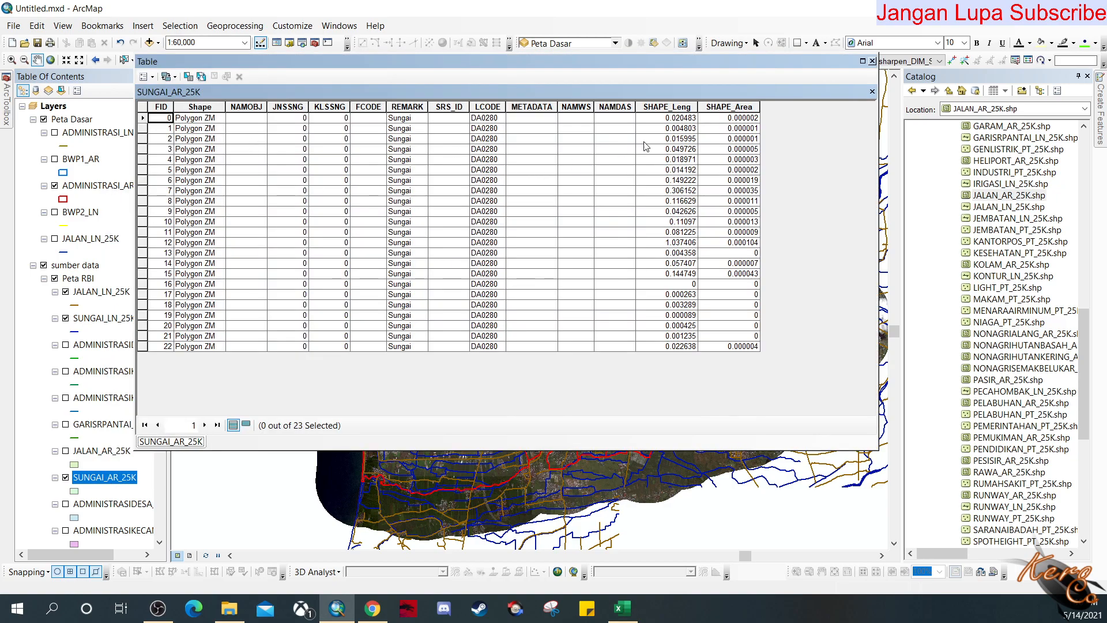
{"action": "left_click", "coordinate": [873, 60]}
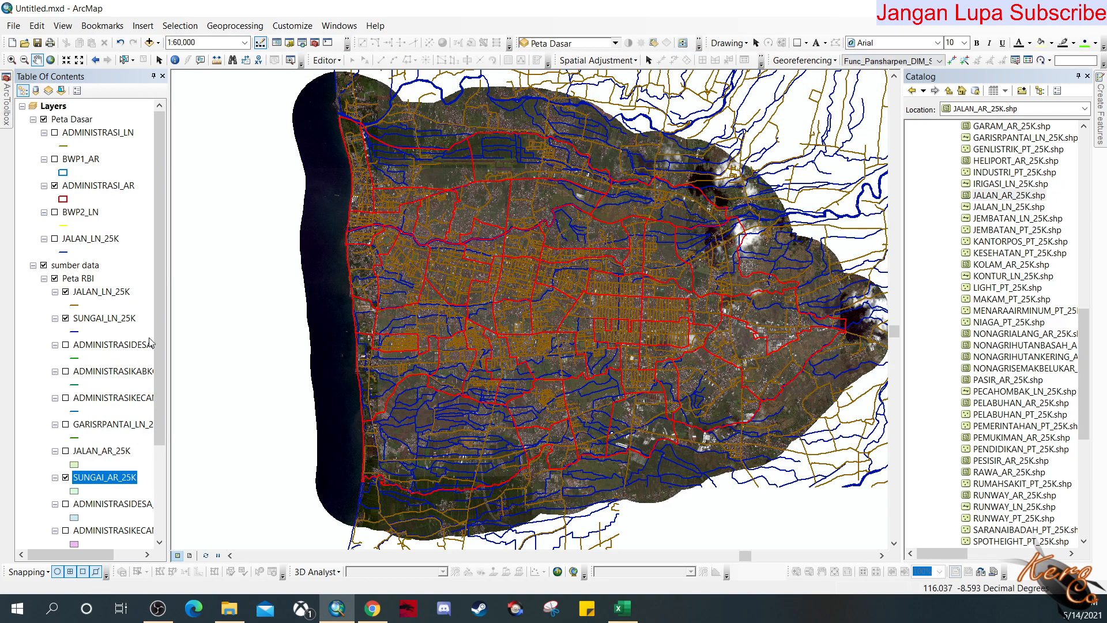
{"action": "left_click", "coordinate": [65, 479]}
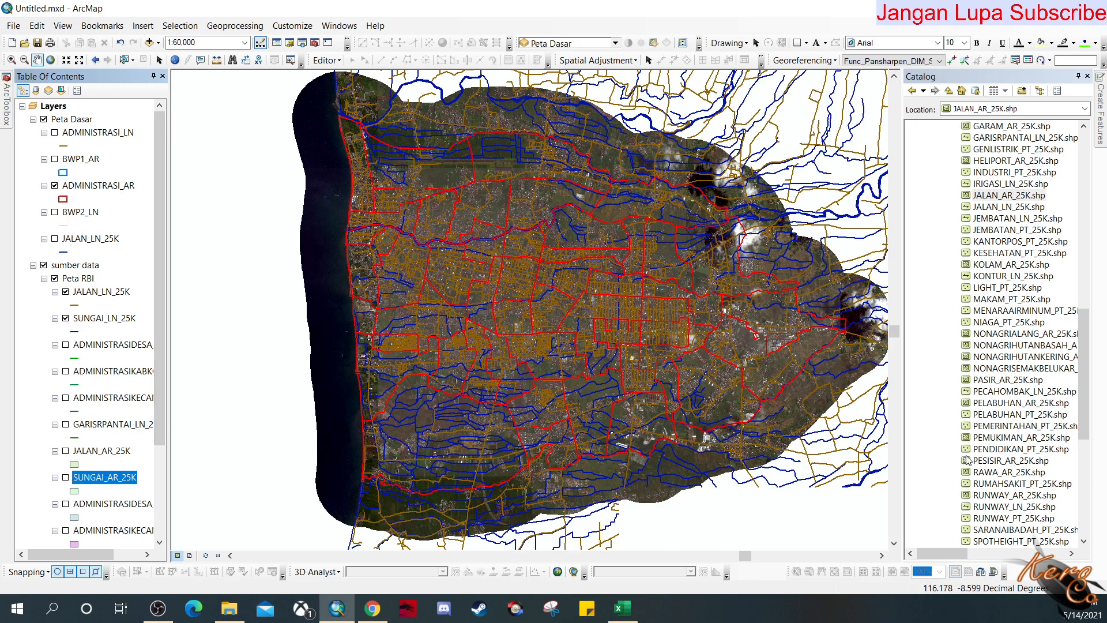
- Add the IRIGASI_LN_25K.shp irrigation shapefile to the Peta RBI group, above JALAN_AR_25K
{"action": "scroll", "coordinate": [1011, 439], "scroll_direction": "down", "scroll_amount": 2}
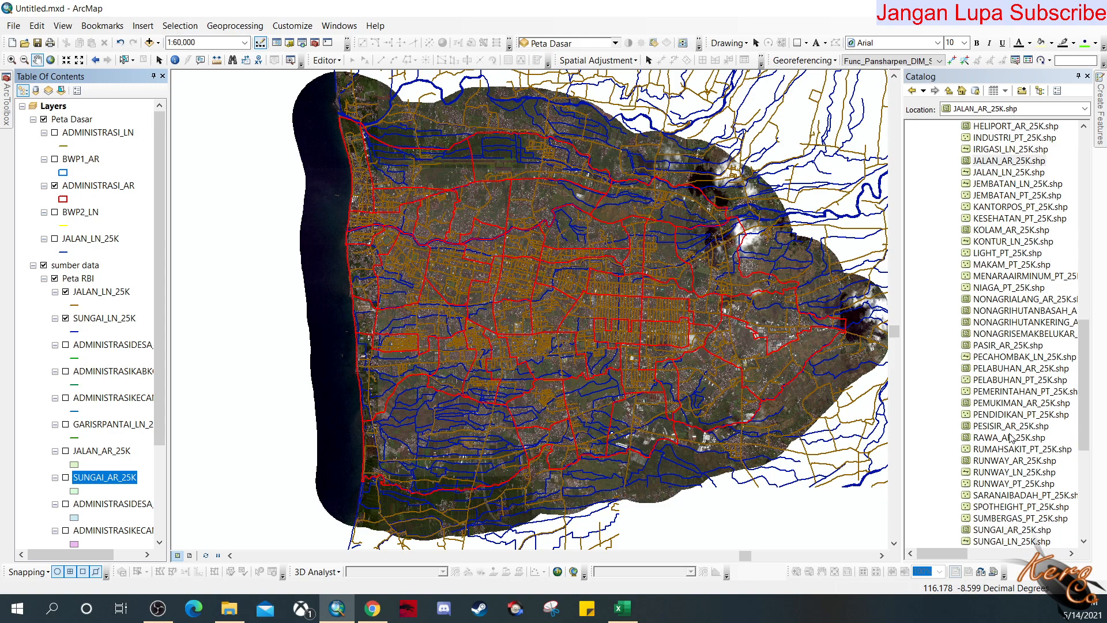
{"action": "scroll", "coordinate": [1010, 438], "scroll_direction": "down", "scroll_amount": 2}
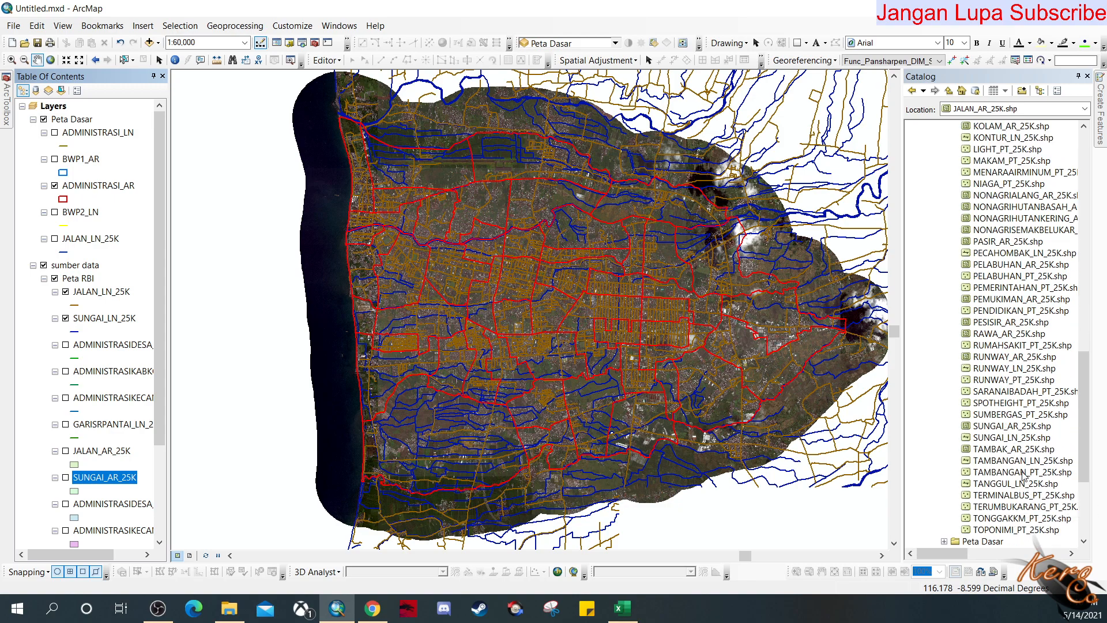
{"action": "scroll", "coordinate": [1024, 476], "scroll_direction": "up", "scroll_amount": 3}
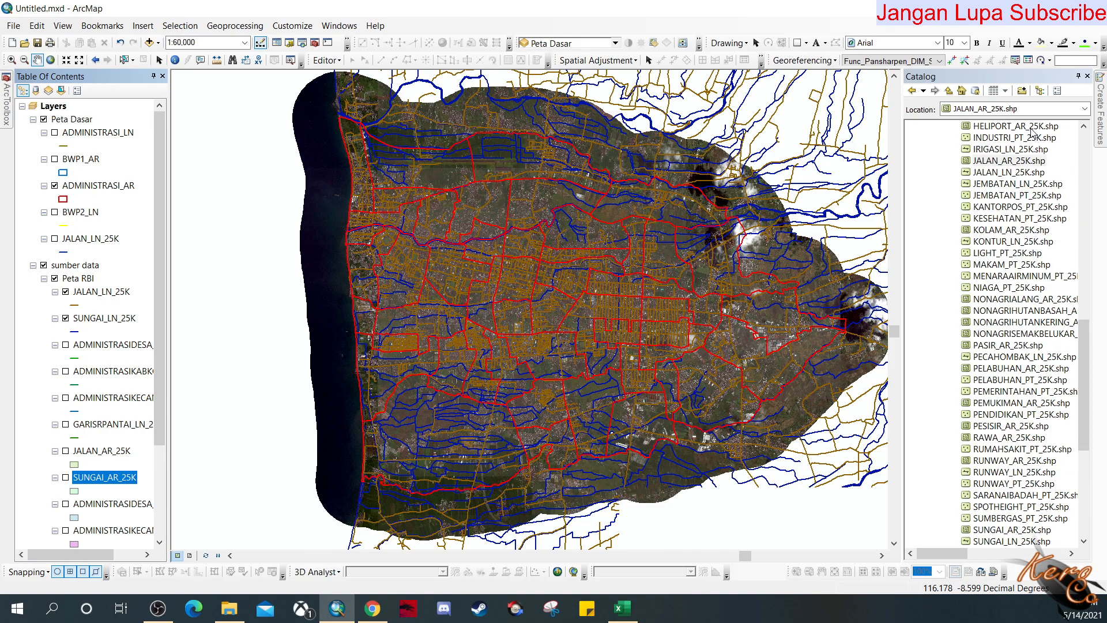
{"action": "scroll", "coordinate": [1013, 186], "scroll_direction": "up", "scroll_amount": 1}
{"action": "left_click", "coordinate": [1022, 185]}
{"action": "left_click_drag", "start_coordinate": [1011, 187], "coordinate": [120, 454]}
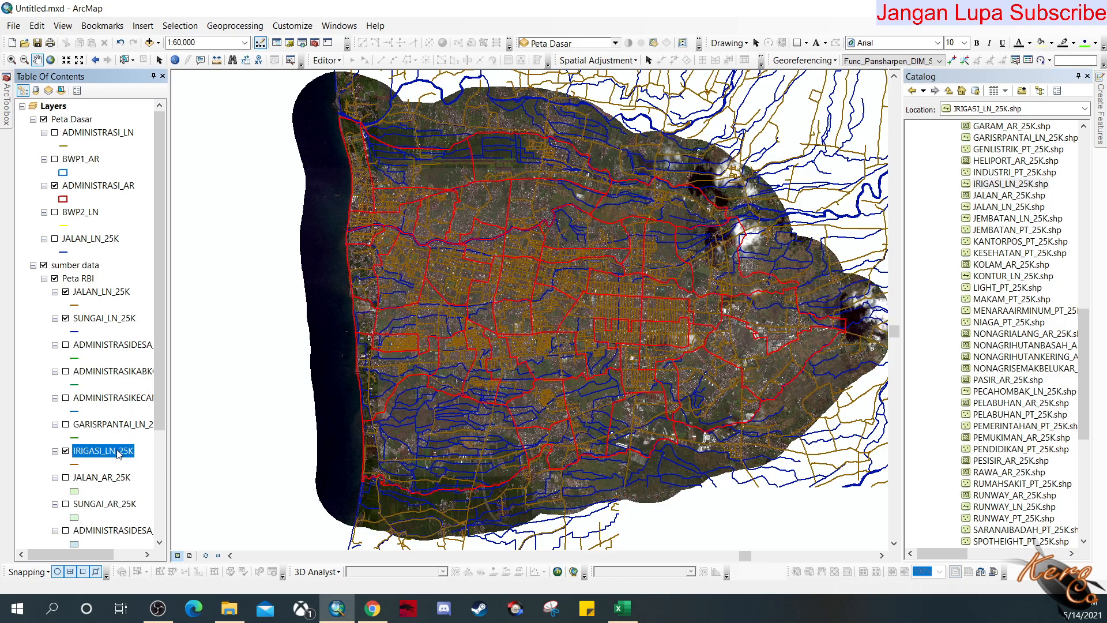
- Check the IRIGASI_LN_25K attribute table for records, close it and switch the layer off
{"action": "right_click", "coordinate": [117, 454]}
{"action": "left_click", "coordinate": [209, 205]}
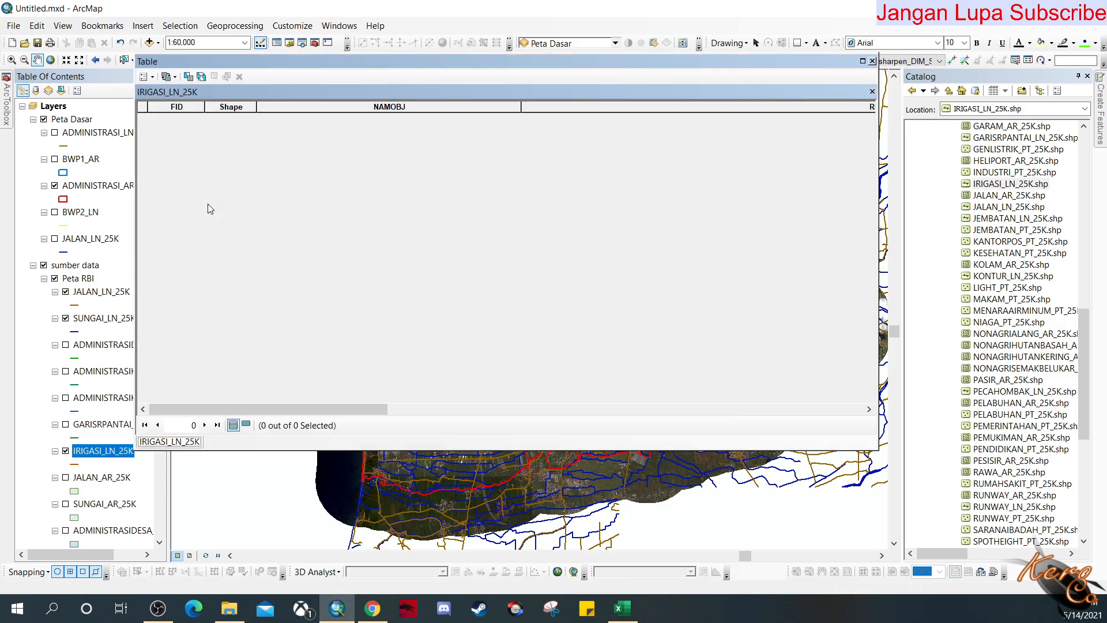
{"action": "left_click", "coordinate": [871, 61]}
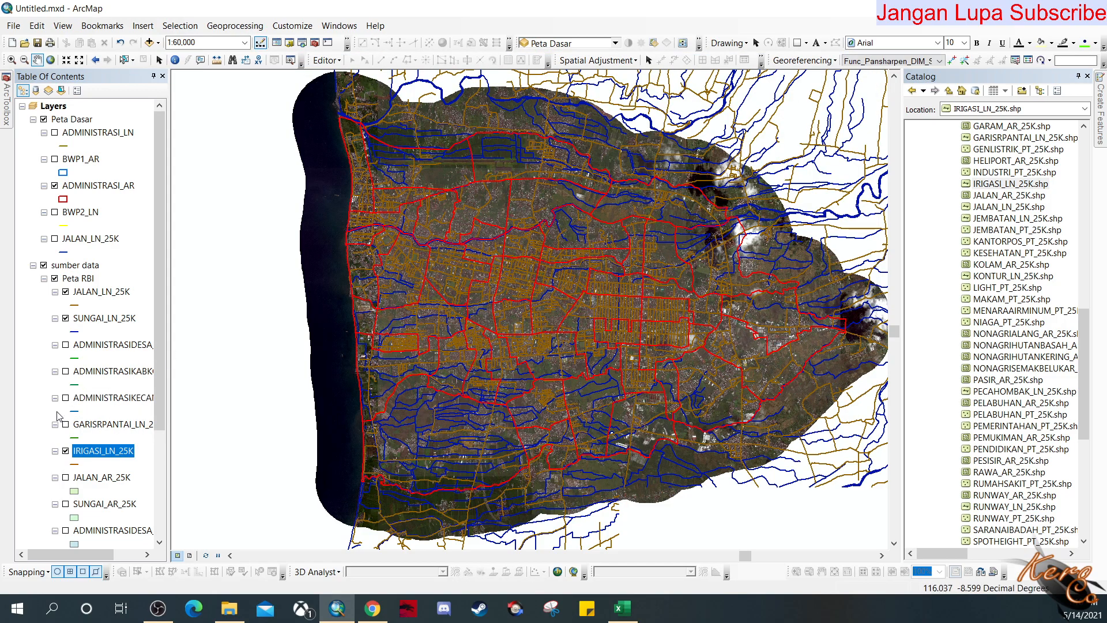
{"action": "left_click", "coordinate": [65, 451]}
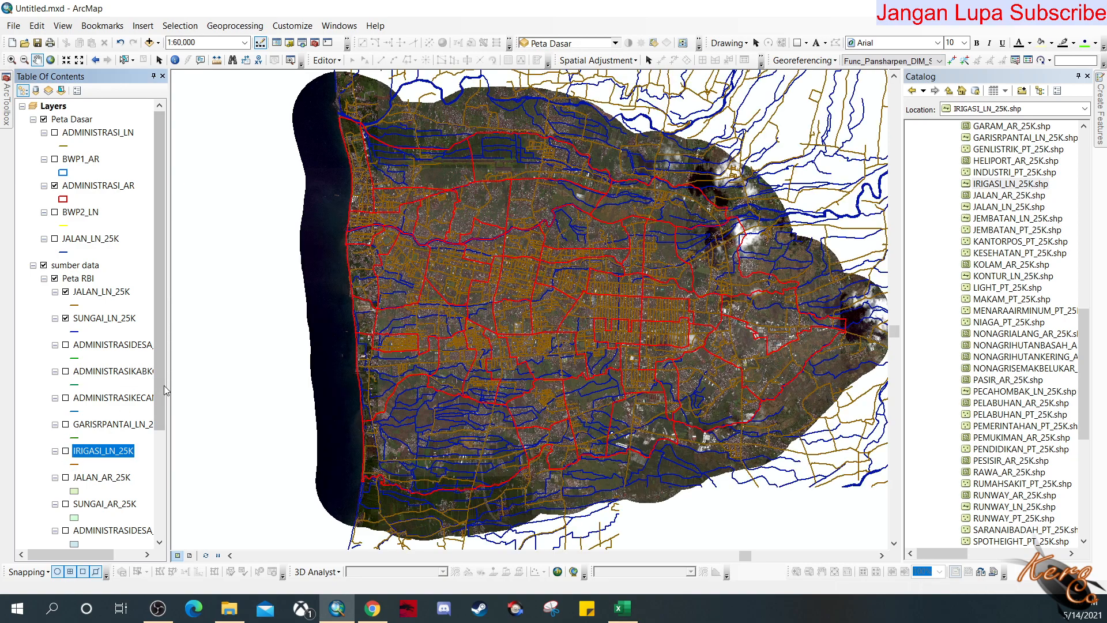
- Briefly display the SUNGAI_AR_25K layer, and hide it along with JALAN_LN_25K and SUNGAI_LN_25K
{"action": "left_click", "coordinate": [118, 295]}
{"action": "left_click", "coordinate": [117, 320]}
{"action": "scroll", "coordinate": [118, 323], "scroll_direction": "down", "scroll_amount": 3}
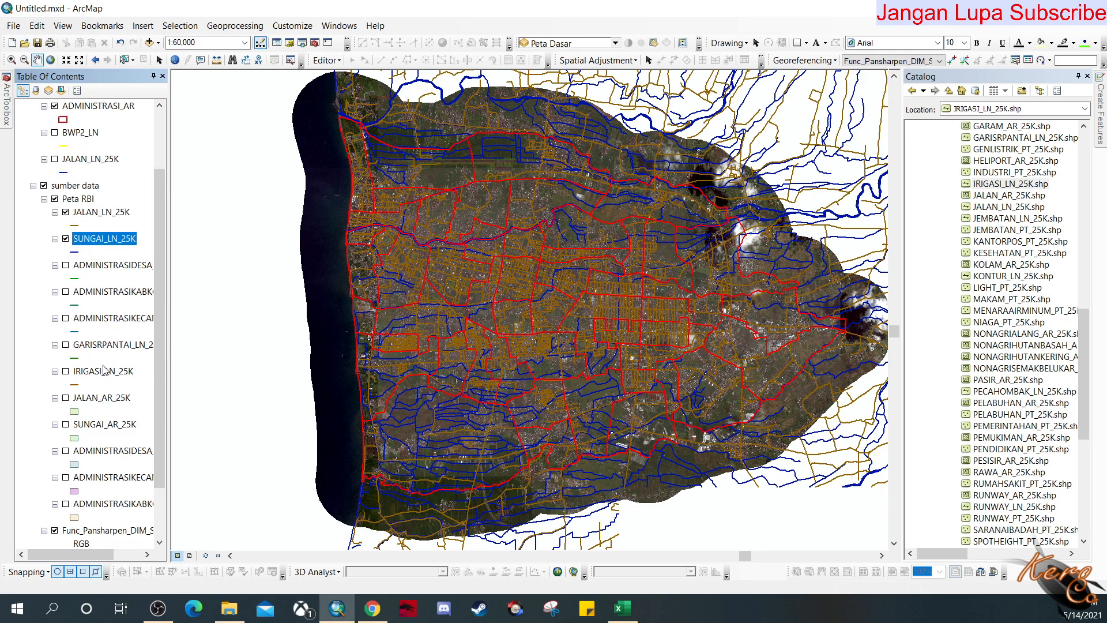
{"action": "left_click", "coordinate": [65, 426]}
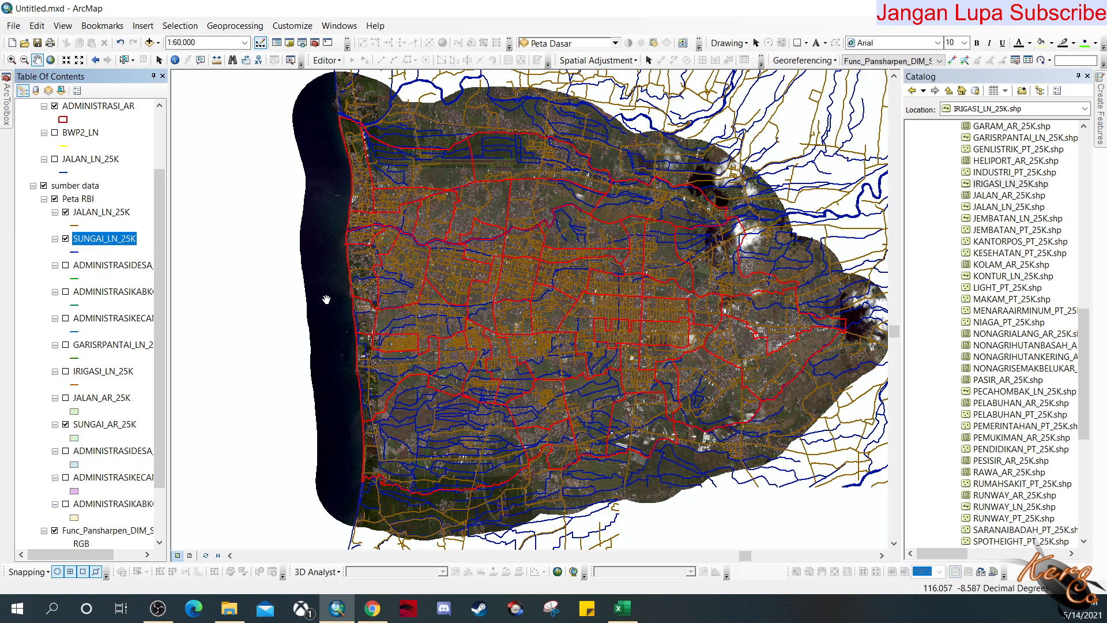
{"action": "left_click", "coordinate": [65, 212]}
{"action": "left_click", "coordinate": [65, 238]}
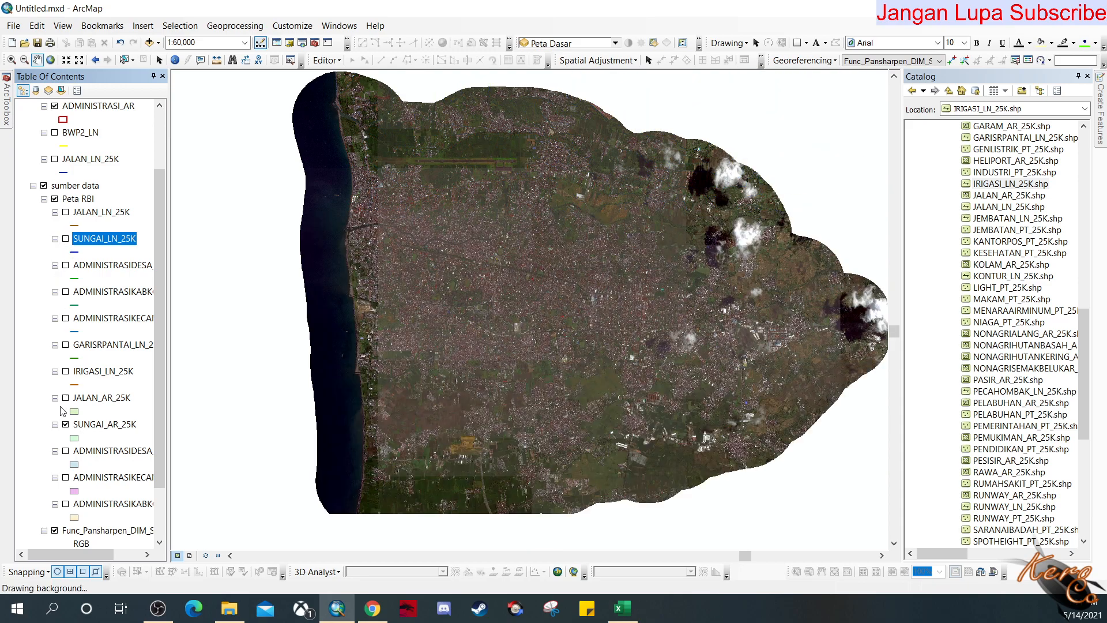
{"action": "left_click", "coordinate": [66, 425]}
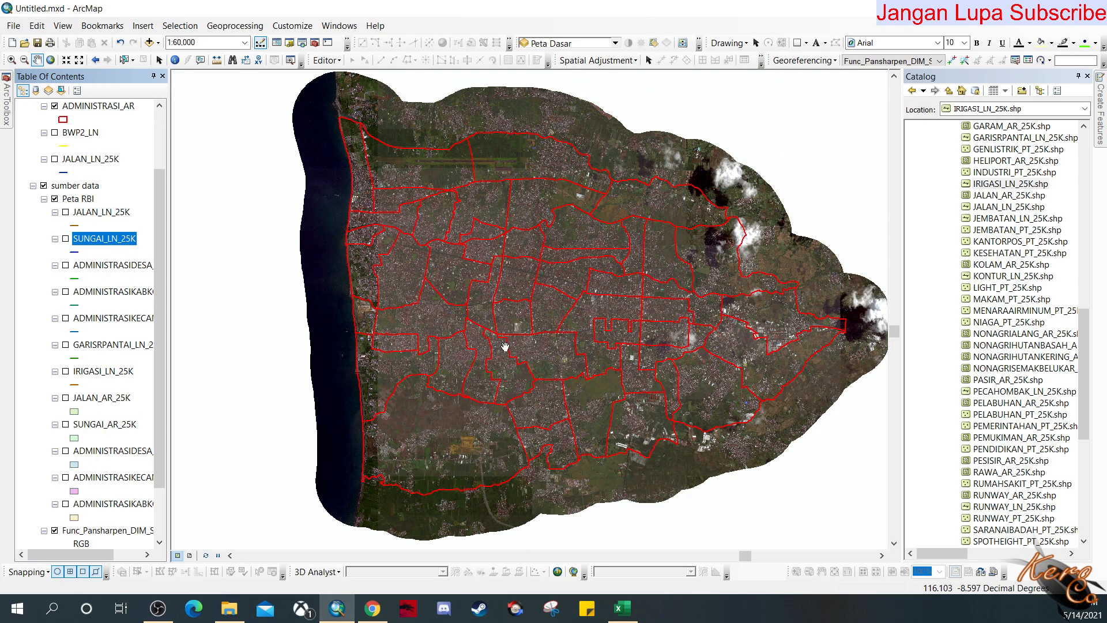
{"action": "left_click_drag", "start_coordinate": [524, 285], "coordinate": [473, 321]}
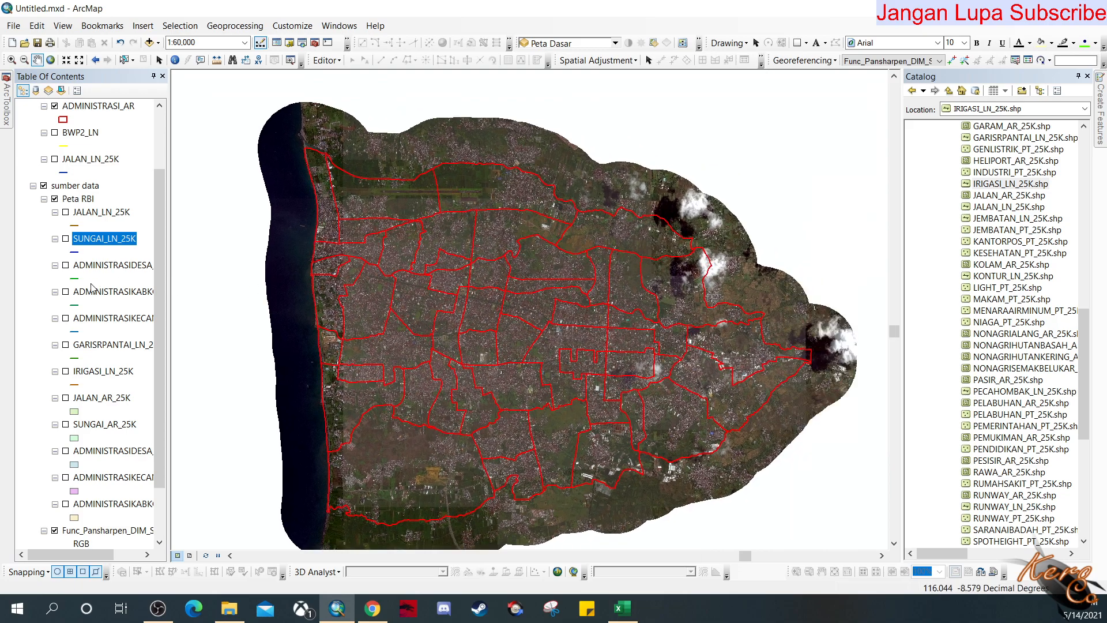
{"action": "scroll", "coordinate": [115, 271], "scroll_direction": "up", "scroll_amount": 2}
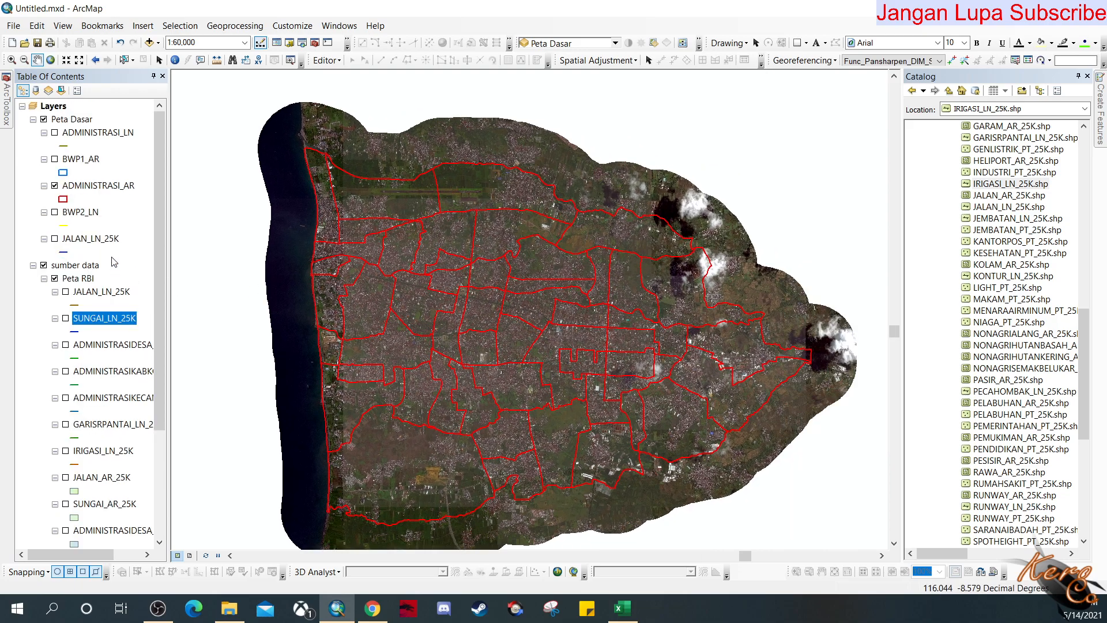
{"action": "left_click_drag", "start_coordinate": [375, 353], "coordinate": [415, 349]}
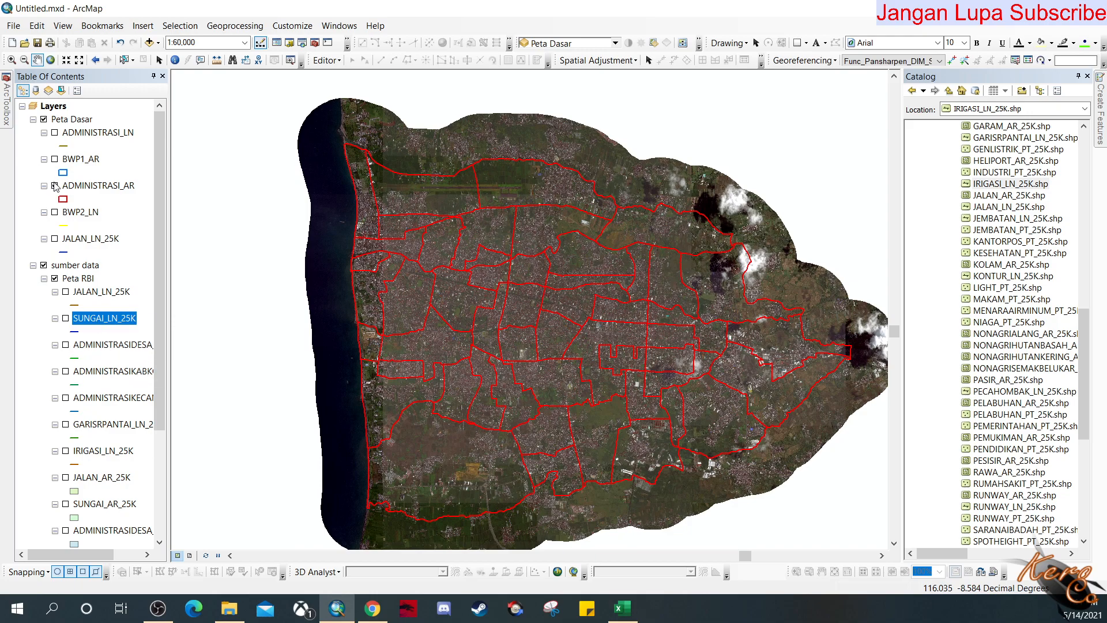
- Display the JALAN_LN_25K layer of the Peta RBI group and open its attribute table
{"action": "left_click", "coordinate": [66, 293]}
{"action": "left_click", "coordinate": [102, 292]}
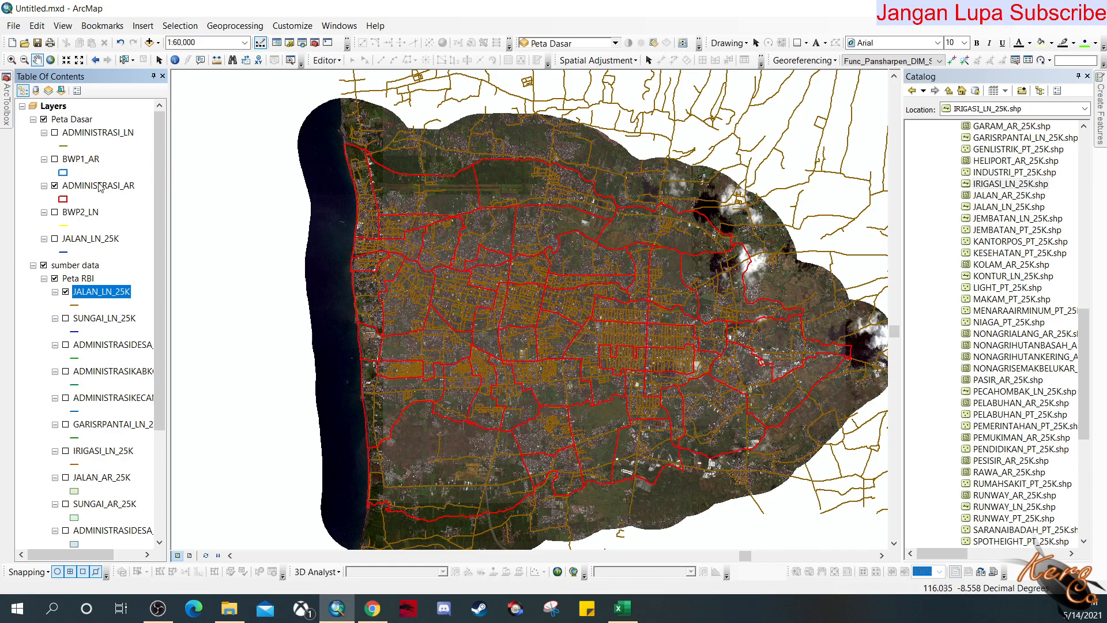
{"action": "right_click", "coordinate": [117, 291]}
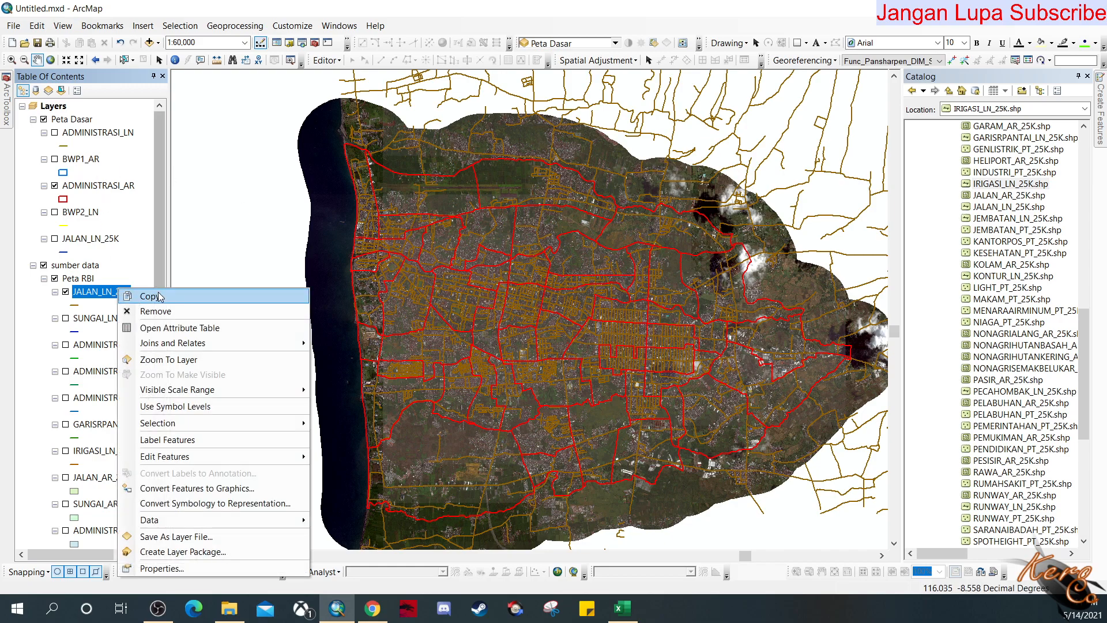
{"action": "left_click", "coordinate": [167, 328]}
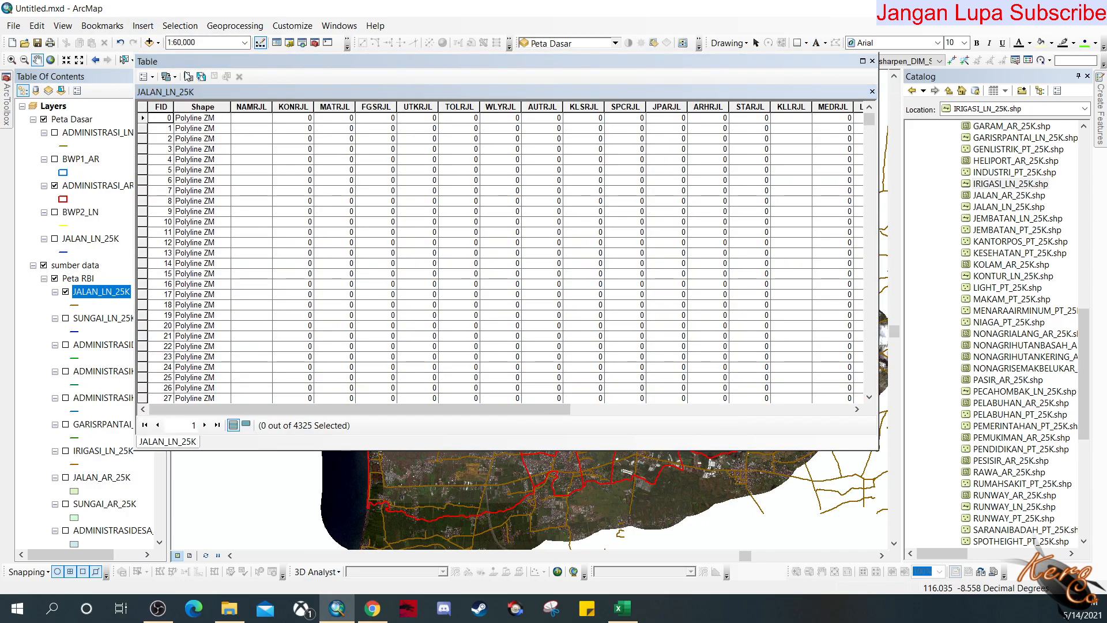
{"action": "left_click_drag", "start_coordinate": [225, 61], "coordinate": [243, 94]}
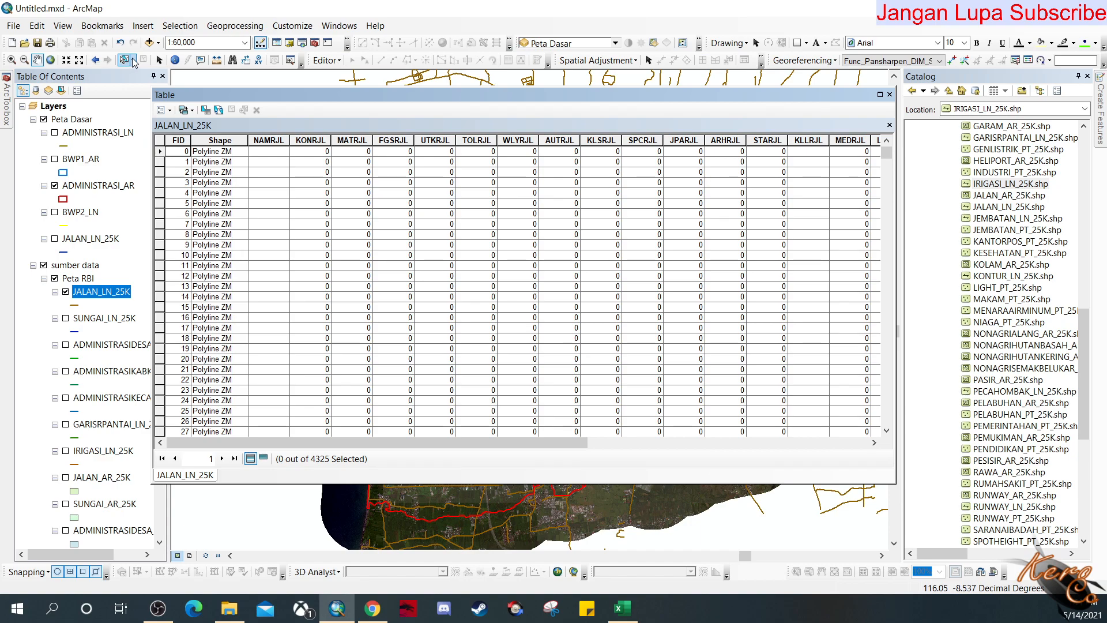
- Use Select By Location to select the JALAN_LN_25K features that intersect ADMINISTRASI_AR, and check the selected roads on the map
{"action": "left_click", "coordinate": [180, 25]}
{"action": "left_click", "coordinate": [202, 55]}
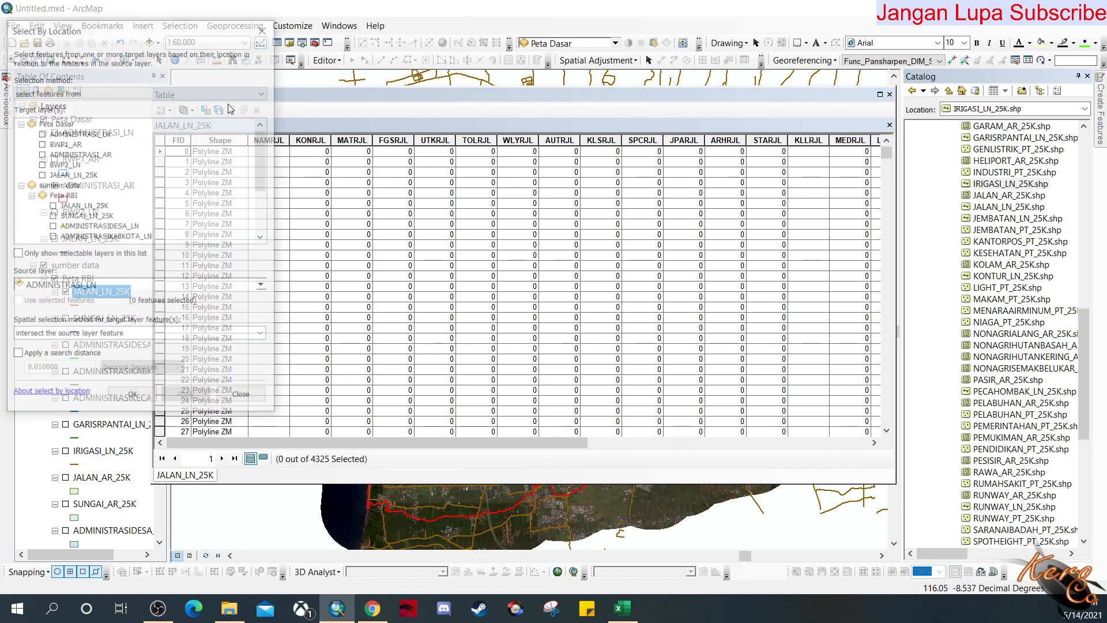
{"action": "left_click_drag", "start_coordinate": [156, 26], "coordinate": [312, 43]}
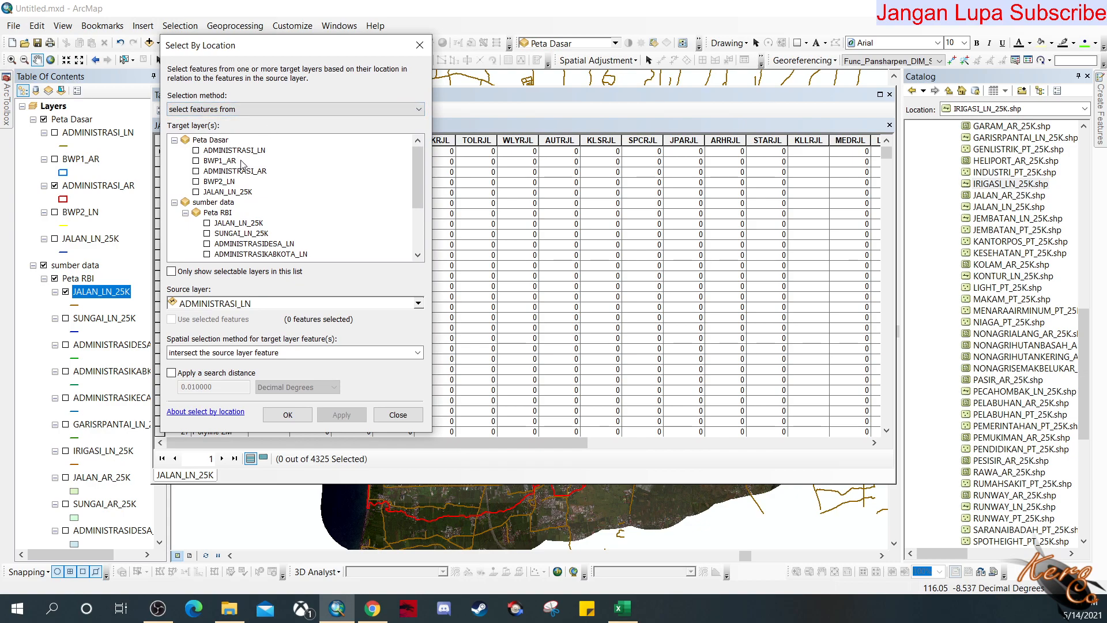
{"action": "scroll", "coordinate": [271, 185], "scroll_direction": "down", "scroll_amount": 1}
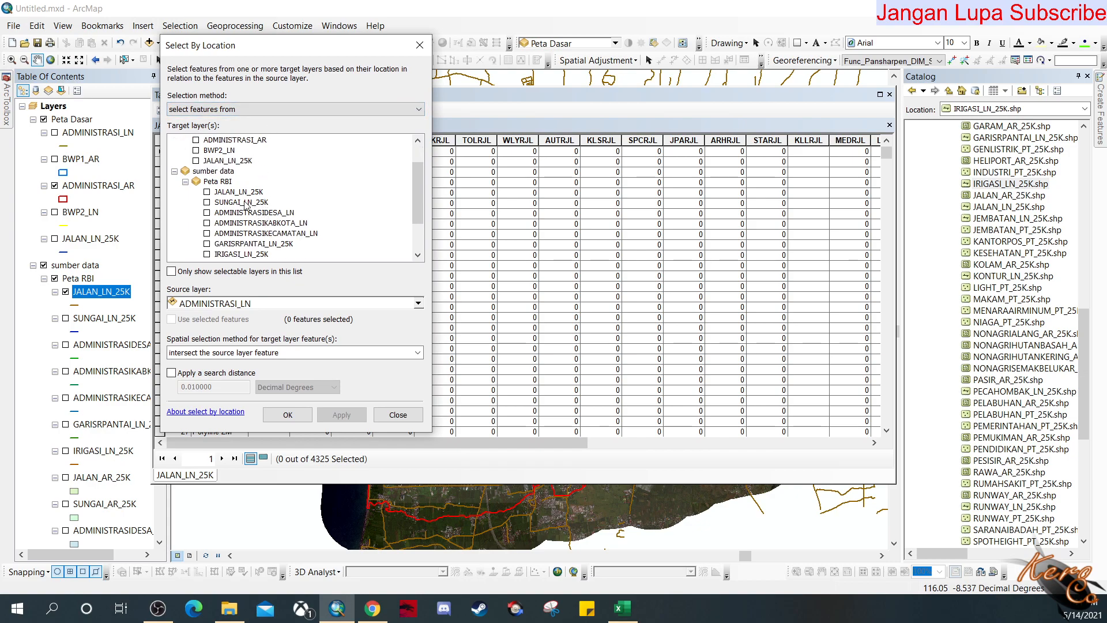
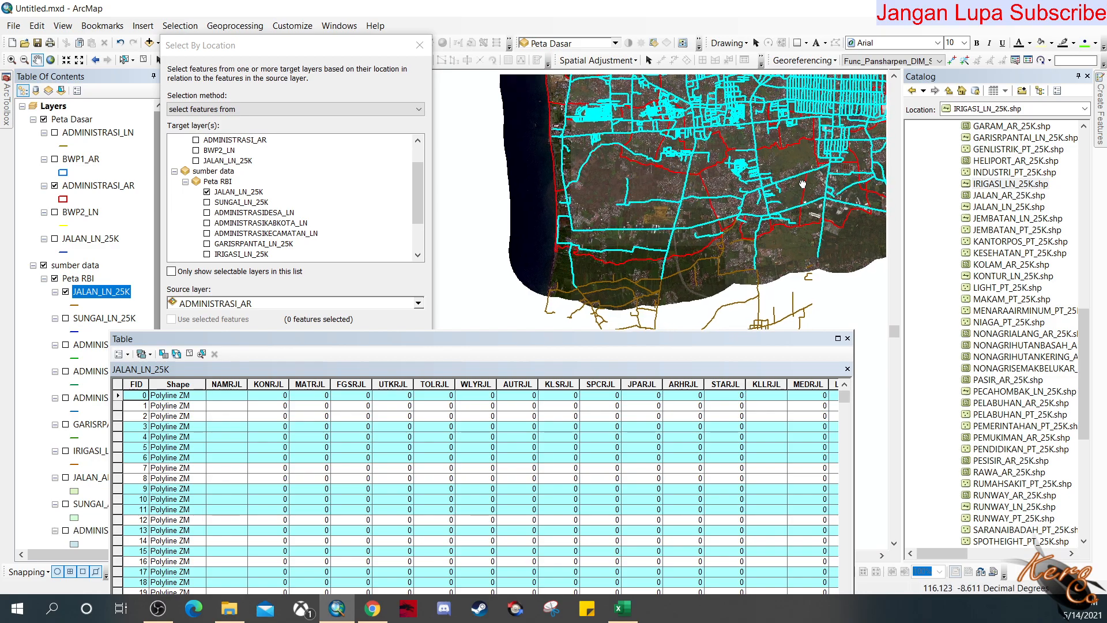
{"action": "scroll", "coordinate": [632, 209], "scroll_direction": "up", "scroll_amount": 1}
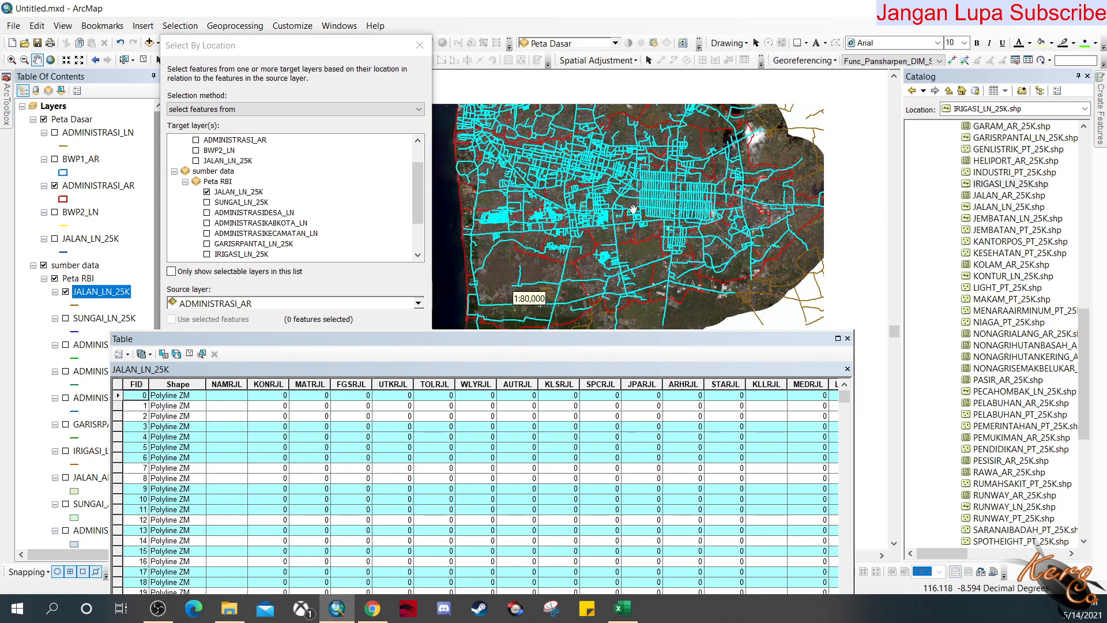
{"action": "left_click_drag", "start_coordinate": [691, 165], "coordinate": [648, 209]}
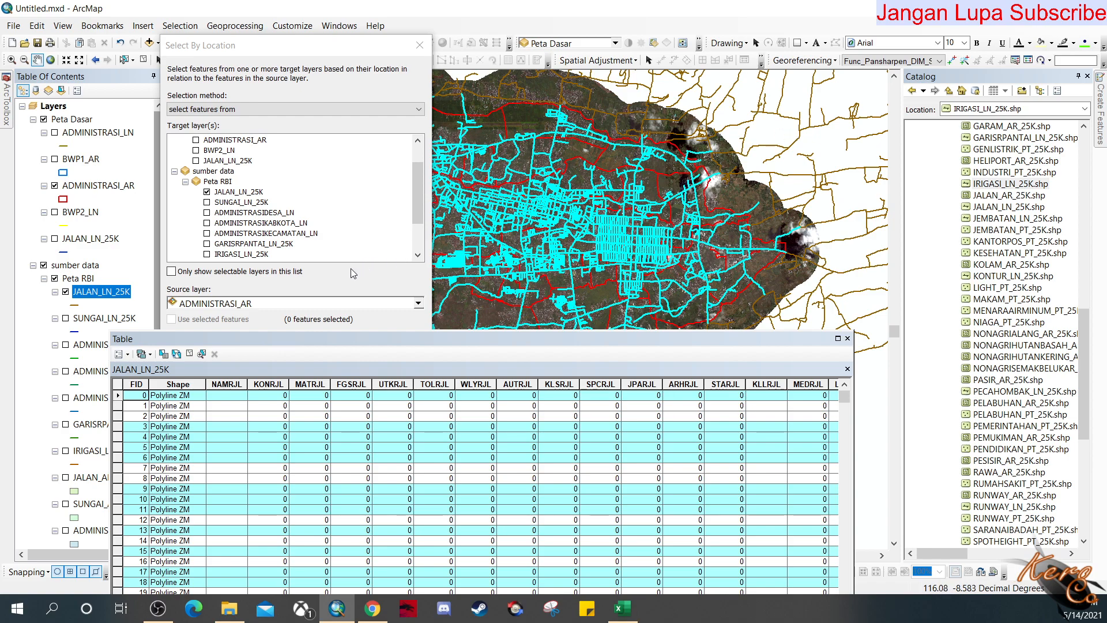
{"action": "left_click_drag", "start_coordinate": [610, 272], "coordinate": [663, 242]}
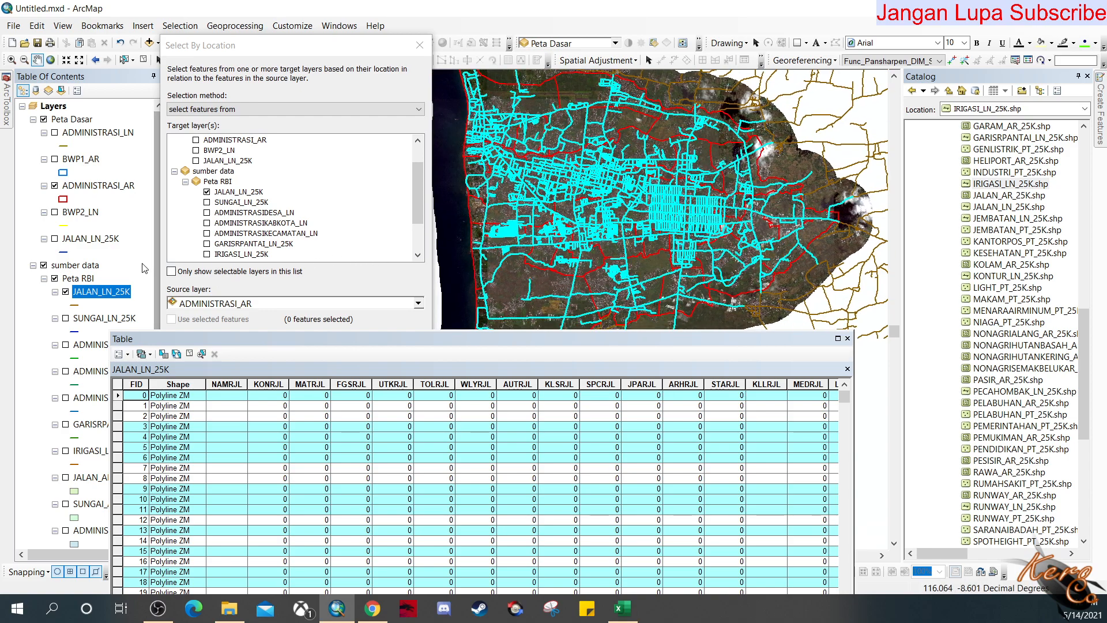
- Export the selected JALAN_LN_25K features to the Peta Dasar folder as TRANSPORTASI_LN.shp and add them as a layer in the Peta Dasar group
{"action": "right_click", "coordinate": [109, 294]}
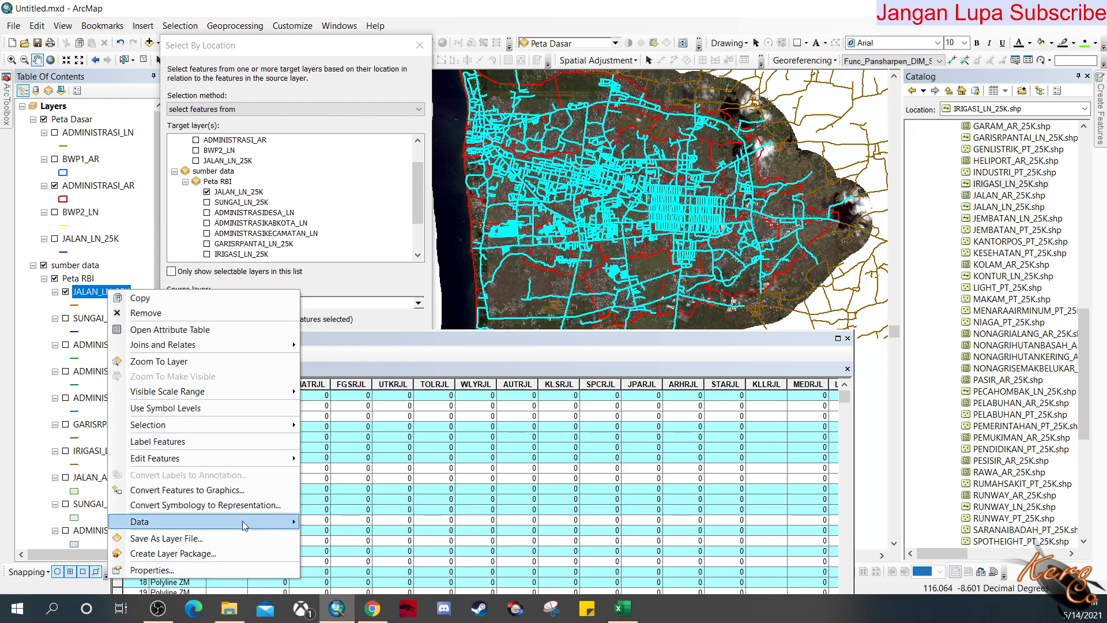
{"action": "mouse_move", "coordinate": [242, 521]}
{"action": "left_click", "coordinate": [348, 519]}
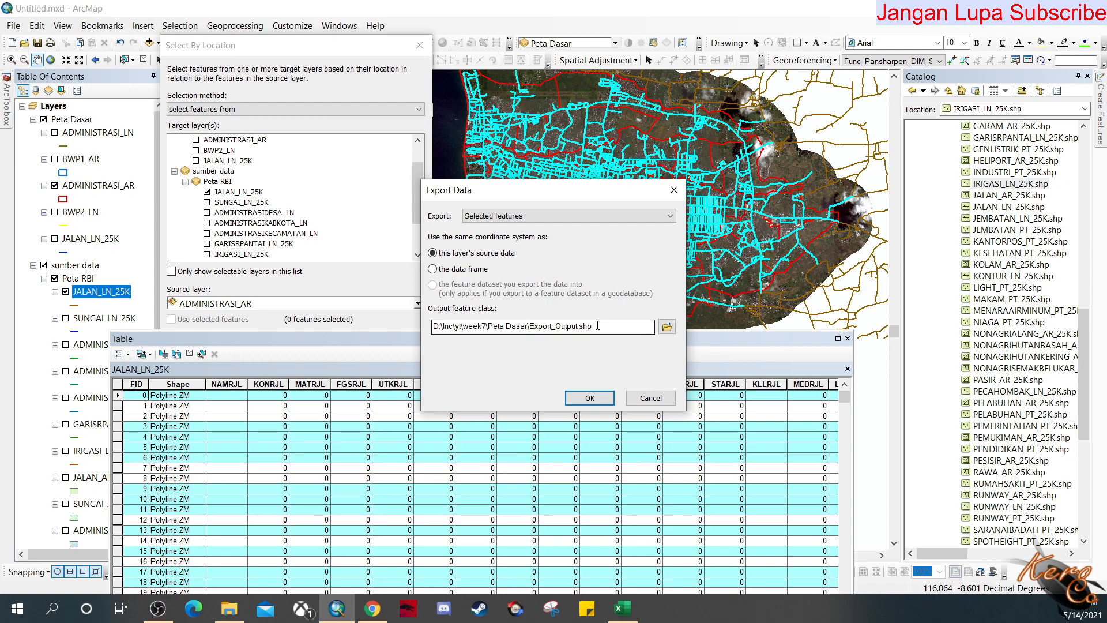
{"action": "double_click", "coordinate": [574, 327]}
{"action": "mouse_move", "coordinate": [580, 326]}
{"action": "left_mouse_down"}
{"action": "mouse_move", "coordinate": [560, 327]}
{"action": "mouse_move", "coordinate": [578, 328]}
{"action": "left_mouse_up"}
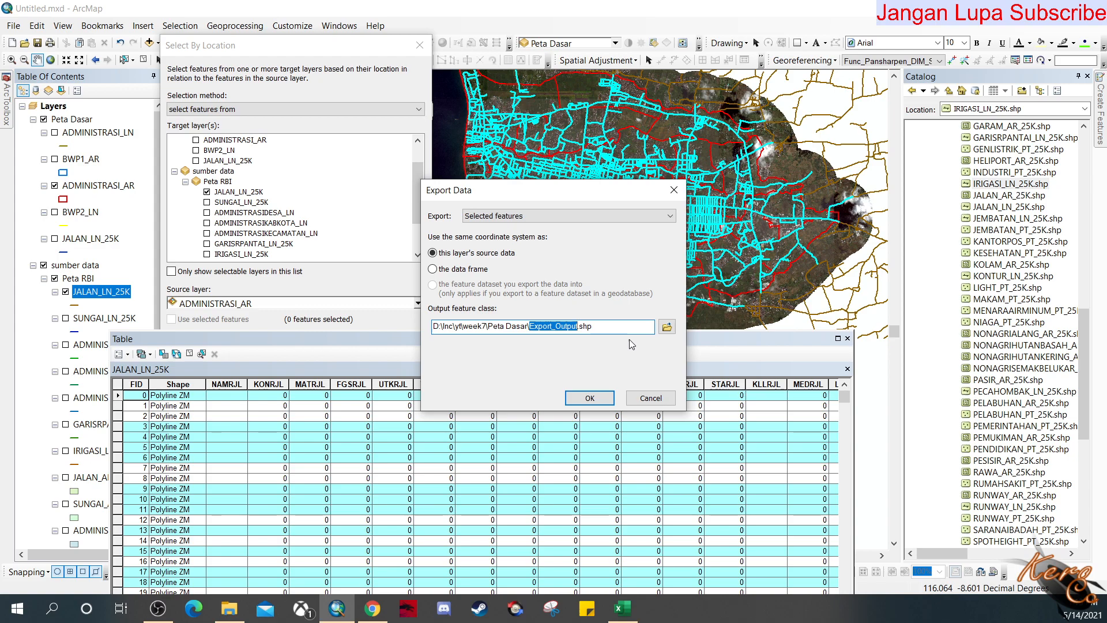
{"action": "type", "text": "JALAN_LN"}
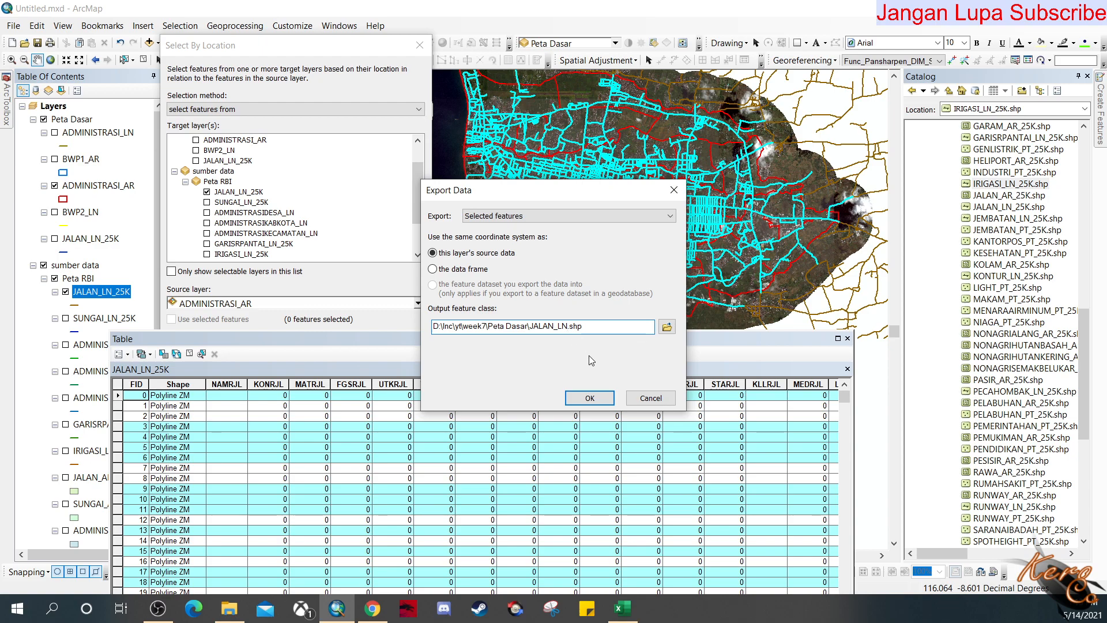
{"action": "double_click", "coordinate": [541, 327]}
{"action": "left_click", "coordinate": [553, 327]}
{"action": "left_click_drag", "start_coordinate": [553, 327], "coordinate": [532, 328]}
{"action": "type", "text": "TRANSPORTASI"}
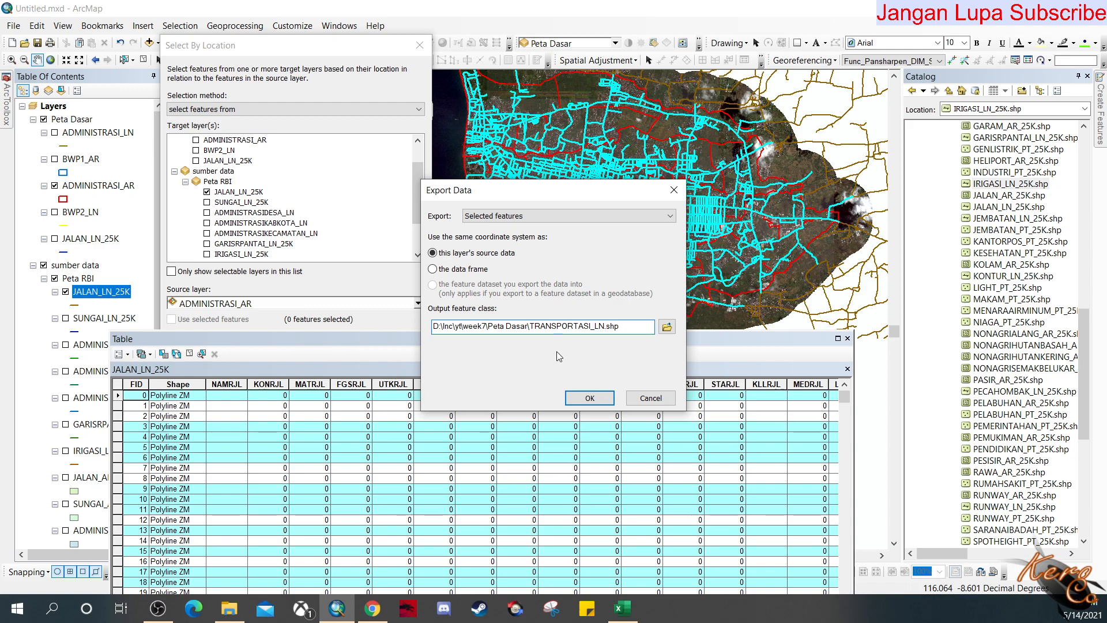
{"action": "left_click", "coordinate": [597, 402]}
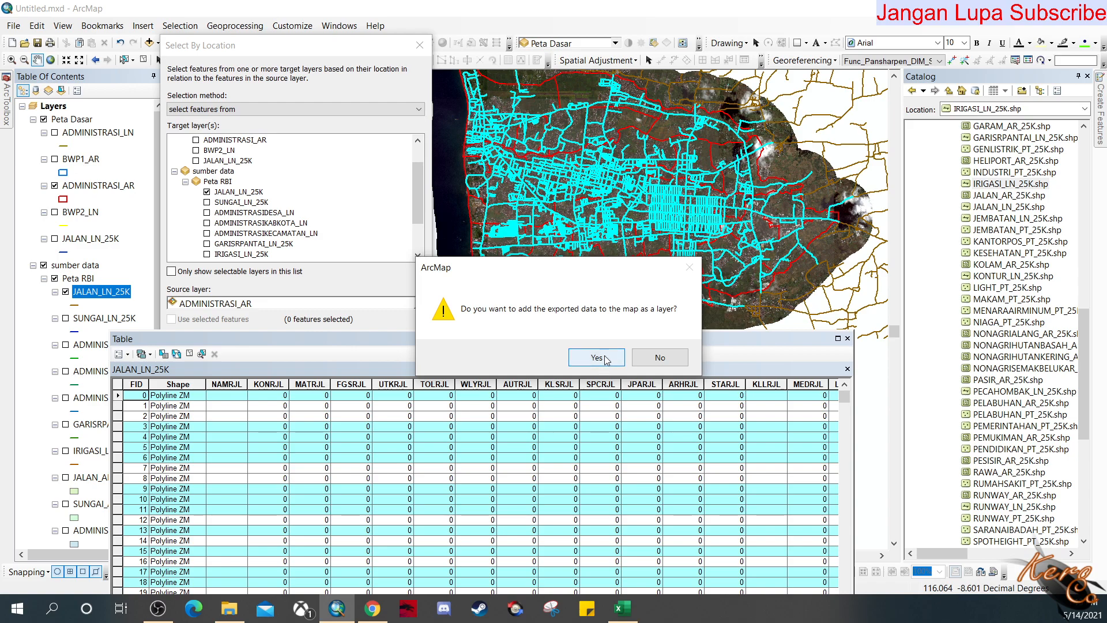
{"action": "left_click", "coordinate": [600, 357]}
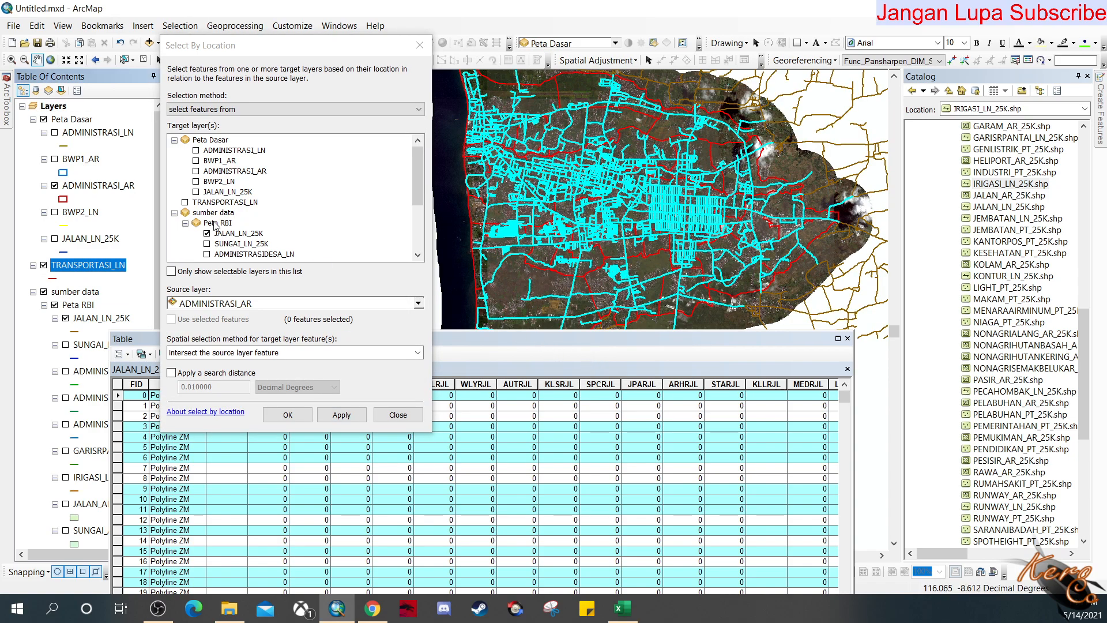
{"action": "left_click_drag", "start_coordinate": [79, 268], "coordinate": [87, 254]}
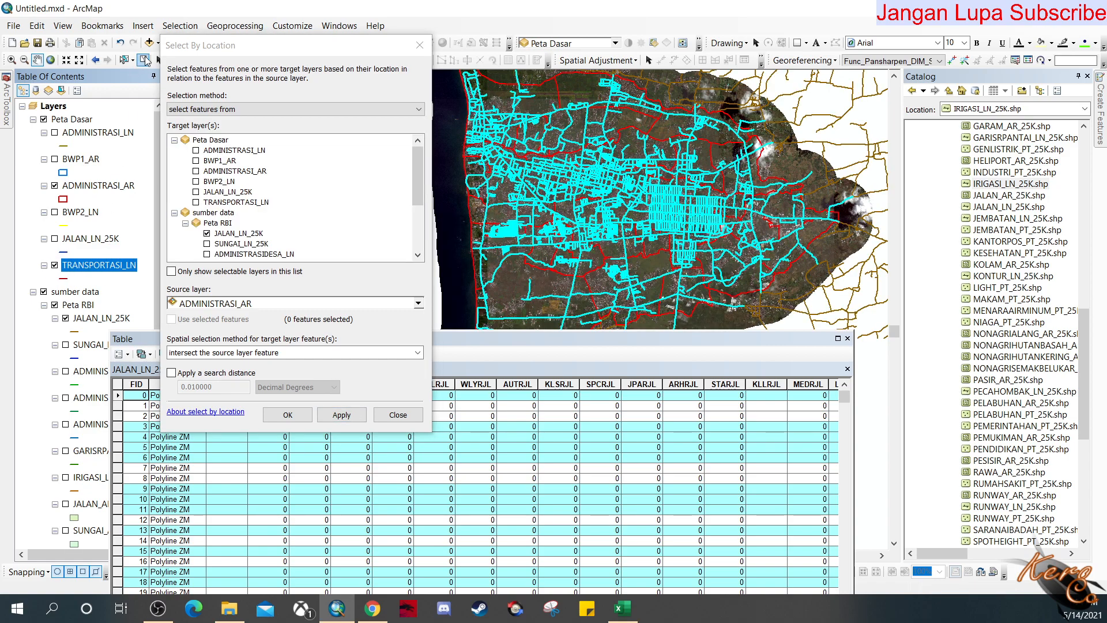
- Clear the road selection, hide JALAN_LN_25K and ADMINISTRASI_AR, and close the selection dialog and the attribute table
{"action": "left_click", "coordinate": [144, 59]}
{"action": "left_click", "coordinate": [398, 415]}
{"action": "left_click", "coordinate": [66, 319]}
{"action": "left_click", "coordinate": [54, 185]}
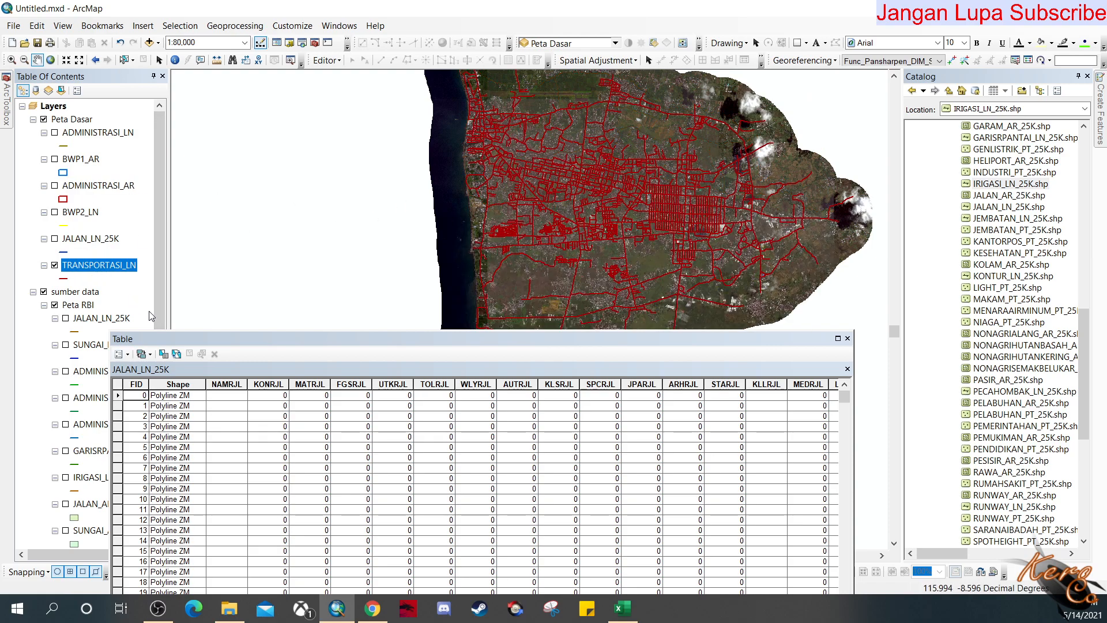
{"action": "left_click", "coordinate": [848, 338]}
- Display SUNGAI_LN_25K and make it the Select By Location target in place of JALAN_LN_25K
{"action": "scroll", "coordinate": [98, 311], "scroll_direction": "down", "scroll_amount": 1}
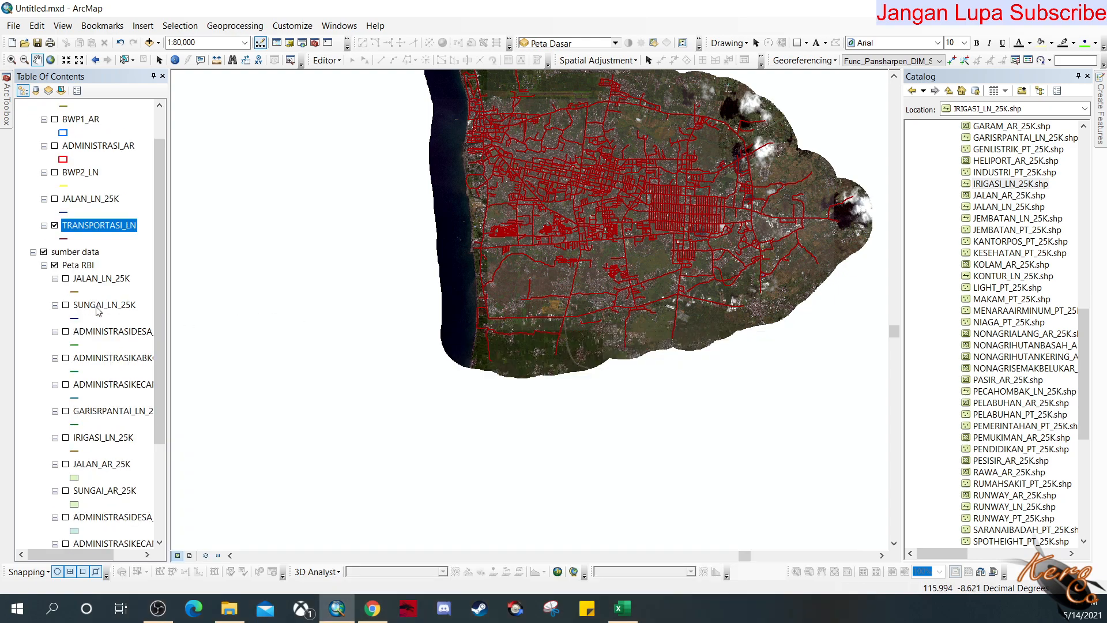
{"action": "left_click", "coordinate": [66, 305]}
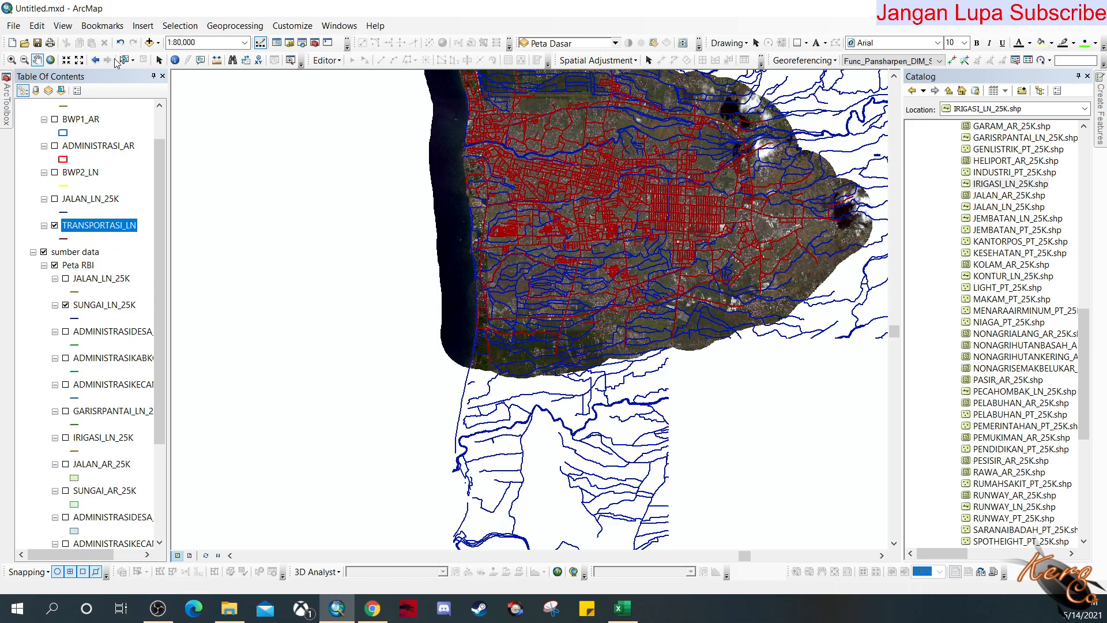
{"action": "left_click", "coordinate": [173, 27]}
{"action": "left_click", "coordinate": [217, 57]}
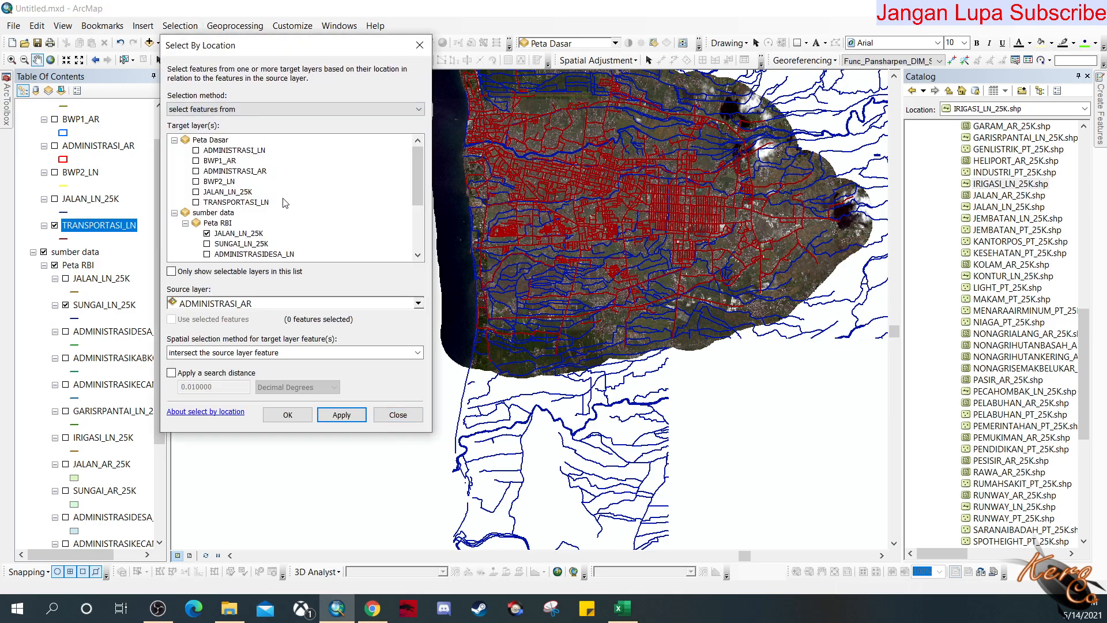
{"action": "scroll", "coordinate": [281, 203], "scroll_direction": "down", "scroll_amount": 1}
{"action": "left_click", "coordinate": [206, 202]}
{"action": "left_click", "coordinate": [207, 213]}
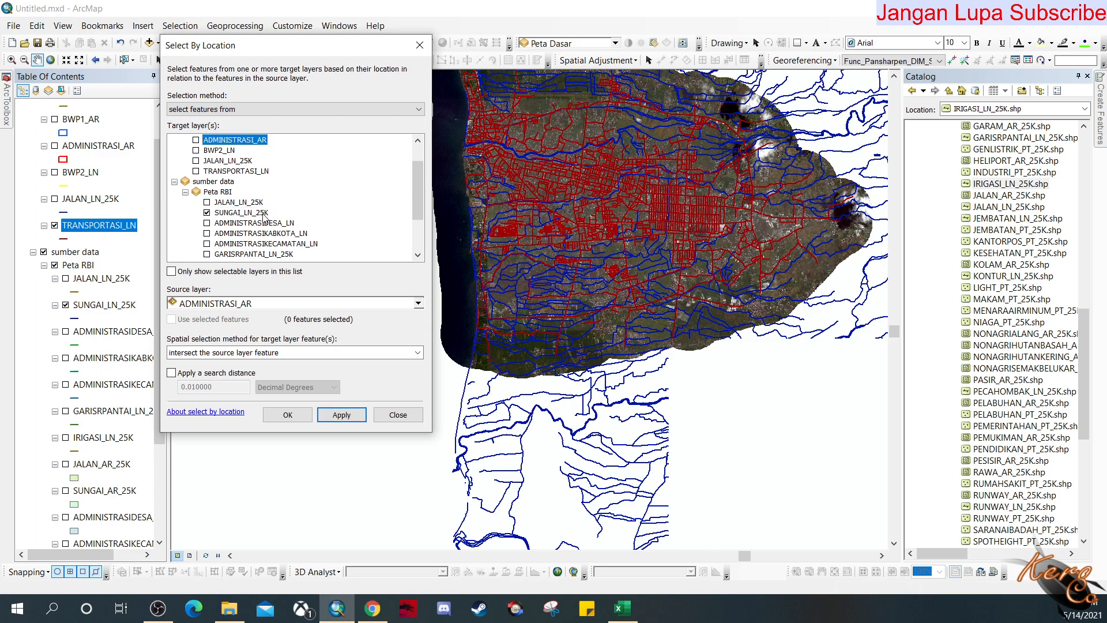
- Add SUNGAI_AR_25K as a target layer and select the river features that intersect ADMINISTRASI_AR
{"action": "scroll", "coordinate": [263, 216], "scroll_direction": "down", "scroll_amount": 2}
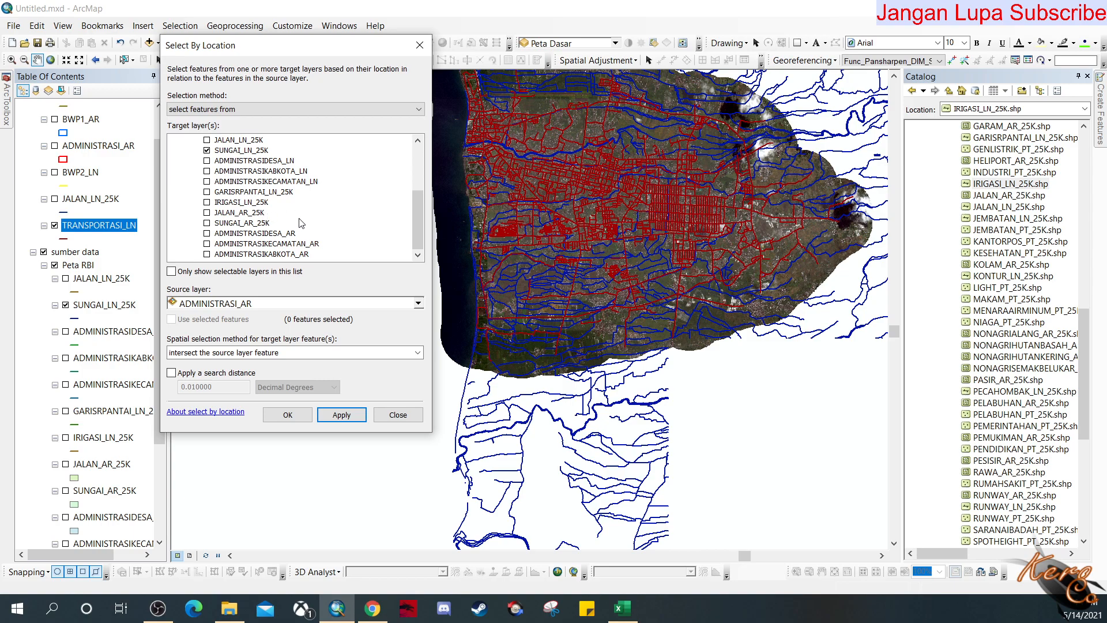
{"action": "left_click", "coordinate": [207, 224]}
{"action": "left_click", "coordinate": [207, 224]}
{"action": "left_click", "coordinate": [207, 223]}
{"action": "left_click", "coordinate": [344, 416]}
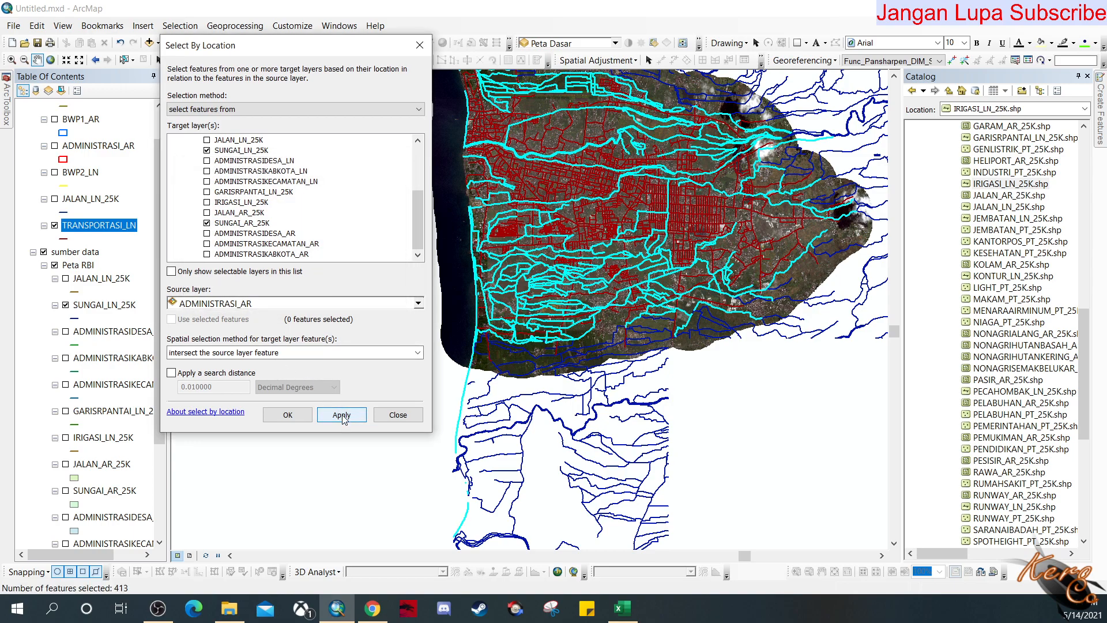
{"action": "left_click", "coordinate": [397, 415]}
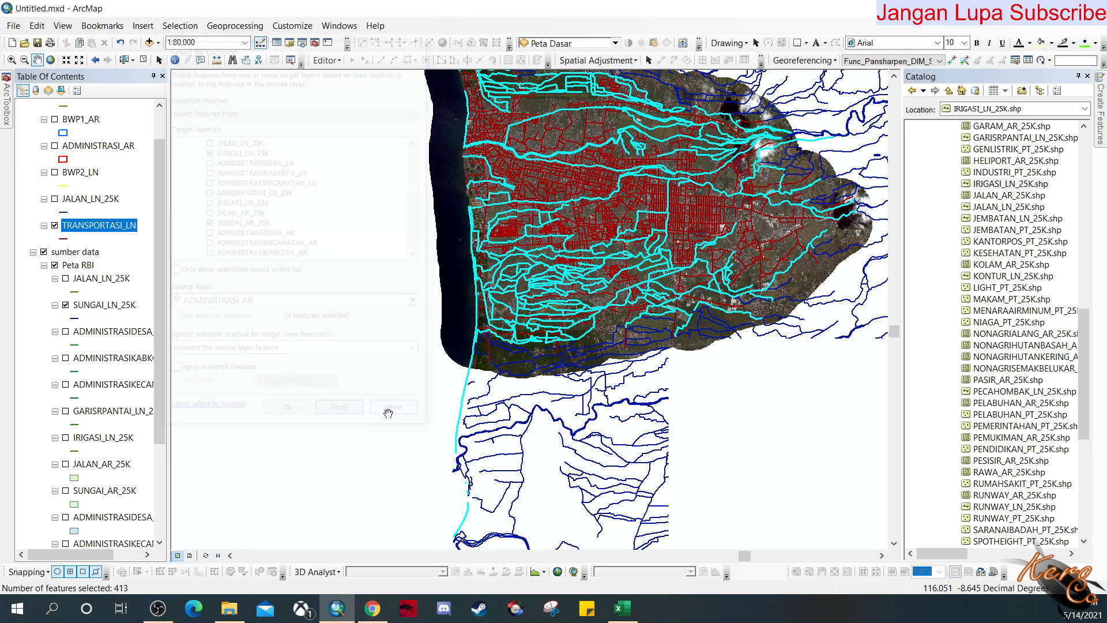
- Display SUNGAI_AR_25K, check the selected records in its attribute table and close the table
{"action": "left_click", "coordinate": [66, 491]}
{"action": "right_click", "coordinate": [85, 495]}
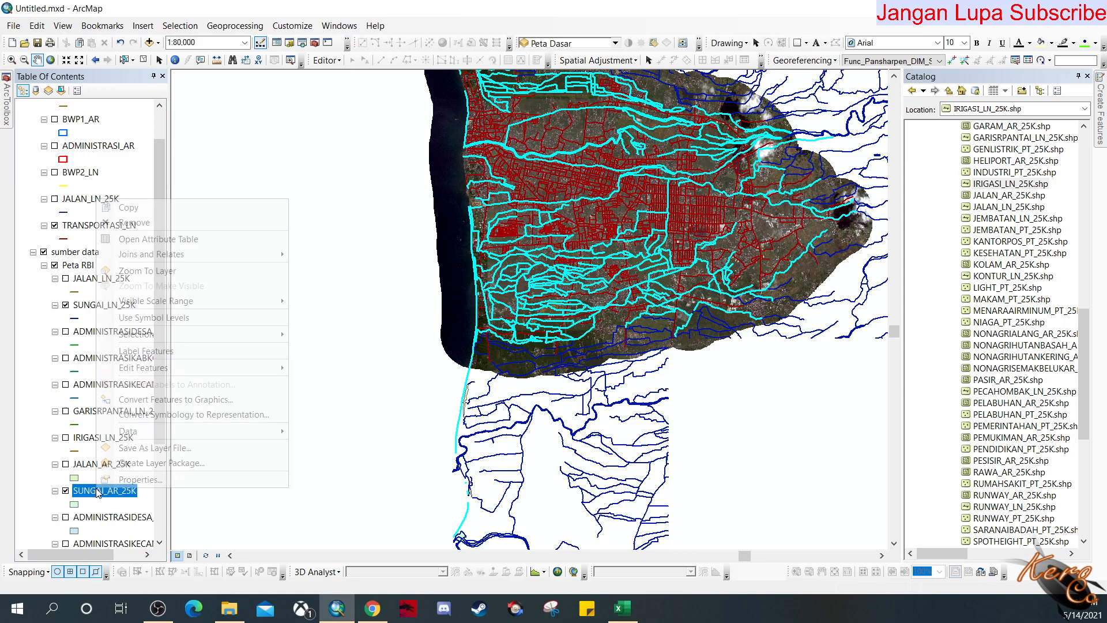
{"action": "left_click", "coordinate": [151, 238]}
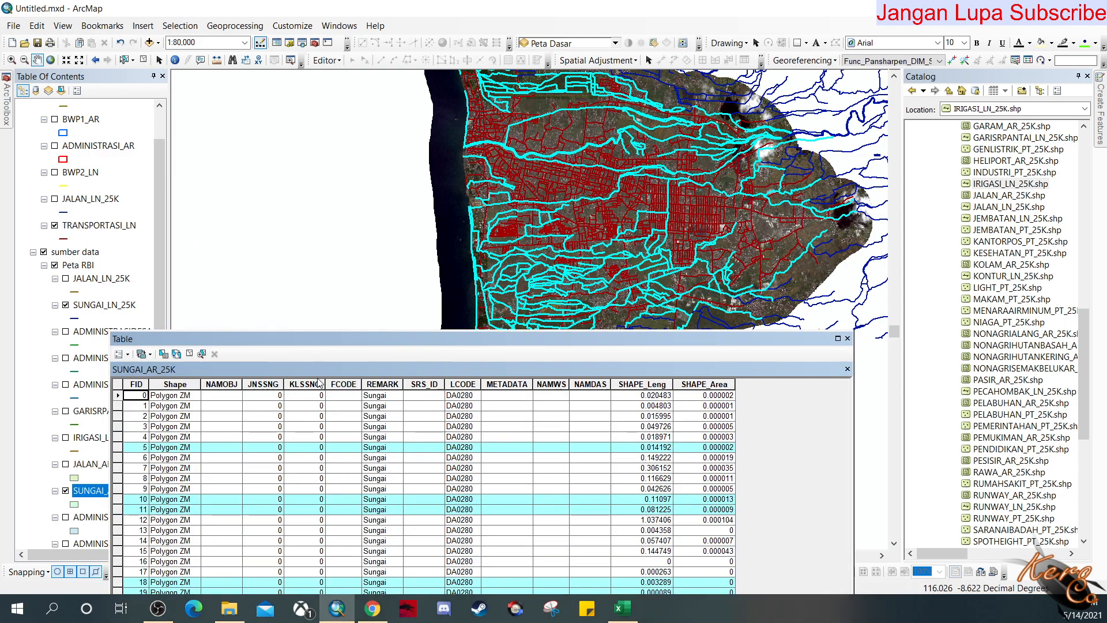
{"action": "left_click", "coordinate": [847, 339]}
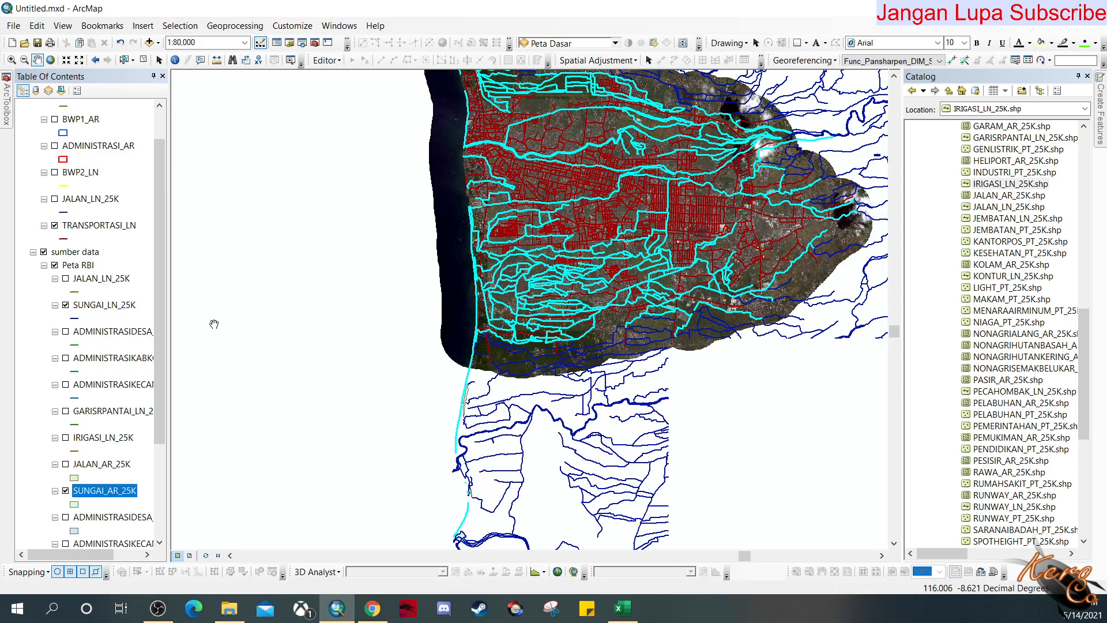
- Export the selected SUNGAI_LN_25K features to the Peta Dasar folder as PERAIRAN_LN.shp and add them as a layer in the Peta Dasar group
{"action": "right_click", "coordinate": [128, 303]}
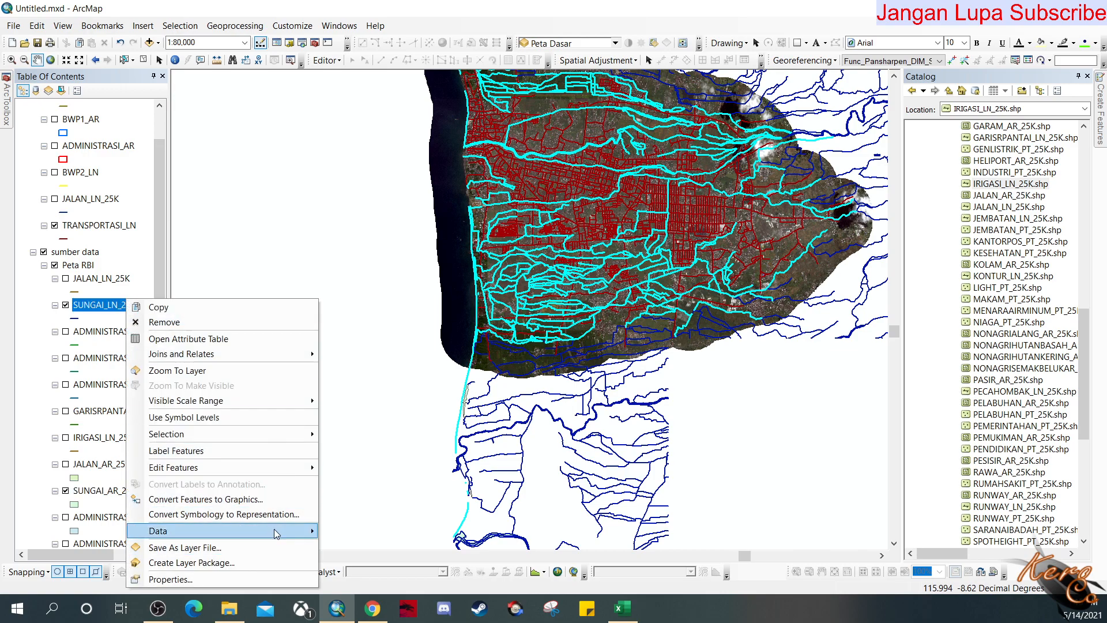
{"action": "mouse_move", "coordinate": [276, 532]}
{"action": "left_click", "coordinate": [367, 519]}
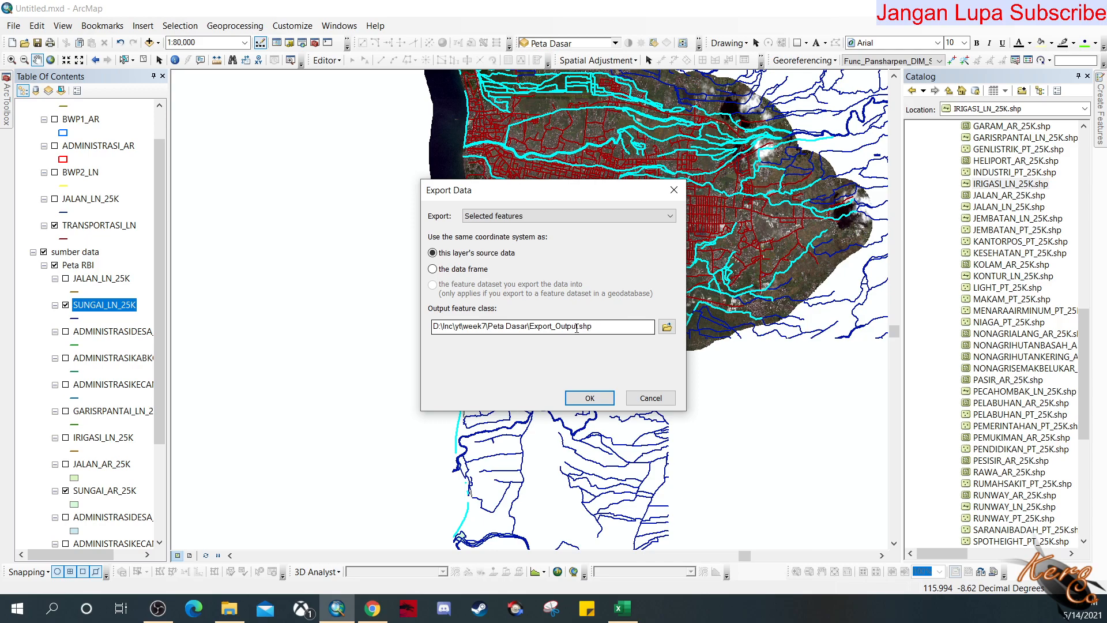
{"action": "left_click_drag", "start_coordinate": [578, 326], "coordinate": [529, 329]}
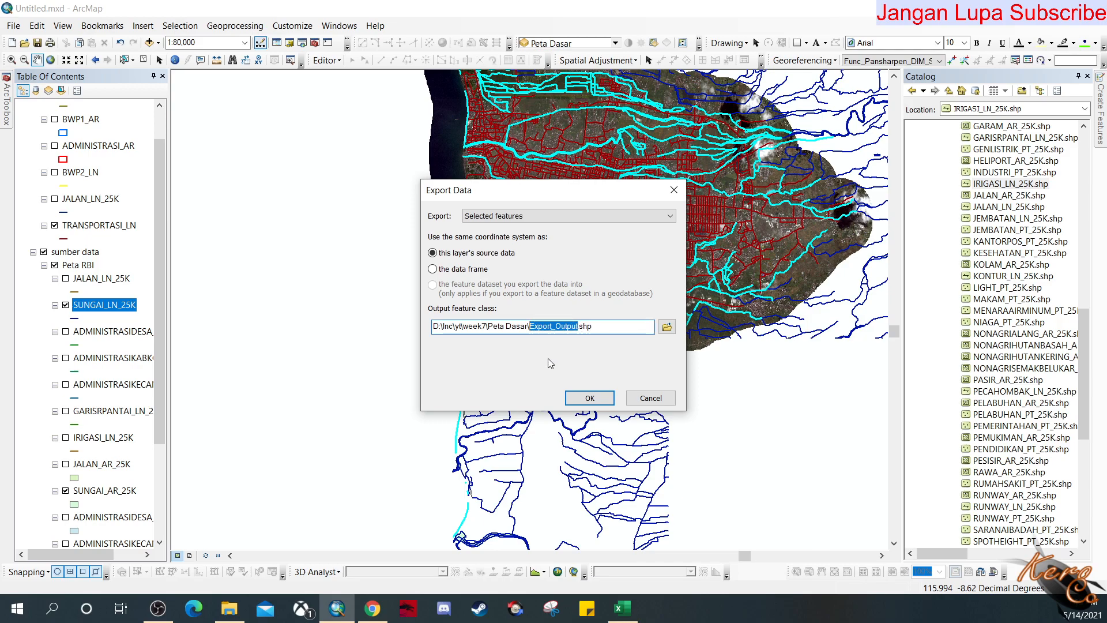
{"action": "type", "text": "PERAIRAN_LN"}
{"action": "left_click", "coordinate": [587, 399]}
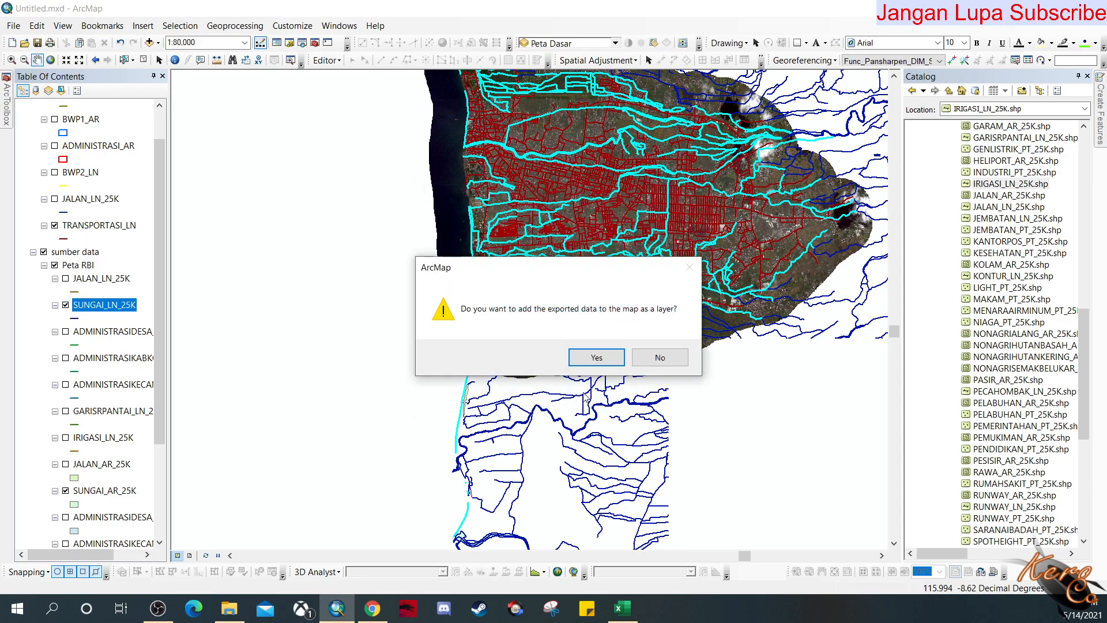
{"action": "left_click", "coordinate": [596, 358]}
{"action": "left_click_drag", "start_coordinate": [101, 252], "coordinate": [115, 254]}
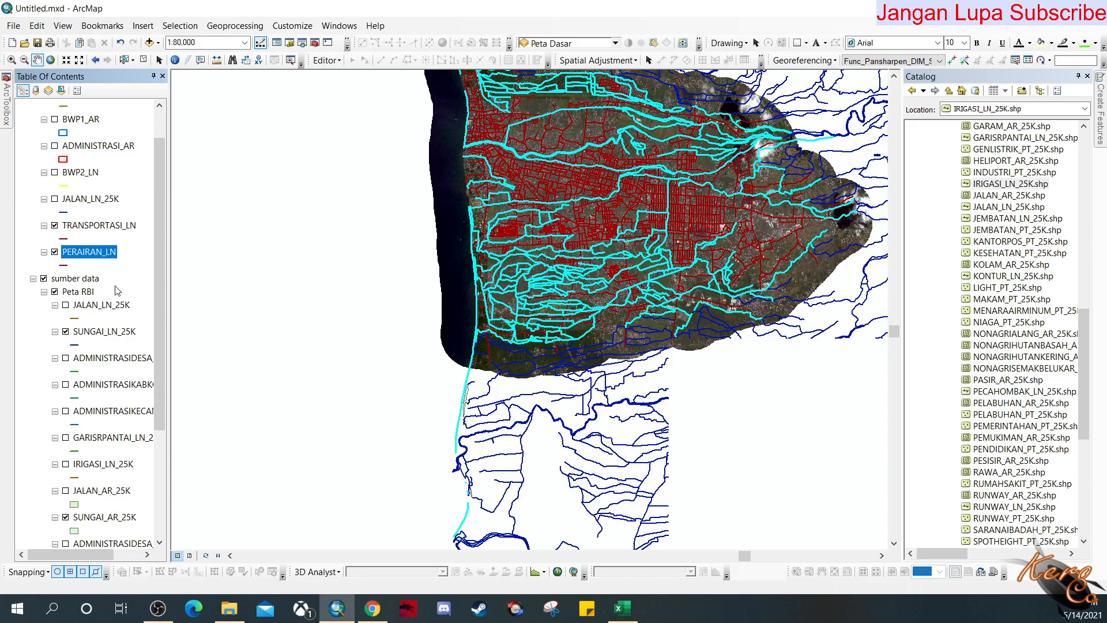
- Export the selected SUNGAI_AR_25K features to the Peta Dasar folder as PERAIRAN_AR.shp and add them as a layer in the Peta Dasar group
{"action": "scroll", "coordinate": [117, 349], "scroll_direction": "down", "scroll_amount": 3}
{"action": "right_click", "coordinate": [108, 399]}
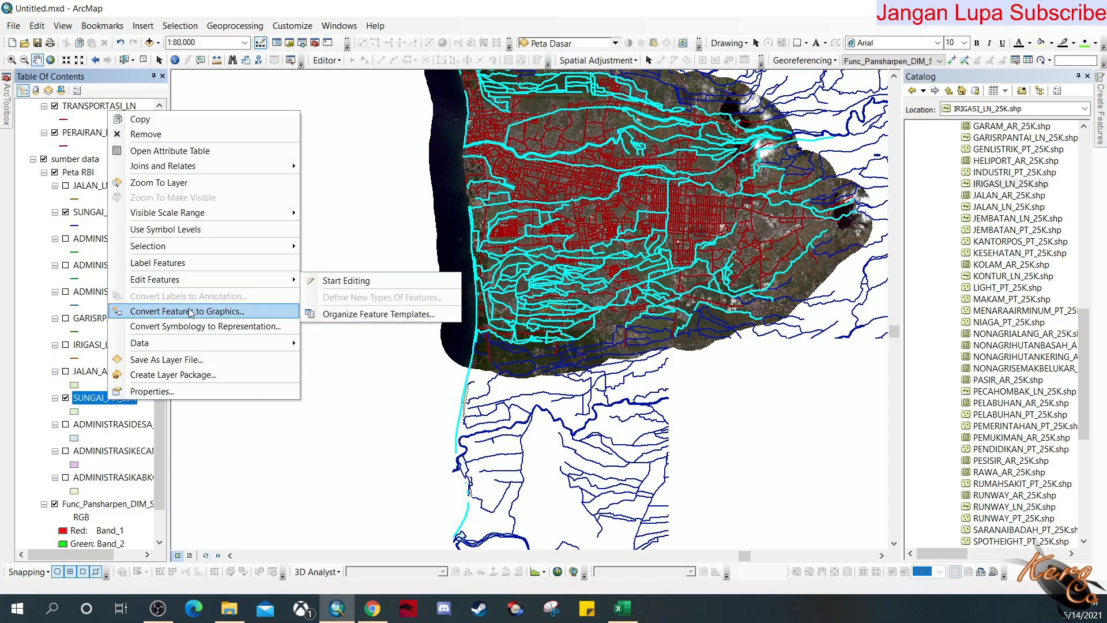
{"action": "mouse_move", "coordinate": [242, 343]}
{"action": "left_click", "coordinate": [349, 360]}
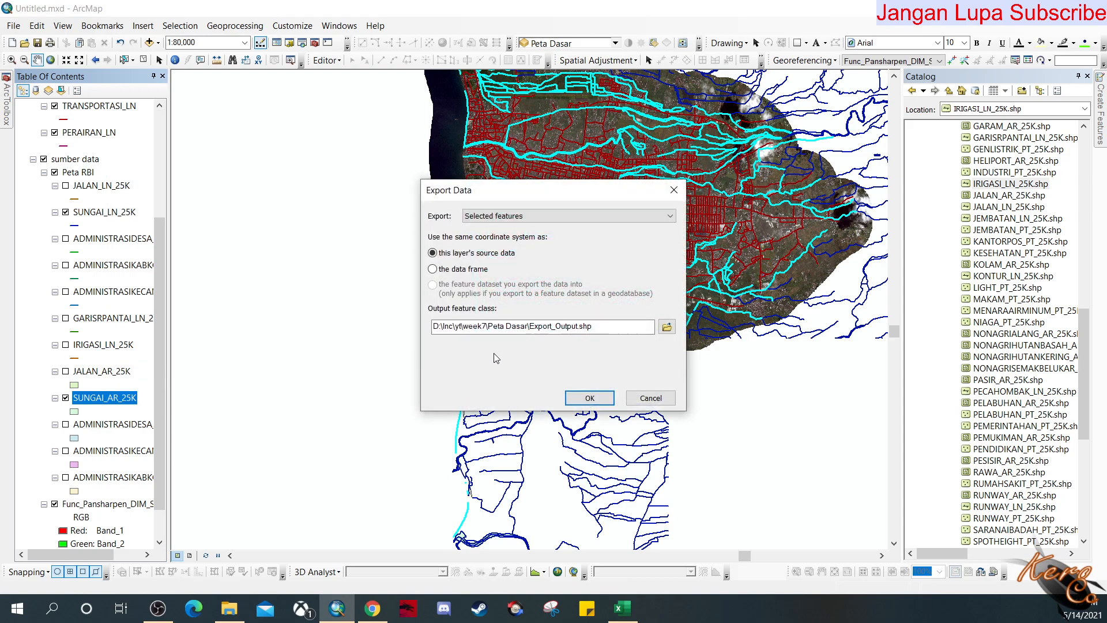
{"action": "double_click", "coordinate": [551, 326]}
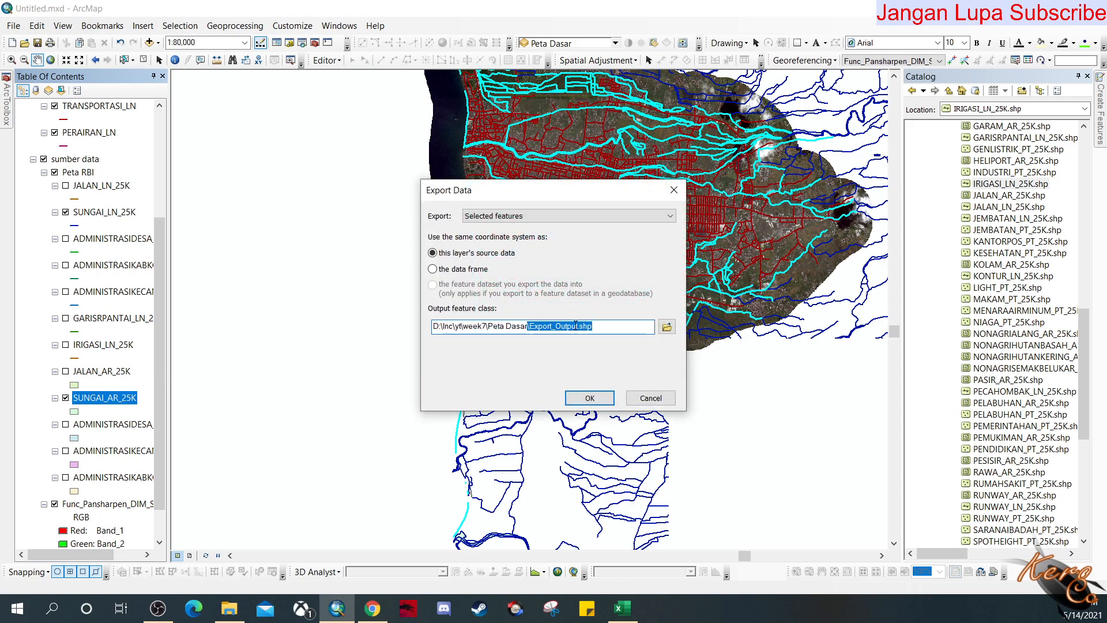
{"action": "left_click_drag", "start_coordinate": [577, 326], "coordinate": [531, 327]}
{"action": "type", "text": "PERAIRAN_AR"}
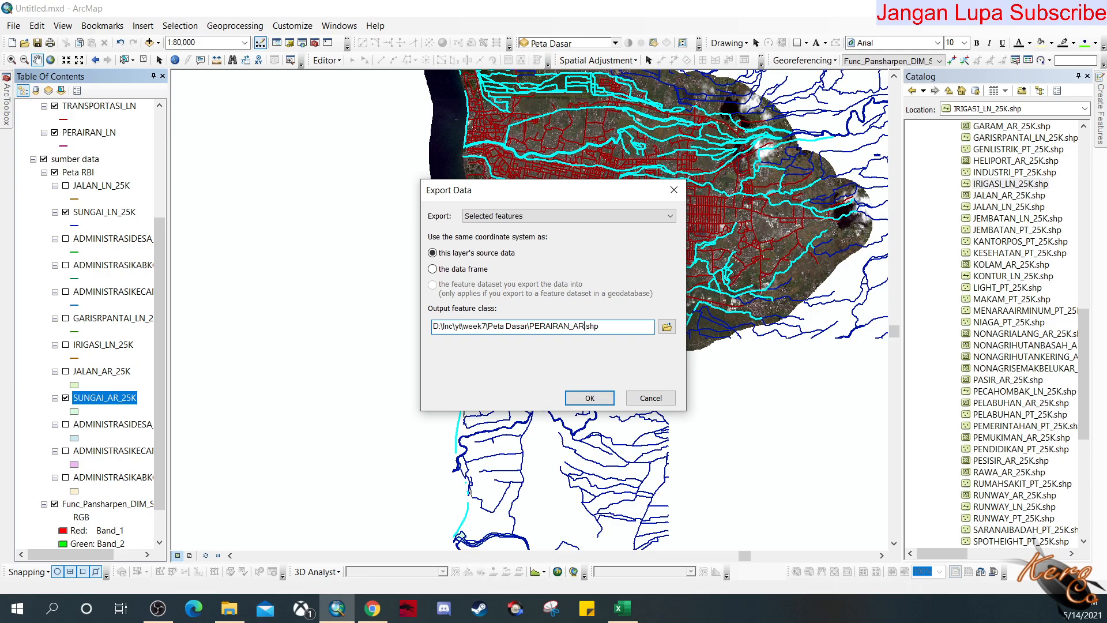
{"action": "left_click", "coordinate": [591, 400]}
{"action": "left_click", "coordinate": [596, 357]}
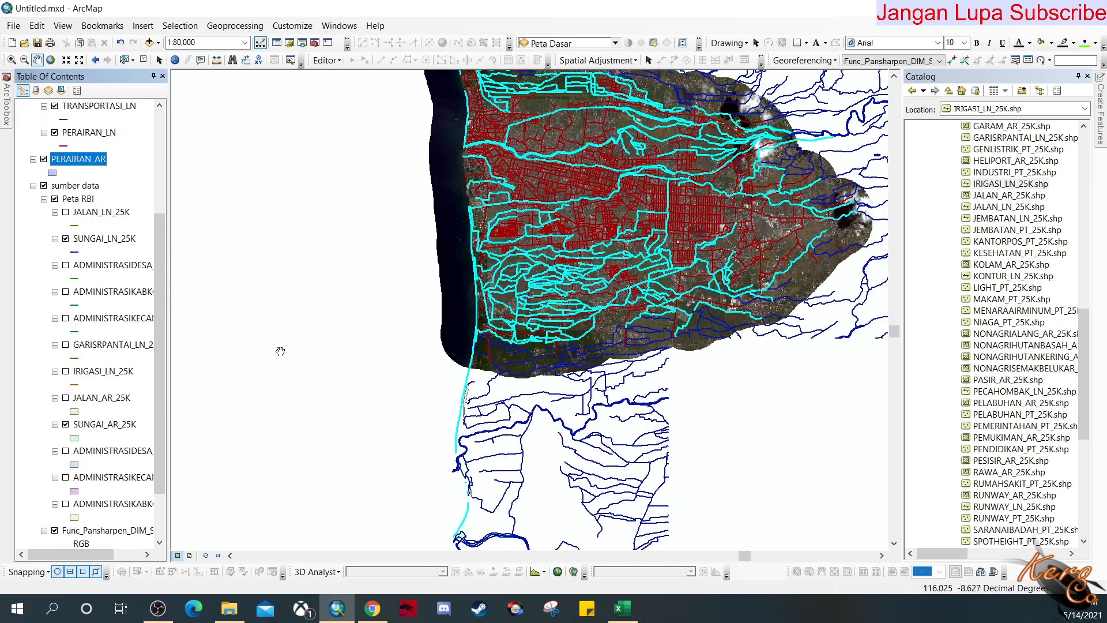
{"action": "scroll", "coordinate": [95, 234], "scroll_direction": "up", "scroll_amount": 3}
{"action": "left_click_drag", "start_coordinate": [98, 237], "coordinate": [96, 234]}
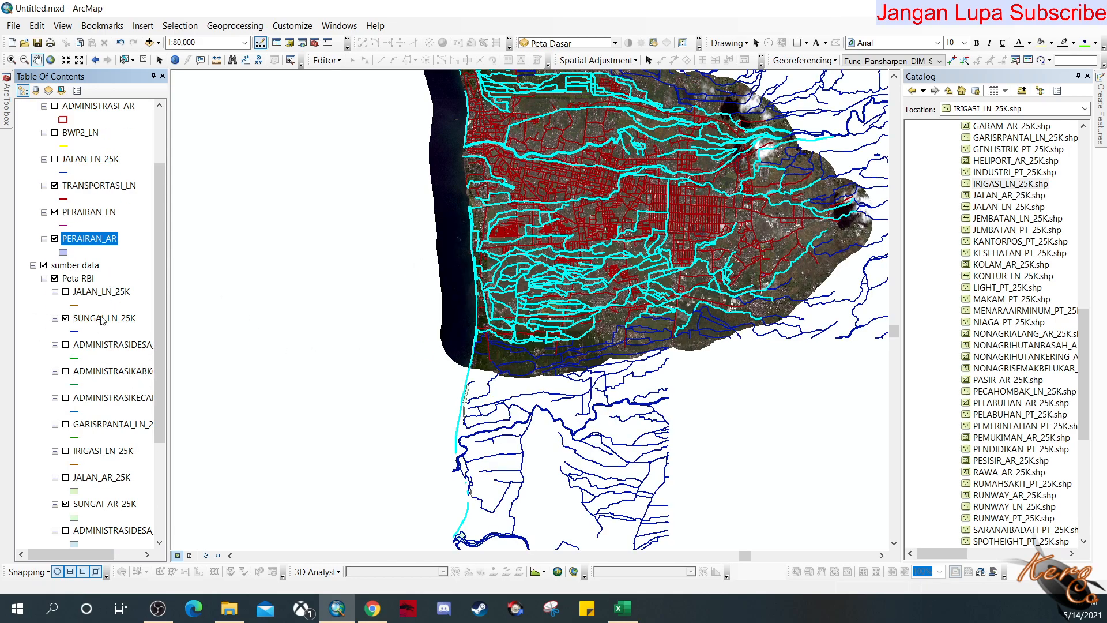
- Clear the feature selection and hide the source layers SUNGAI_LN_25K and SUNGAI_AR_25K
{"action": "scroll", "coordinate": [101, 321], "scroll_direction": "down", "scroll_amount": 3}
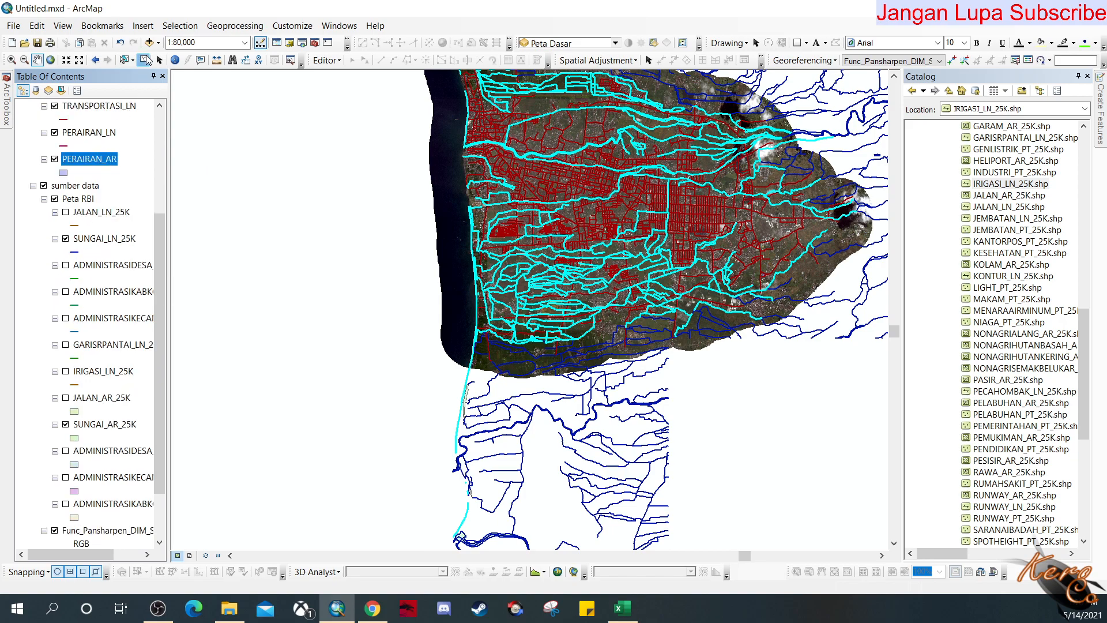
{"action": "left_click_drag", "start_coordinate": [631, 250], "coordinate": [590, 314]}
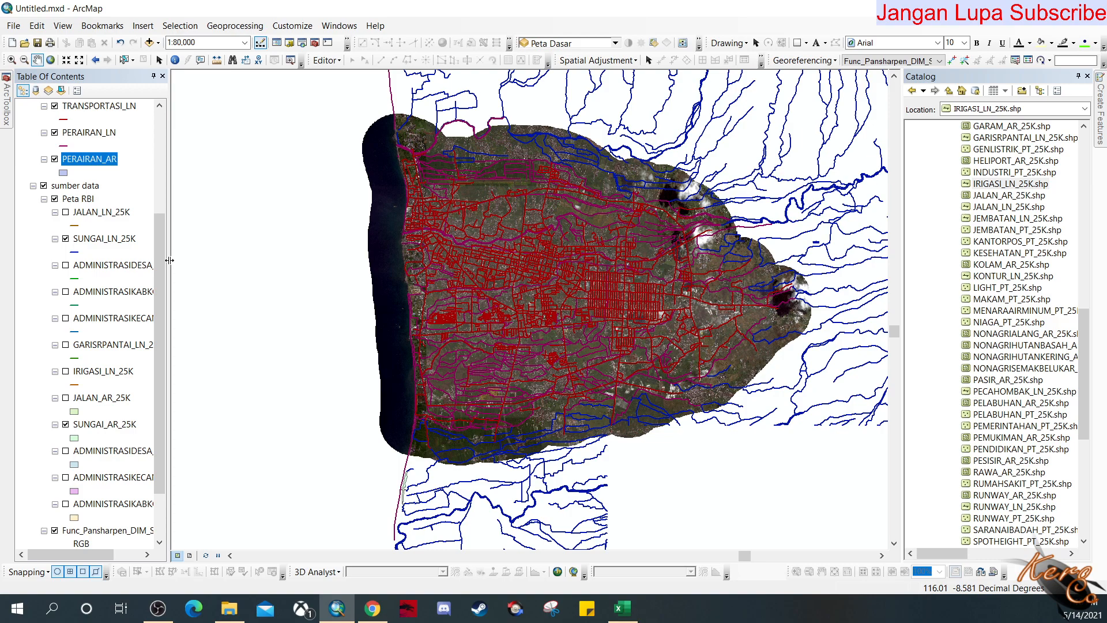
{"action": "left_click_drag", "start_coordinate": [510, 254], "coordinate": [481, 306]}
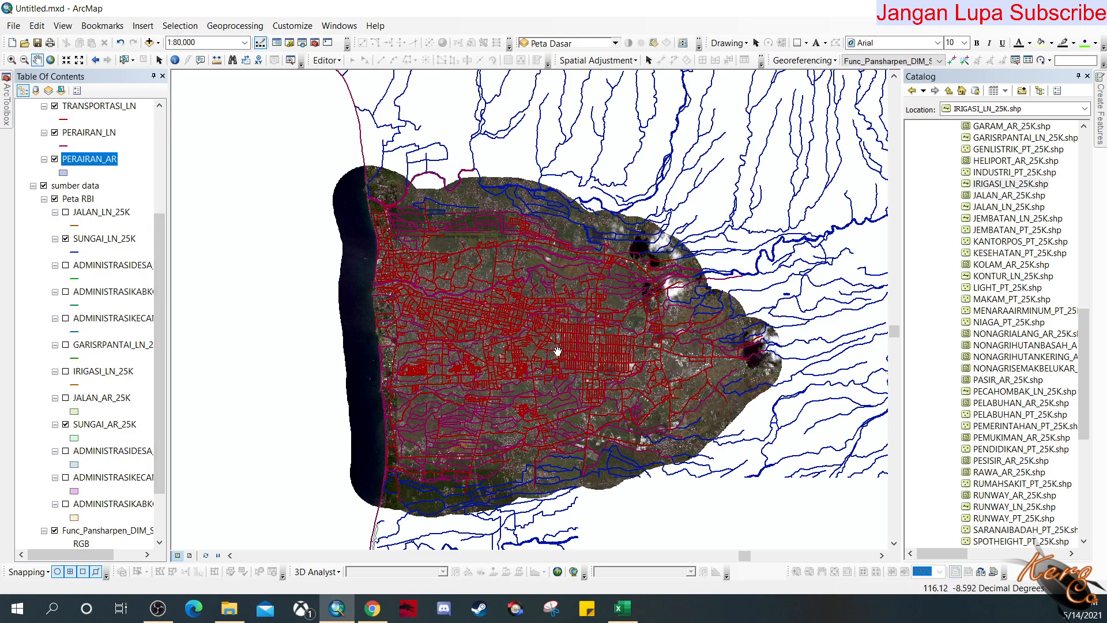
{"action": "scroll", "coordinate": [124, 333], "scroll_direction": "up", "scroll_amount": 3}
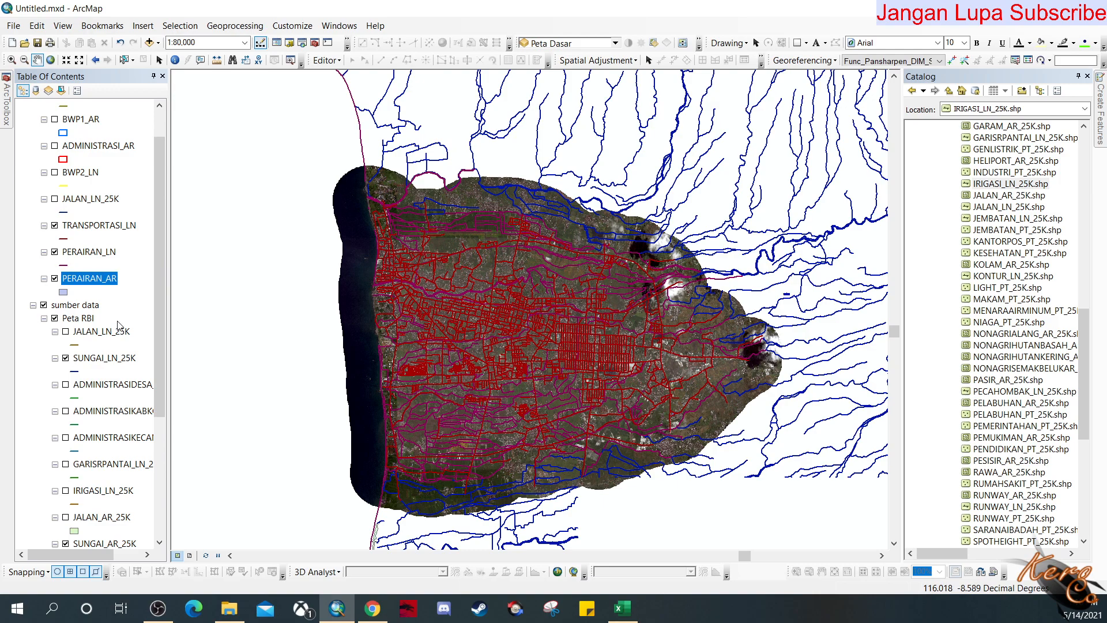
{"action": "left_click", "coordinate": [66, 357]}
{"action": "scroll", "coordinate": [75, 375], "scroll_direction": "down", "scroll_amount": 1}
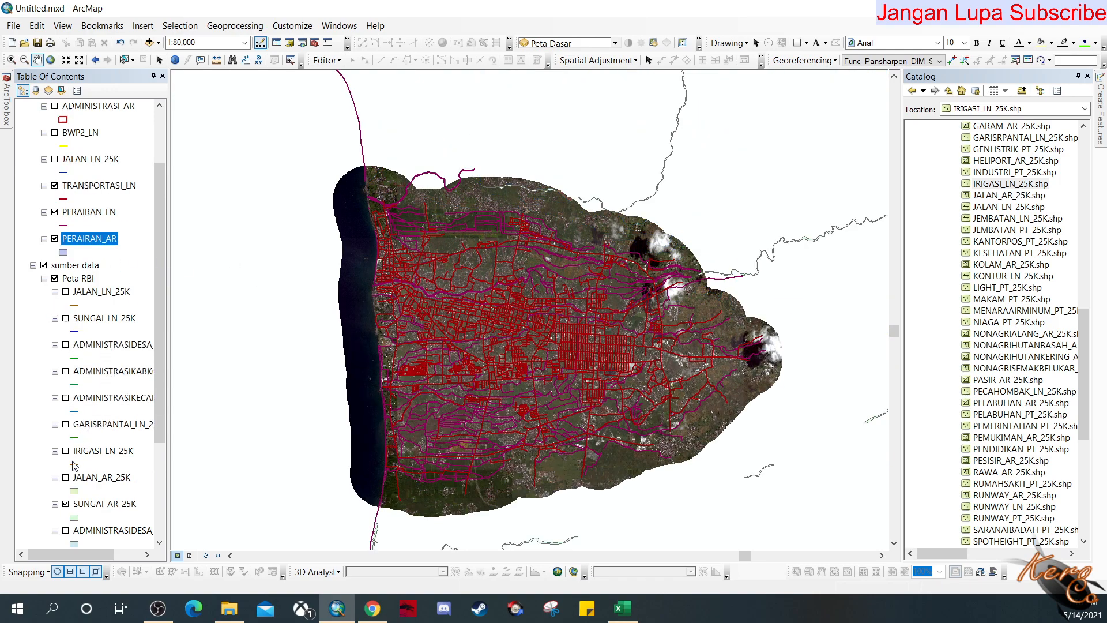
{"action": "left_click", "coordinate": [66, 505]}
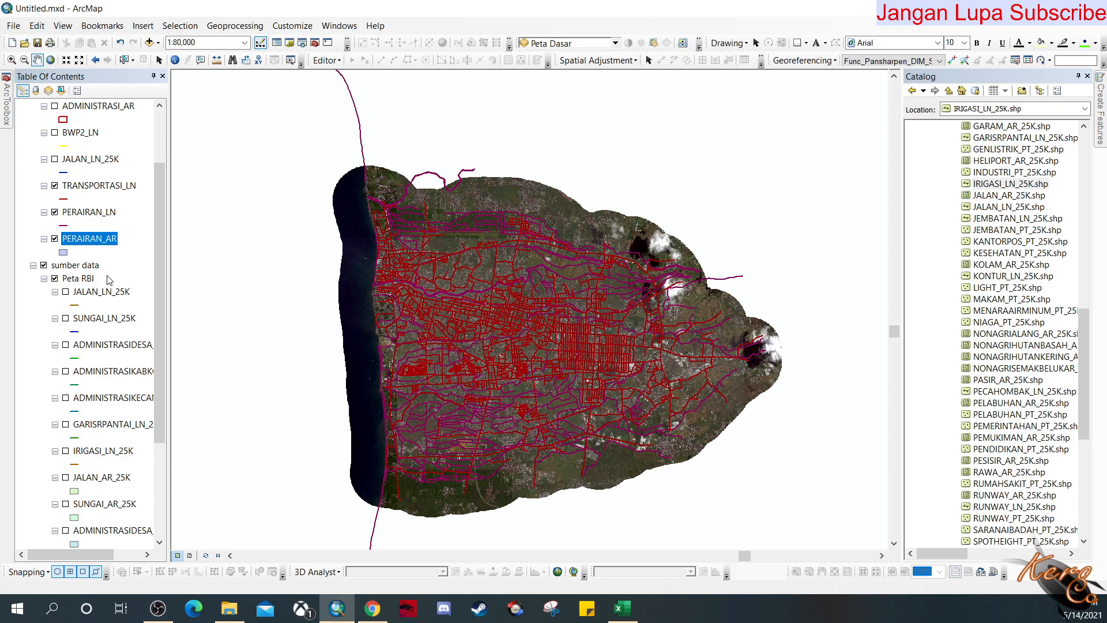
- Toggle PERAIRAN_LN off and on and examine the extent of the exported river and road layers across the image
{"action": "left_click", "coordinate": [54, 213]}
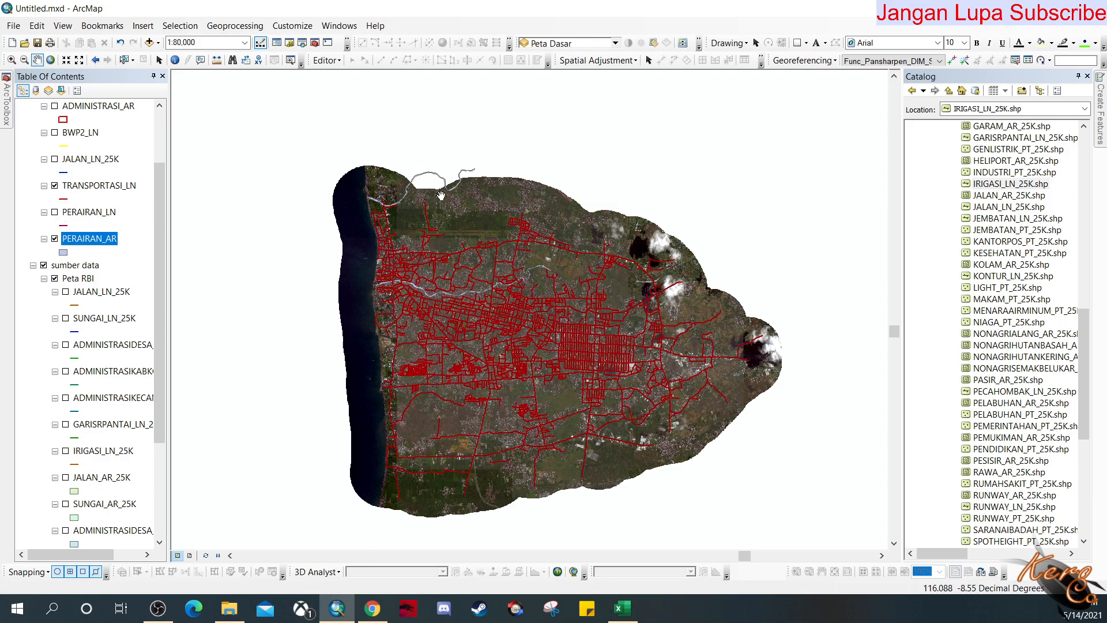
{"action": "left_click", "coordinate": [55, 213]}
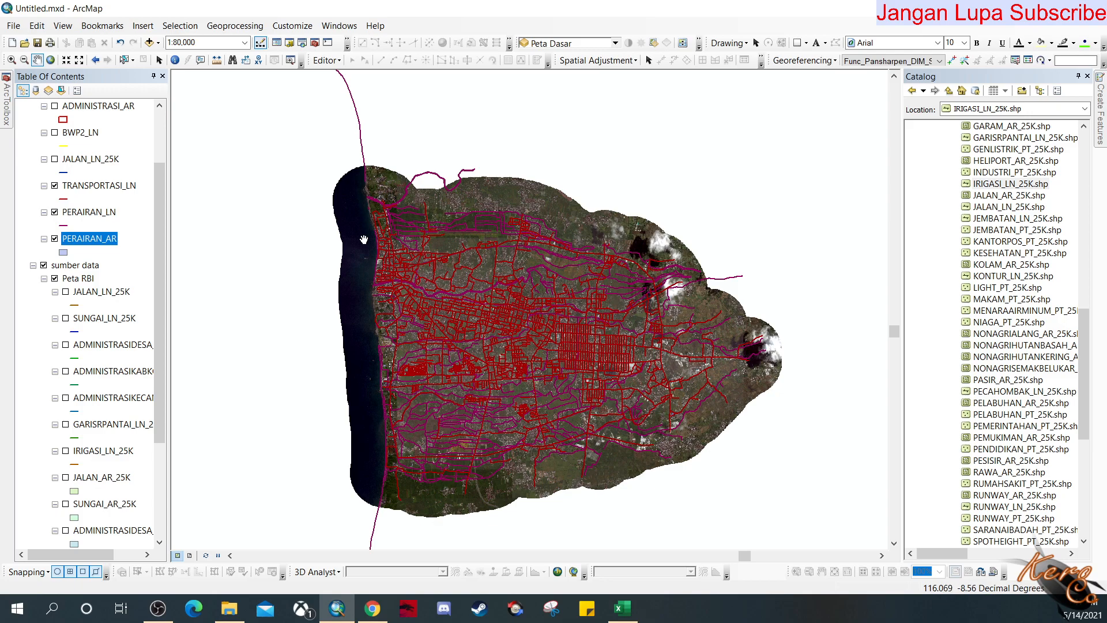
{"action": "scroll", "coordinate": [355, 192], "scroll_direction": "down", "scroll_amount": 4}
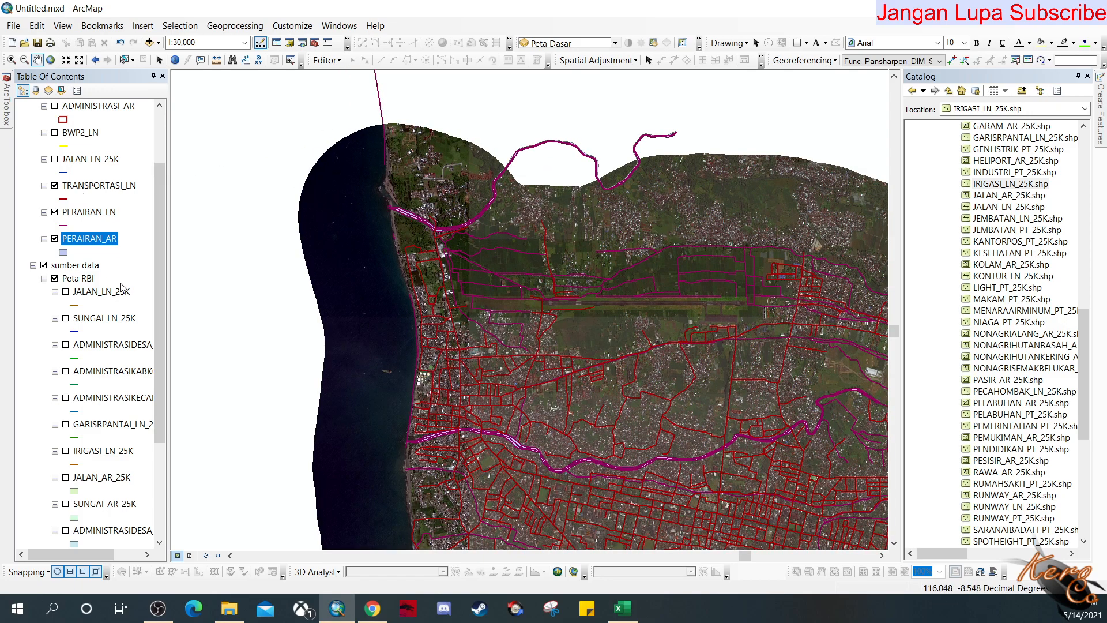
{"action": "scroll", "coordinate": [87, 427], "scroll_direction": "up", "scroll_amount": 2}
{"action": "scroll", "coordinate": [69, 442], "scroll_direction": "down", "scroll_amount": 1}
{"action": "left_click", "coordinate": [66, 465]}
{"action": "left_click", "coordinate": [66, 465]}
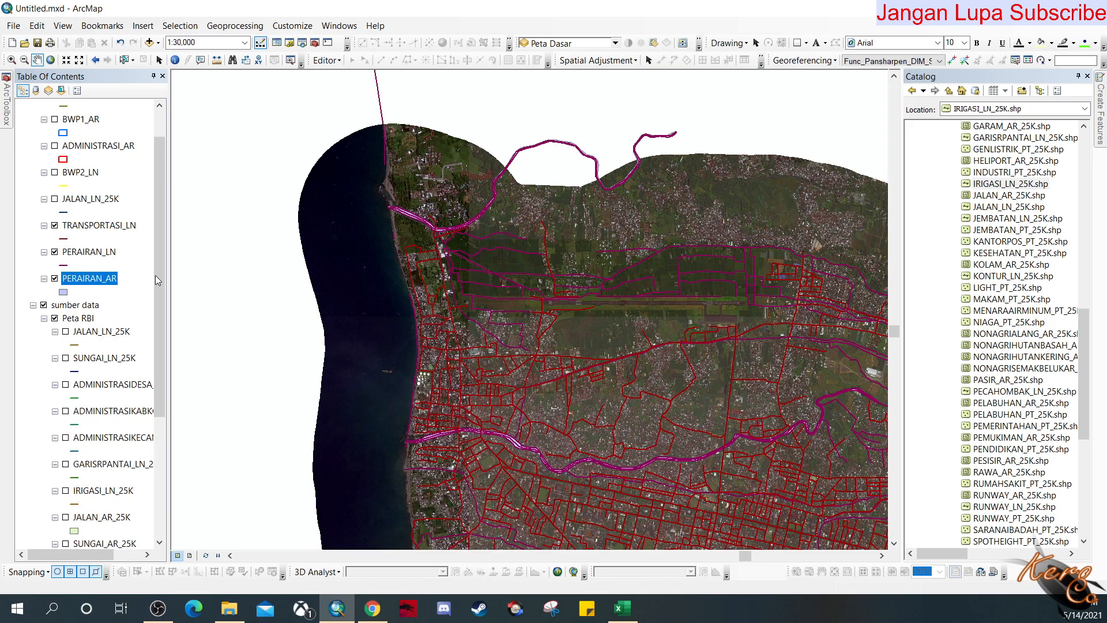
{"action": "left_click", "coordinate": [55, 253]}
{"action": "left_click", "coordinate": [54, 253]}
{"action": "left_click_drag", "start_coordinate": [727, 420], "coordinate": [590, 309]}
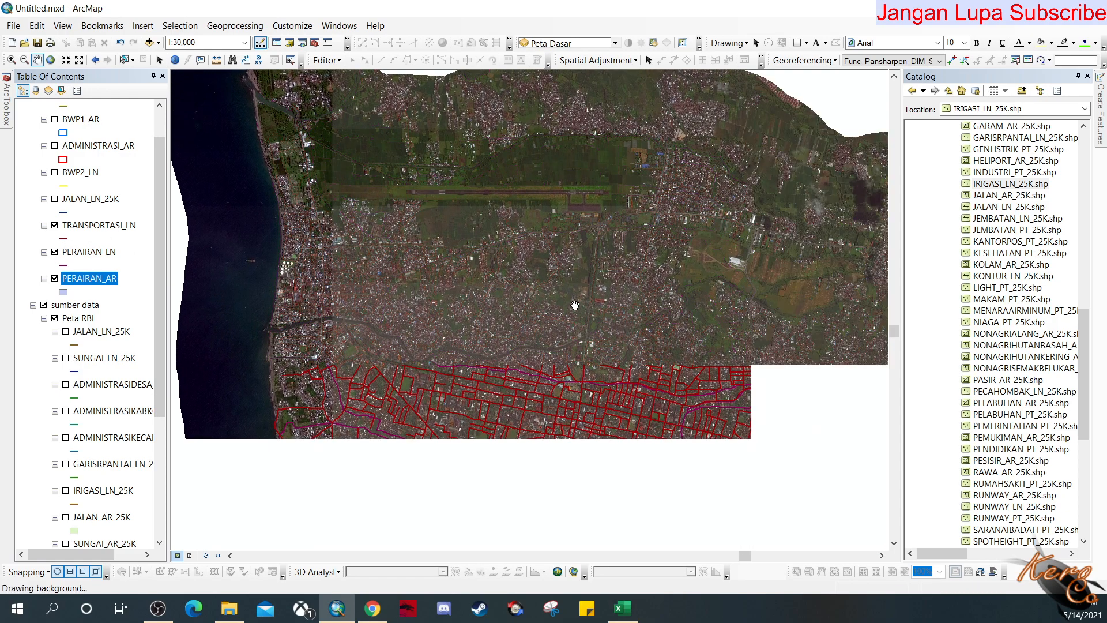
{"action": "left_click_drag", "start_coordinate": [646, 413], "coordinate": [494, 309]}
{"action": "scroll", "coordinate": [514, 358], "scroll_direction": "up", "scroll_amount": 3}
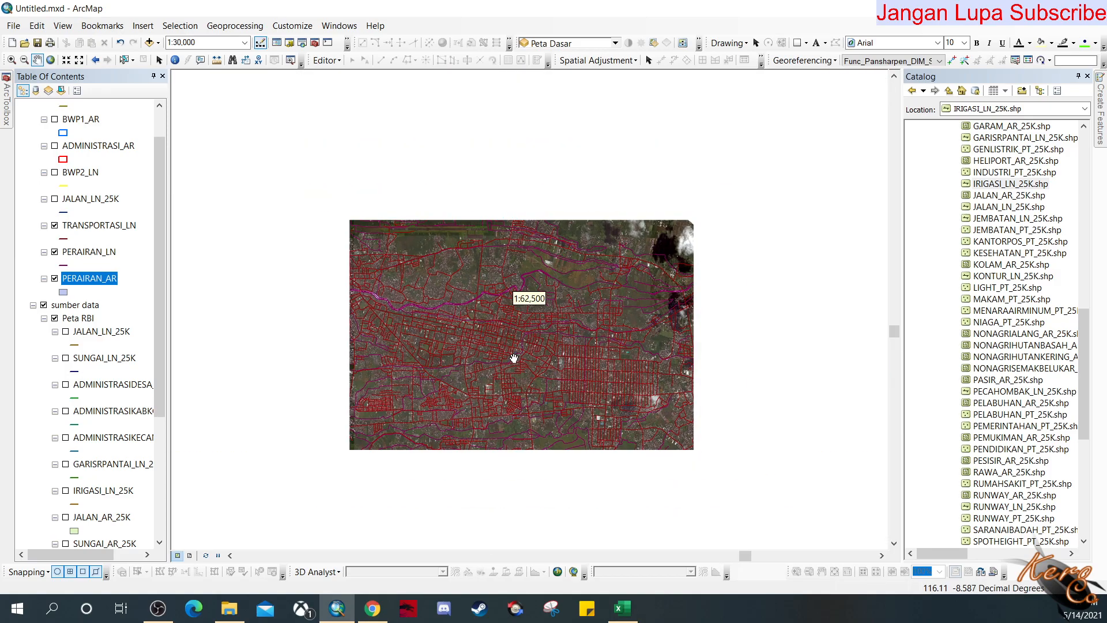
- Open the attribute table of TRANSPORTASI_LN and review its fields from NAMRJL through REMARK to SHAPE_Leng
{"action": "right_click", "coordinate": [108, 225]}
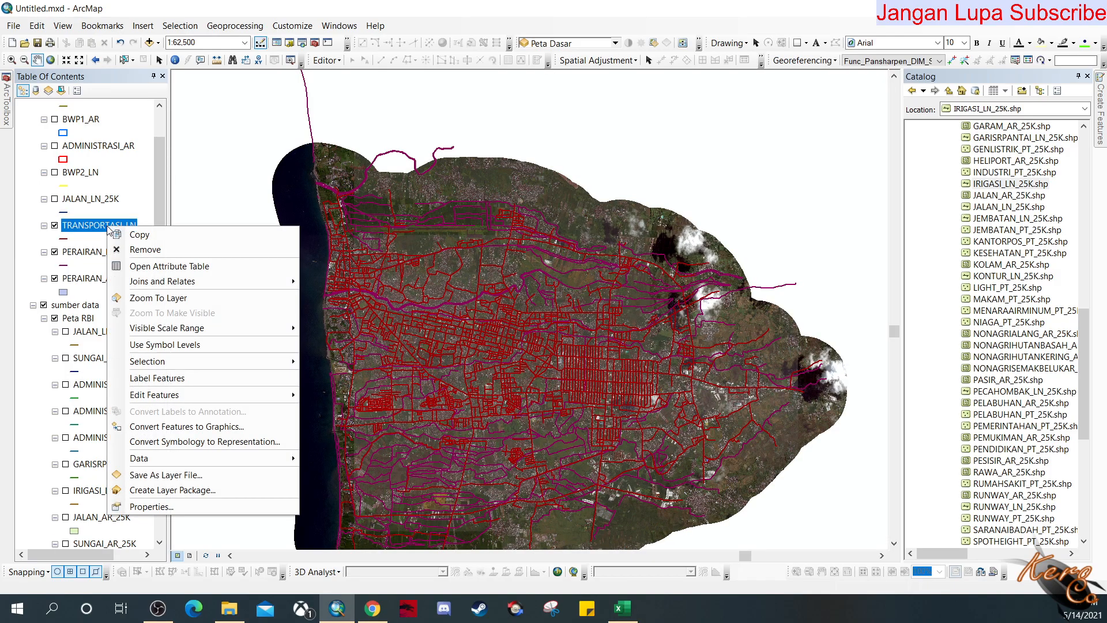
{"action": "left_click", "coordinate": [186, 267]}
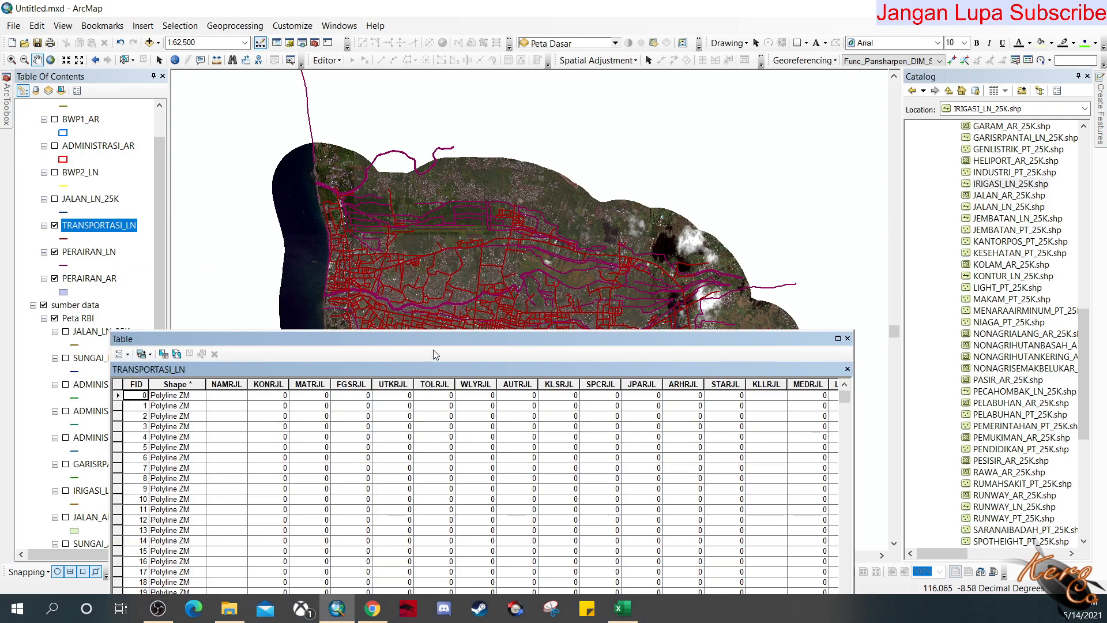
{"action": "left_click_drag", "start_coordinate": [458, 338], "coordinate": [468, 157]}
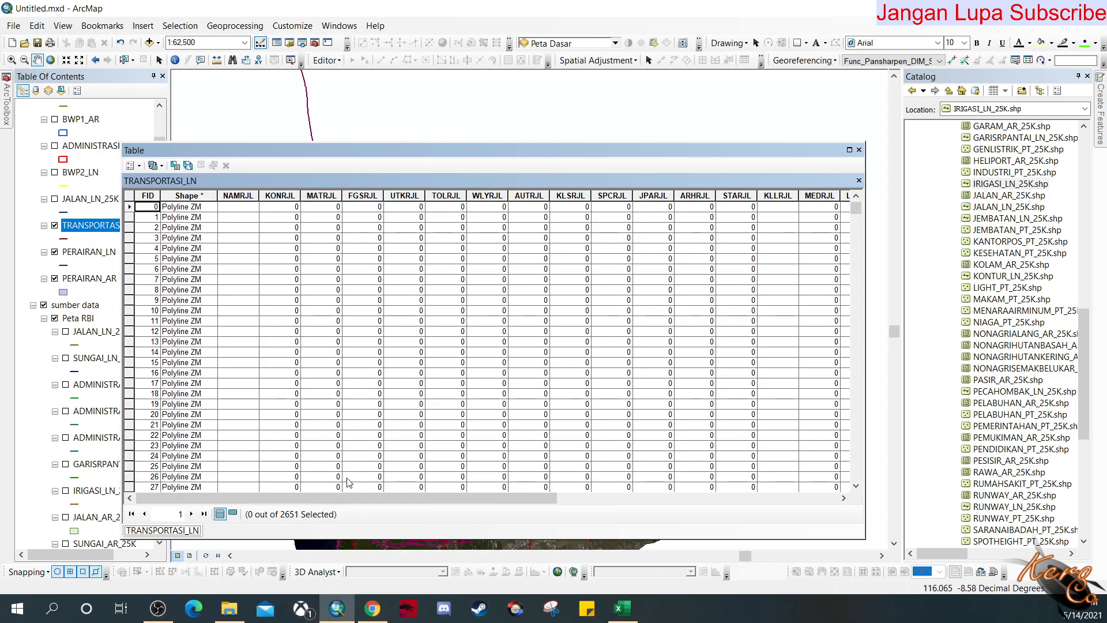
{"action": "left_click_drag", "start_coordinate": [333, 500], "coordinate": [675, 516]}
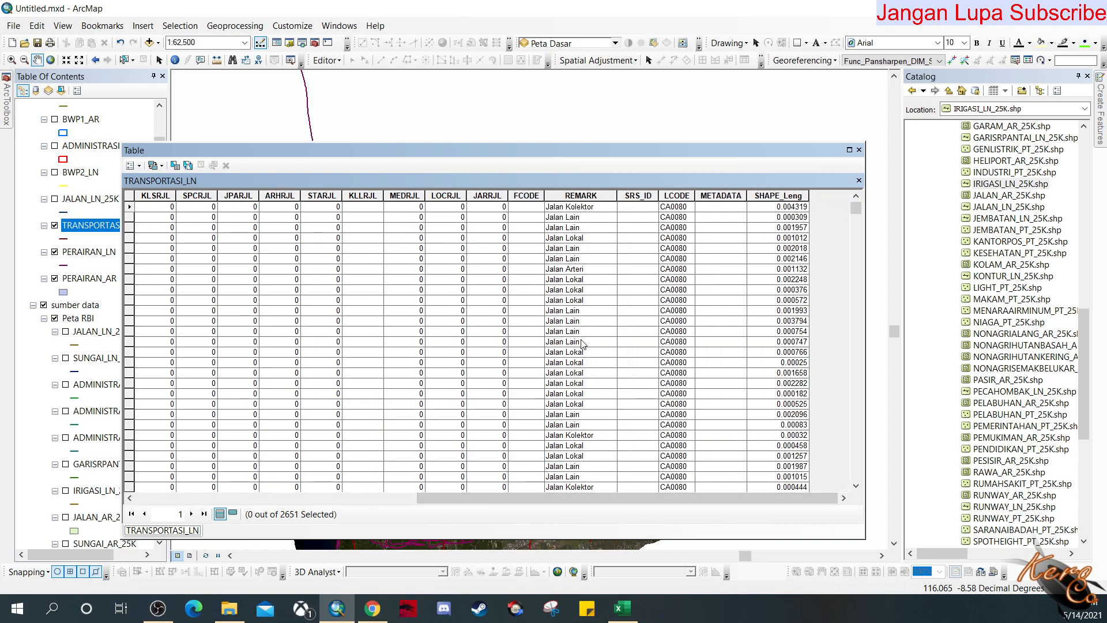
{"action": "left_click_drag", "start_coordinate": [708, 494], "coordinate": [366, 478]}
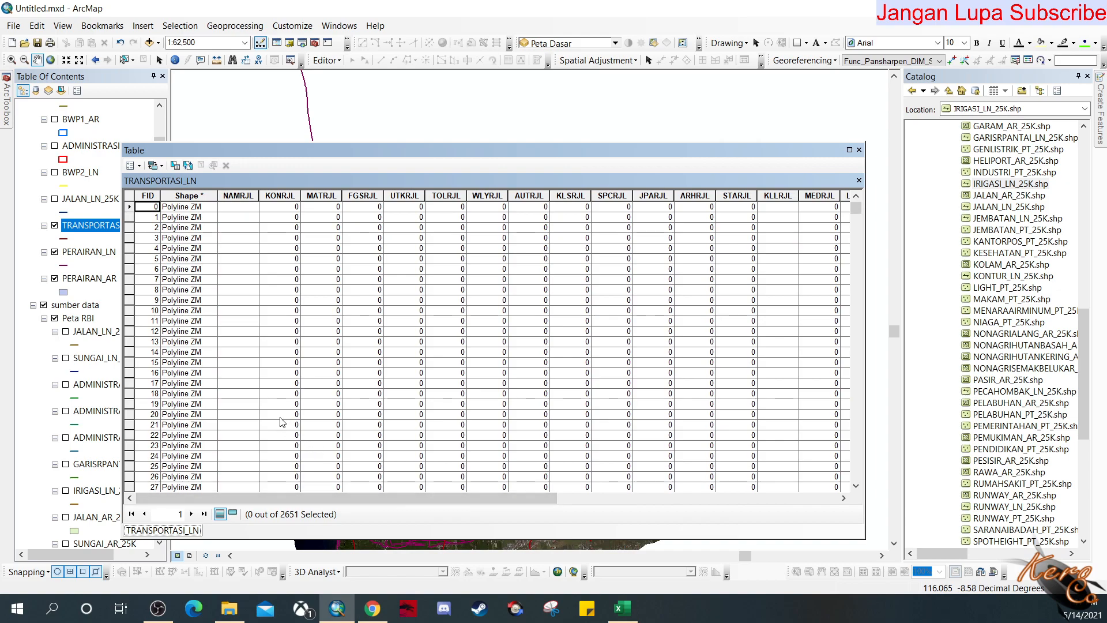
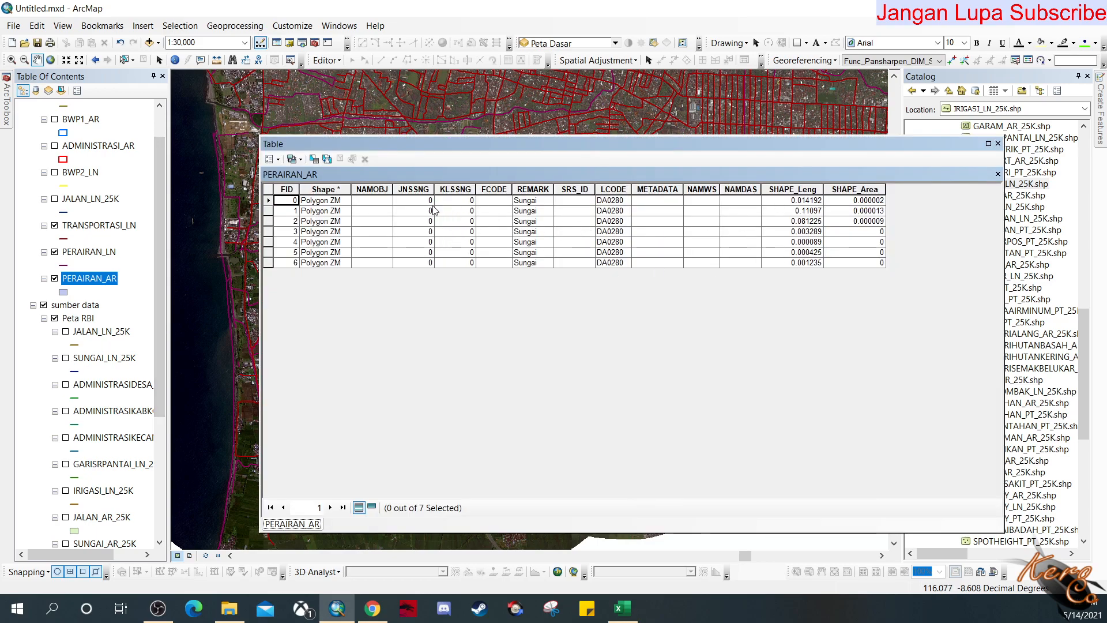
- Check the NAMOBJ and REMARK fields in the PERAIRAN_AR attribute table and close the table
{"action": "left_click", "coordinate": [378, 190]}
{"action": "left_click", "coordinate": [531, 189]}
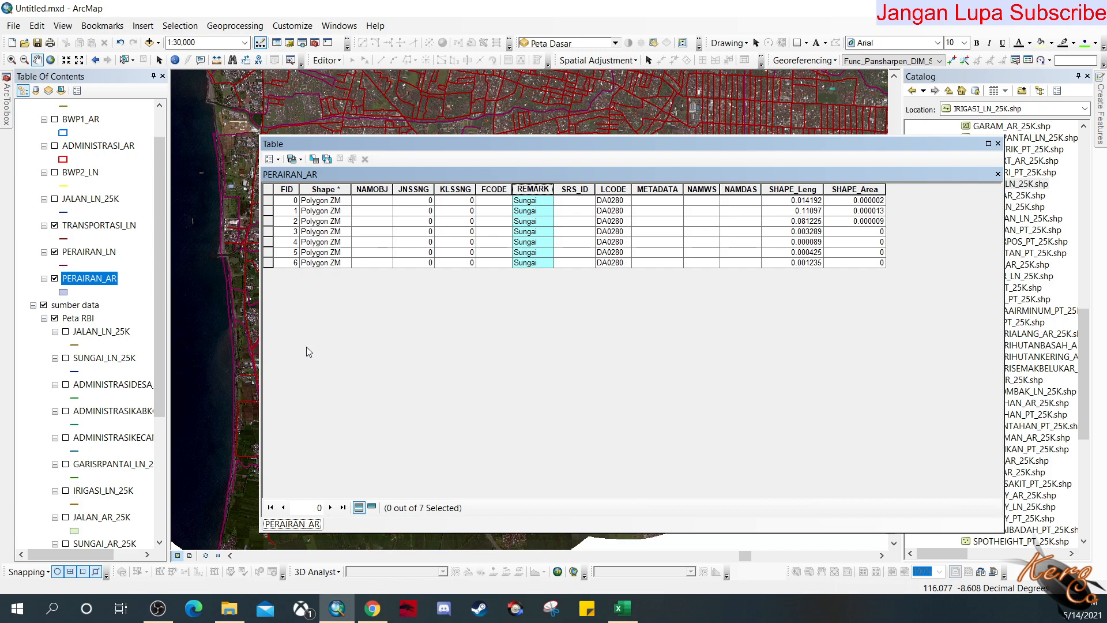
{"action": "left_click", "coordinate": [998, 143]}
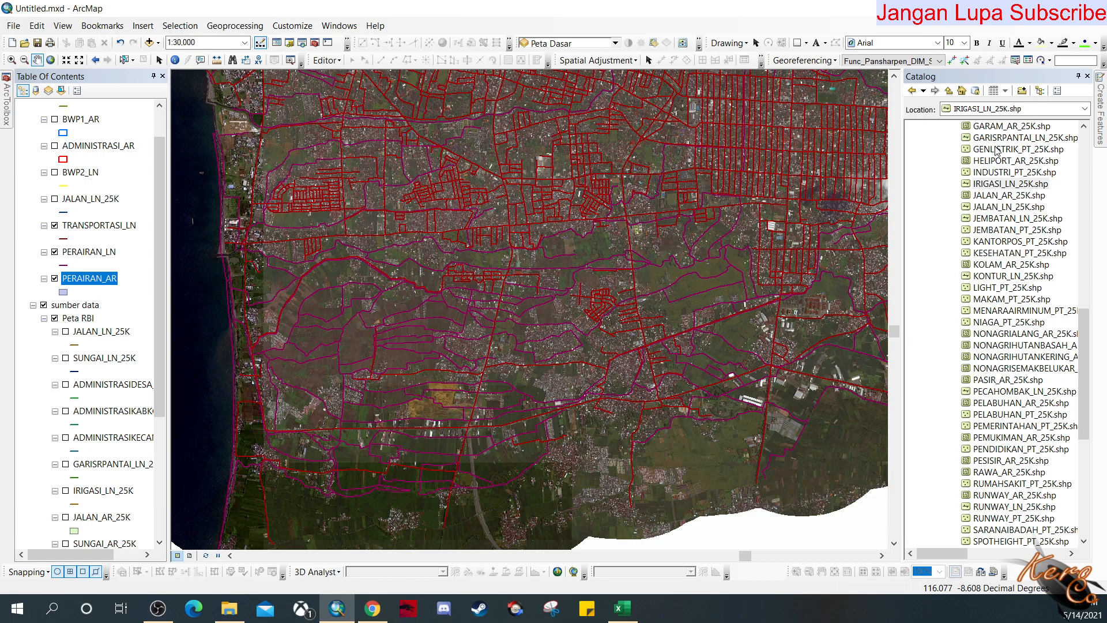
- Limit the visible fields of PERAIRAN_AR to NAMOBJ, REMARK, SHAPE_Leng and SHAPE_Area in its layer properties
{"action": "right_click", "coordinate": [85, 280]}
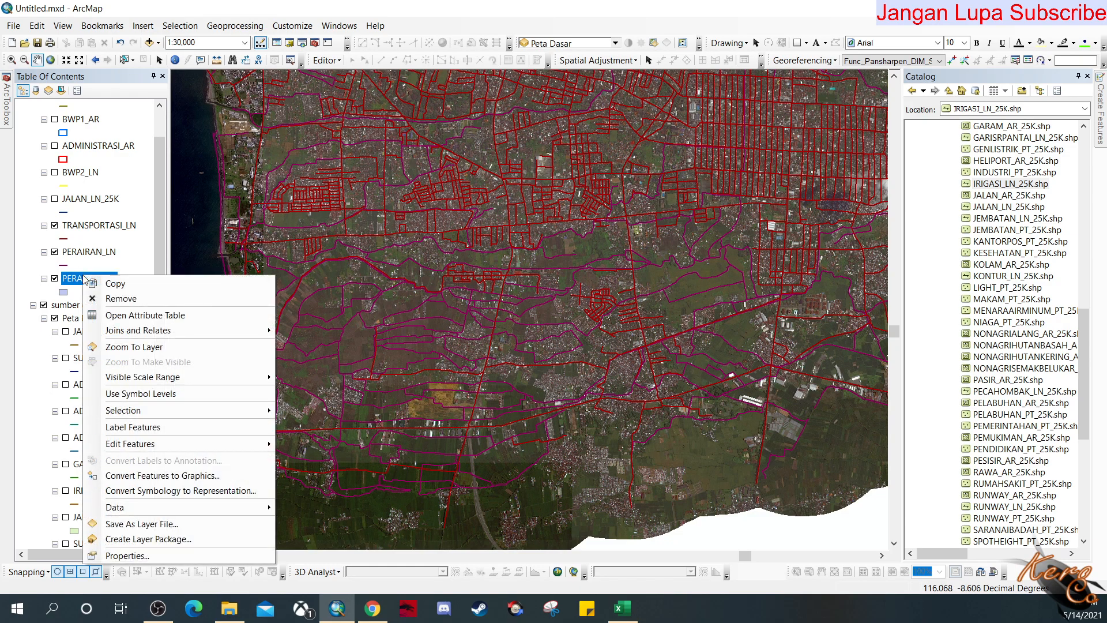
{"action": "left_click", "coordinate": [202, 555]}
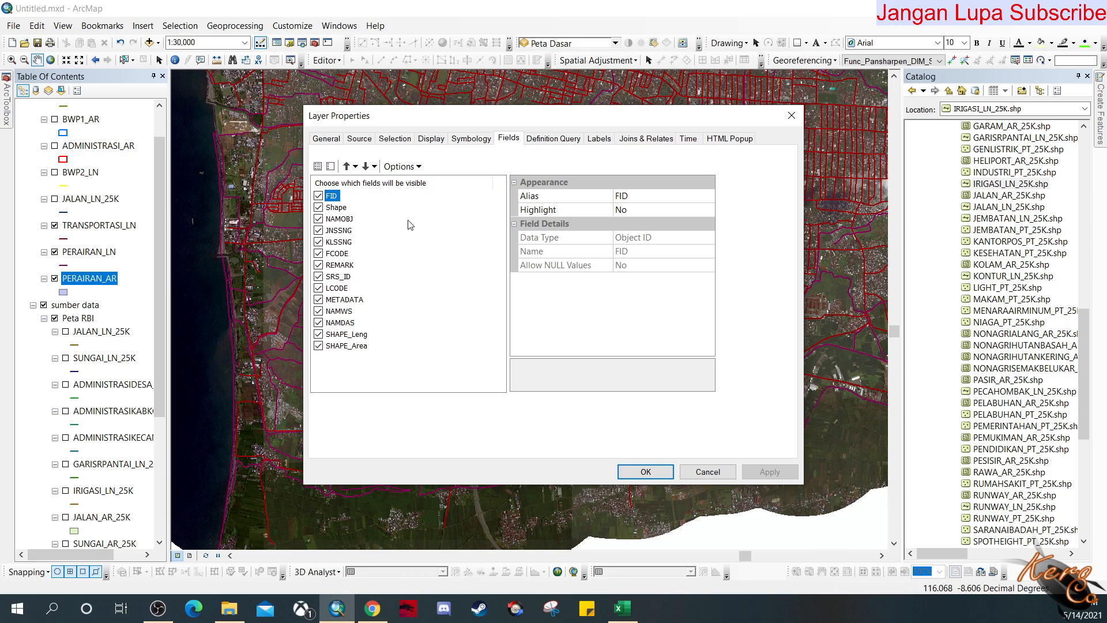
{"action": "left_click", "coordinate": [505, 143]}
{"action": "left_click", "coordinate": [331, 167]}
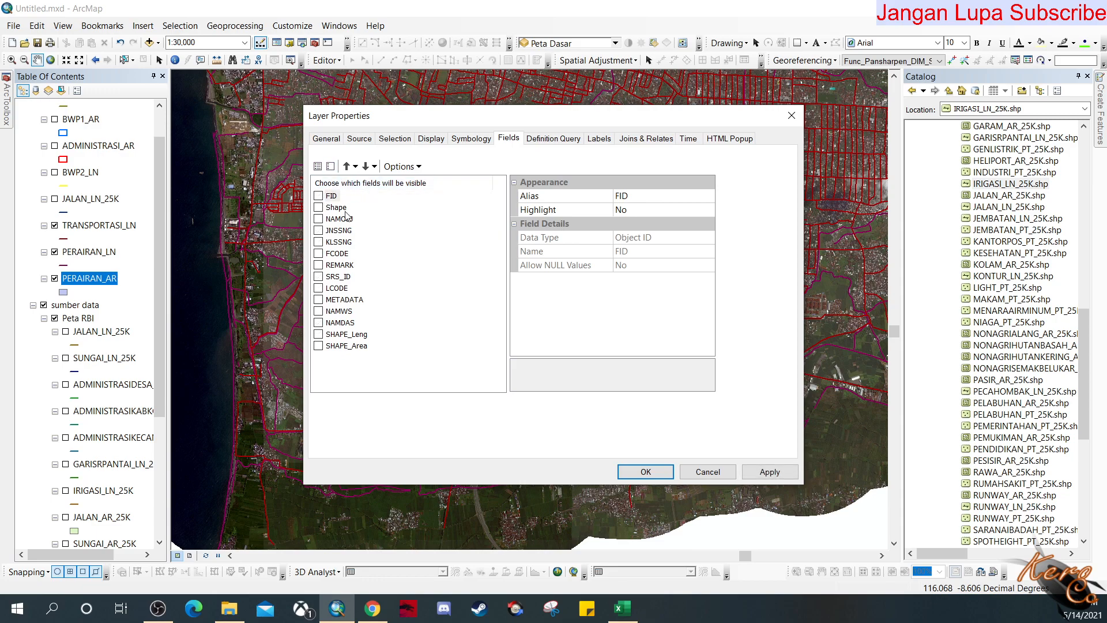
{"action": "left_click", "coordinate": [325, 221]}
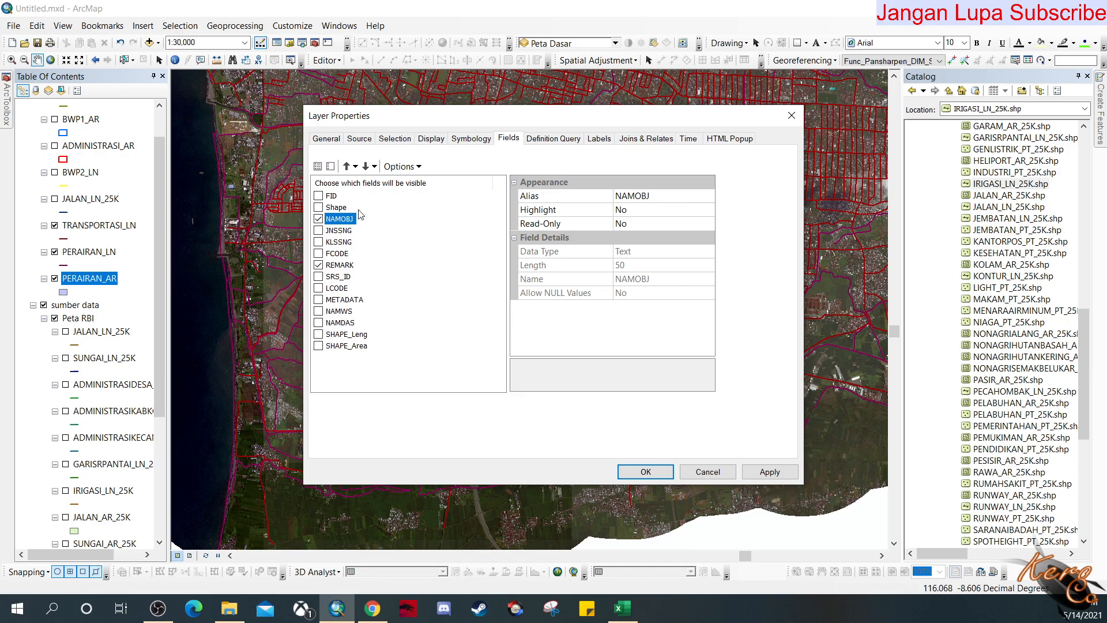
{"action": "left_click", "coordinate": [318, 335]}
{"action": "left_click", "coordinate": [773, 473]}
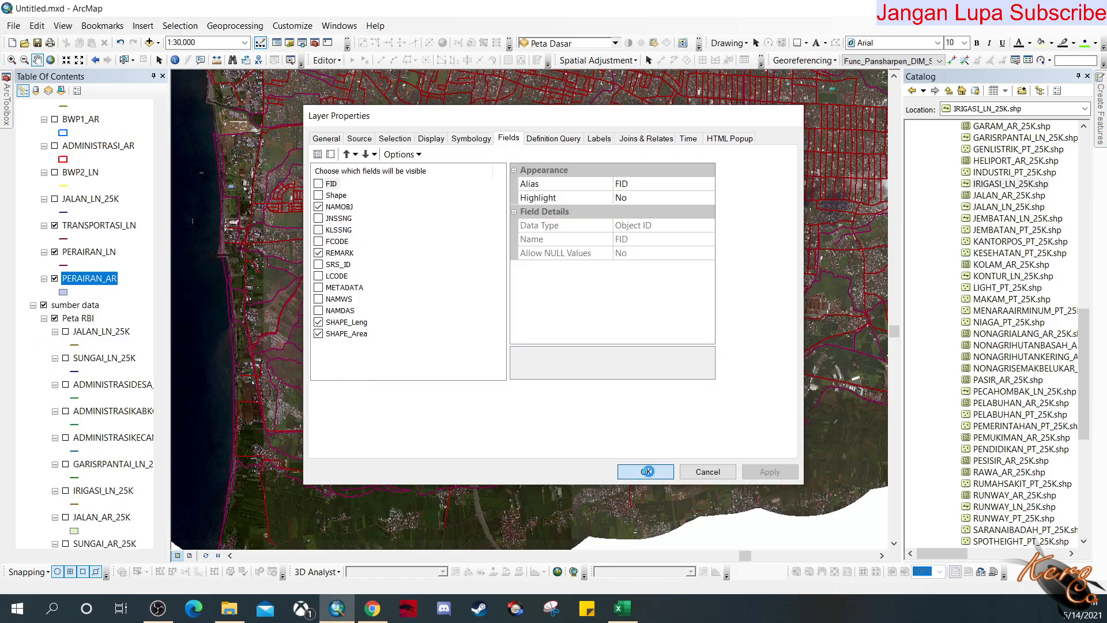
{"action": "left_click", "coordinate": [647, 471]}
- Review the reduced field list in the PERAIRAN_AR attribute table and close the table
{"action": "right_click", "coordinate": [98, 278]}
{"action": "left_click", "coordinate": [144, 316]}
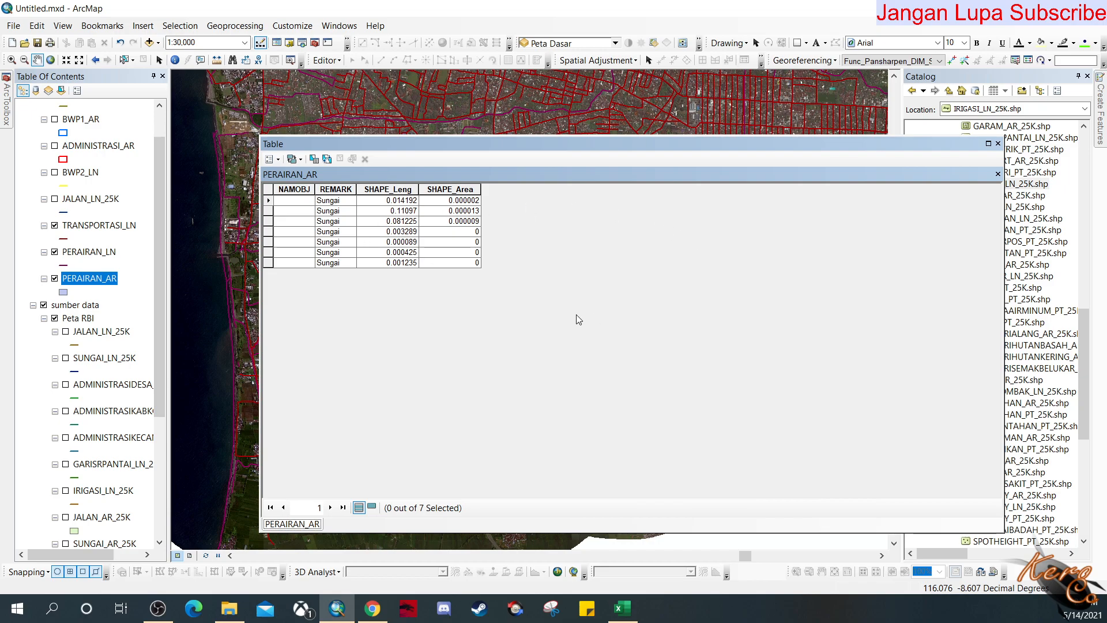
{"action": "left_click", "coordinate": [998, 143]}
- Remove the PERAIRAN_AR layer from the map and add PERAIRAN_AR.shp again from the Peta Dasar folder below PERAIRAN_LN
{"action": "right_click", "coordinate": [102, 280]}
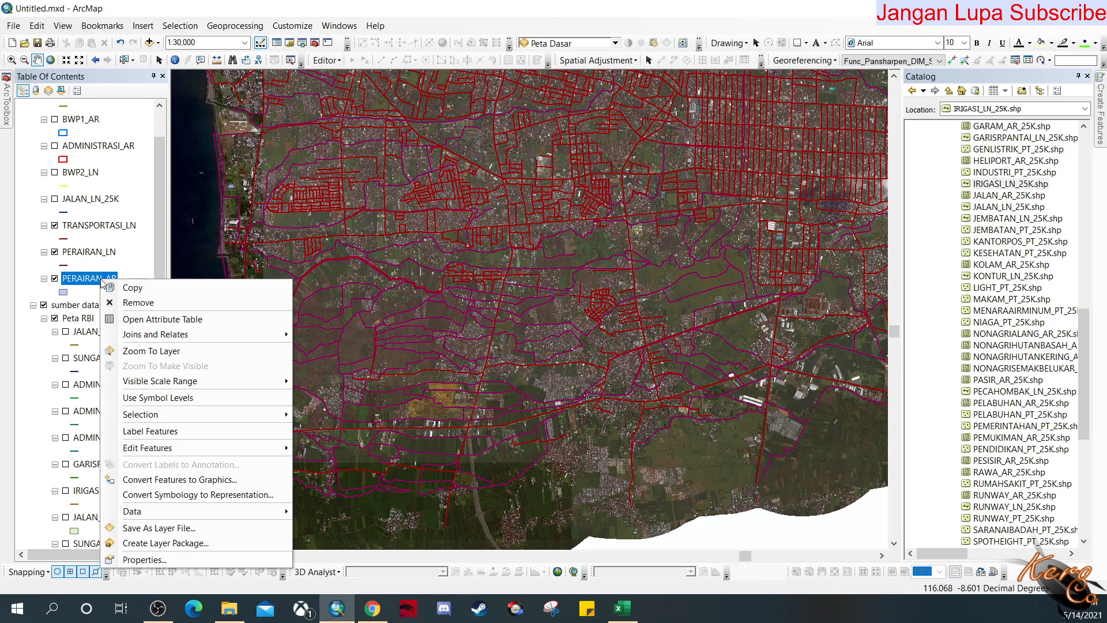
{"action": "left_click", "coordinate": [139, 303]}
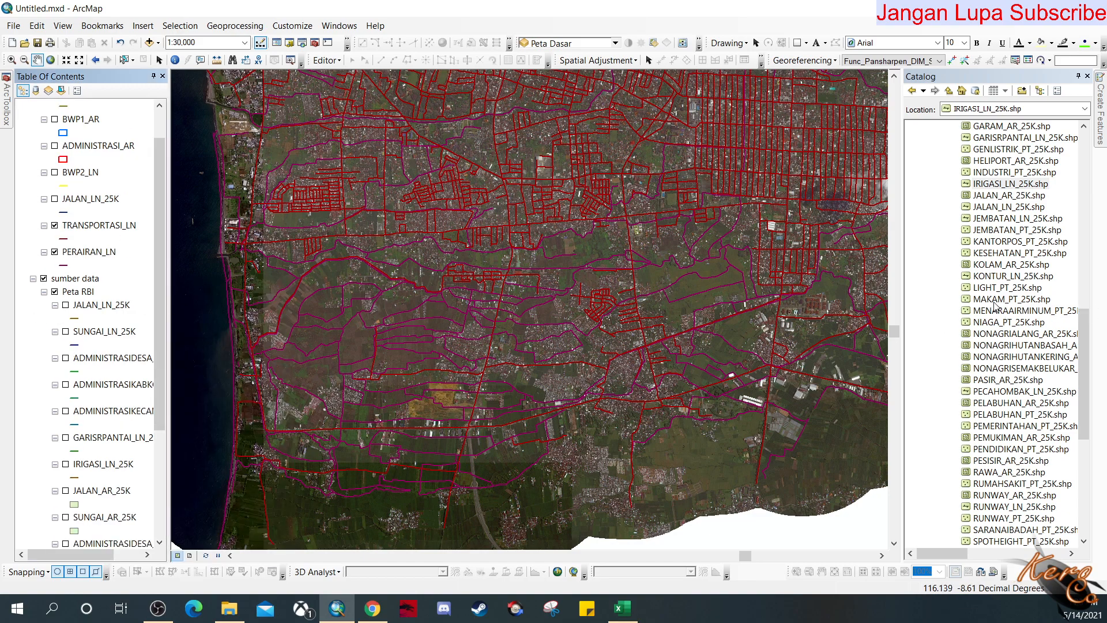
{"action": "scroll", "coordinate": [939, 394], "scroll_direction": "down", "scroll_amount": 8}
{"action": "left_click", "coordinate": [944, 403]}
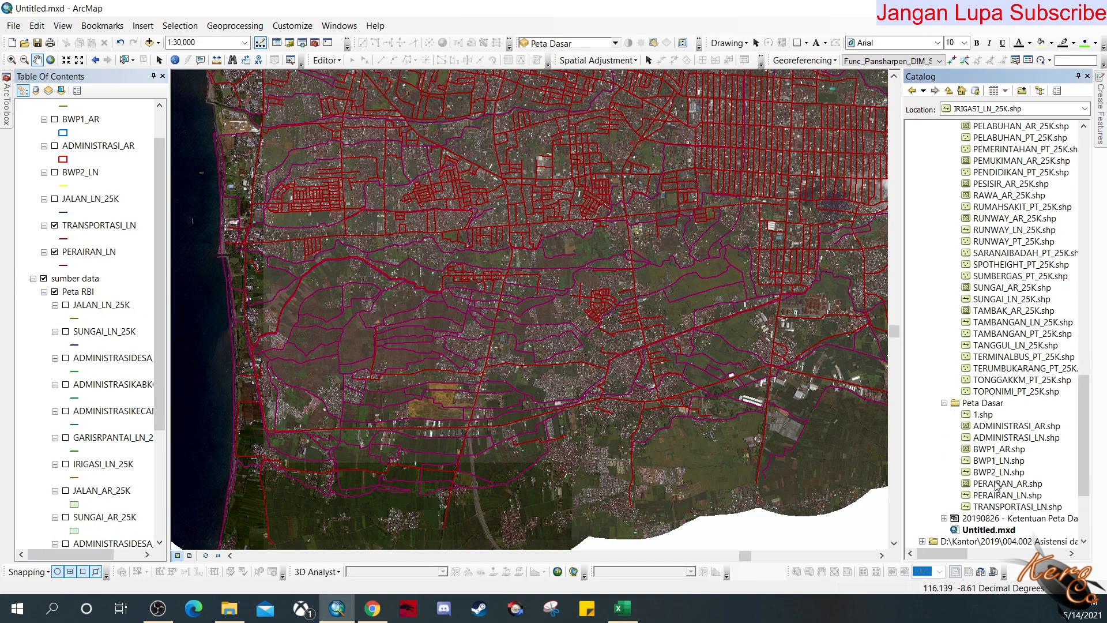
{"action": "left_click_drag", "start_coordinate": [993, 489], "coordinate": [109, 279]}
- Review the full field list in the re-added PERAIRAN_AR layer's attribute table and close the table
{"action": "right_click", "coordinate": [109, 279]}
{"action": "left_click", "coordinate": [134, 314]}
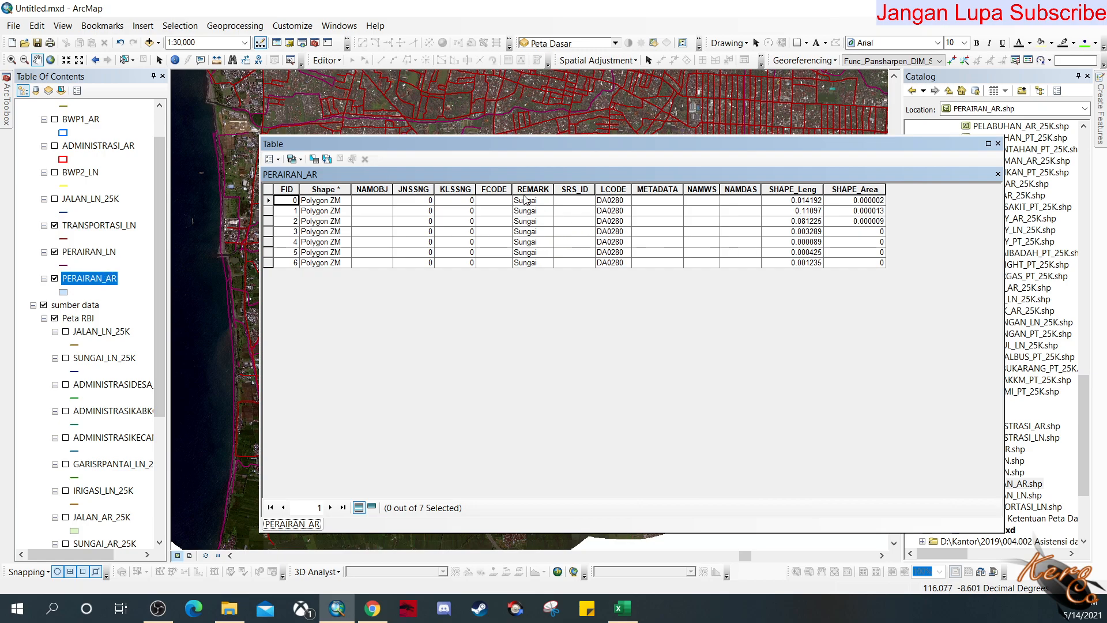
{"action": "left_click", "coordinate": [1000, 146]}
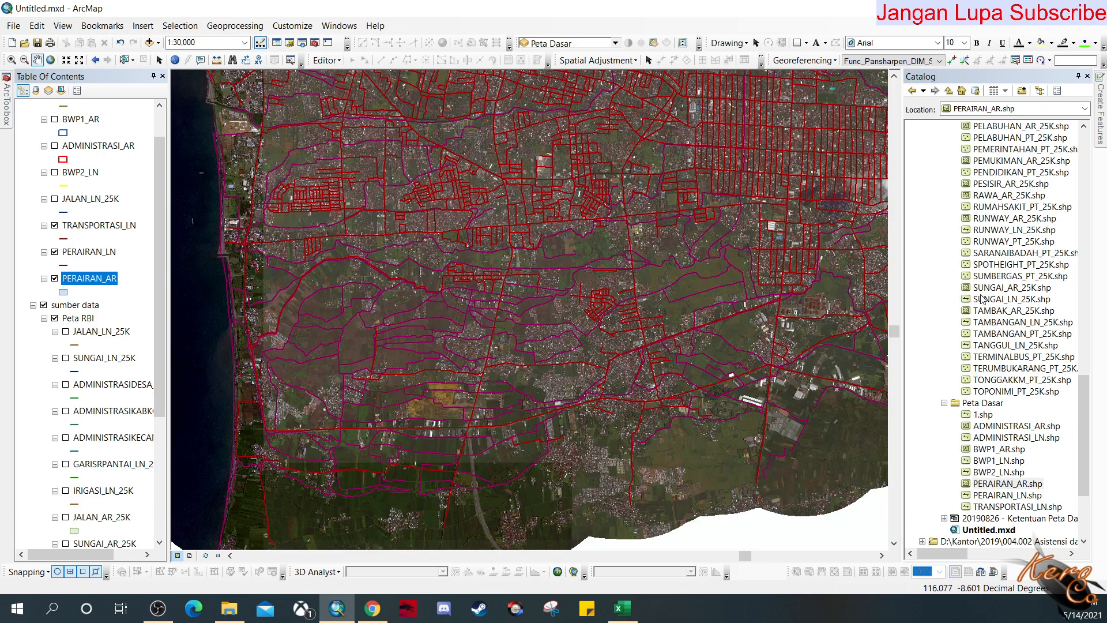
- Hide the PERAIRAN_LN and PERAIRAN_AR layers, leaving TRANSPORTASI_LN displayed over the satellite imagery
{"action": "scroll", "coordinate": [1000, 173], "scroll_direction": "up", "scroll_amount": 4}
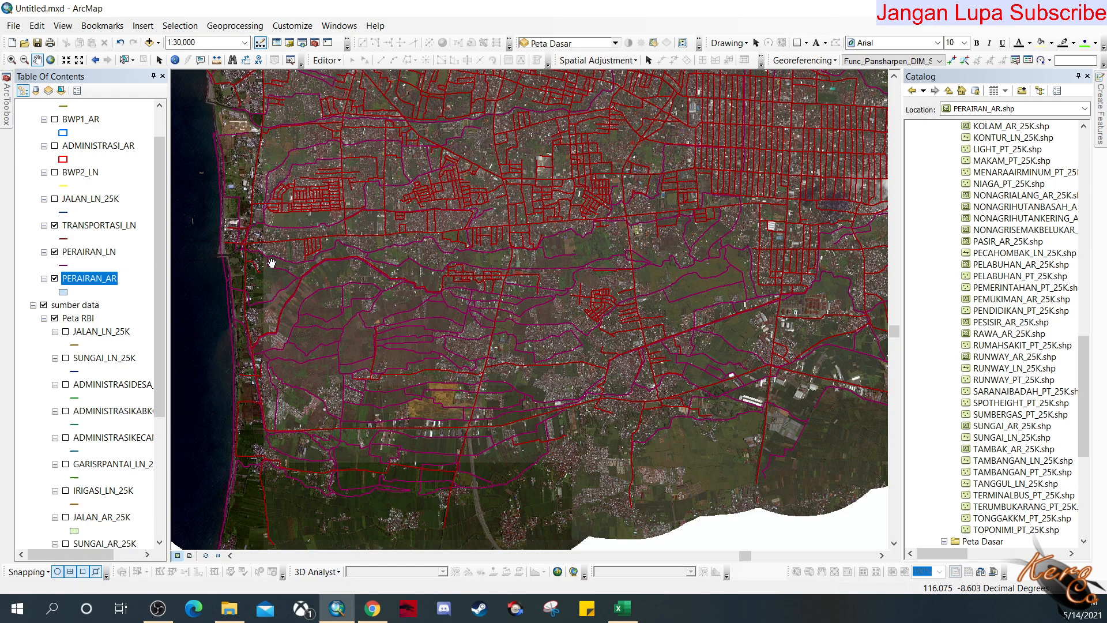
{"action": "scroll", "coordinate": [580, 336], "scroll_direction": "down", "scroll_amount": 2}
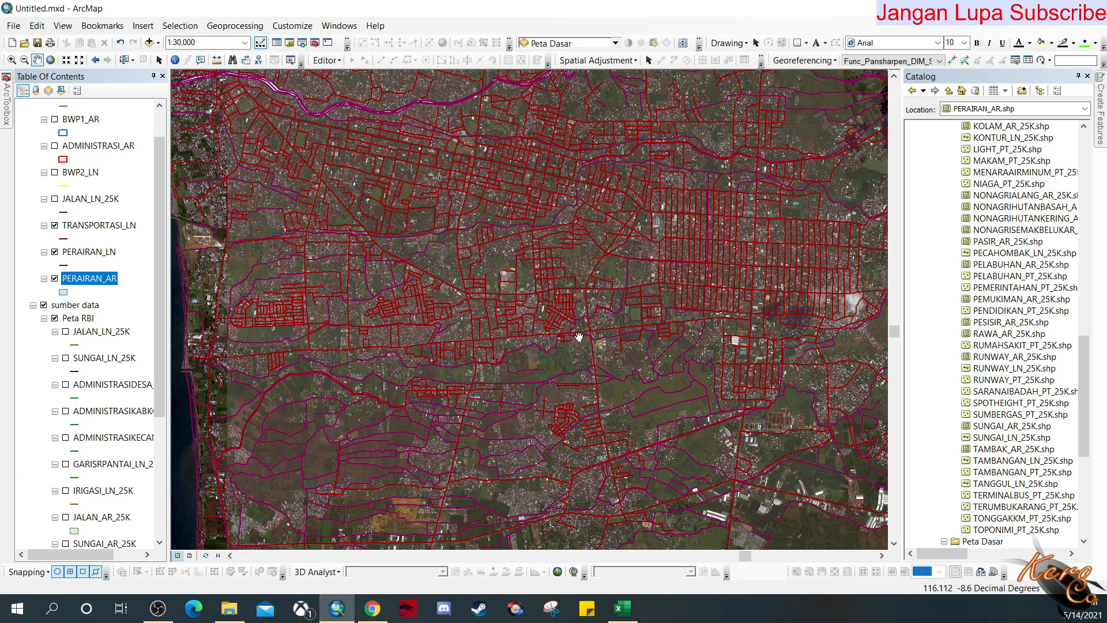
{"action": "scroll", "coordinate": [440, 292], "scroll_direction": "up", "scroll_amount": 2}
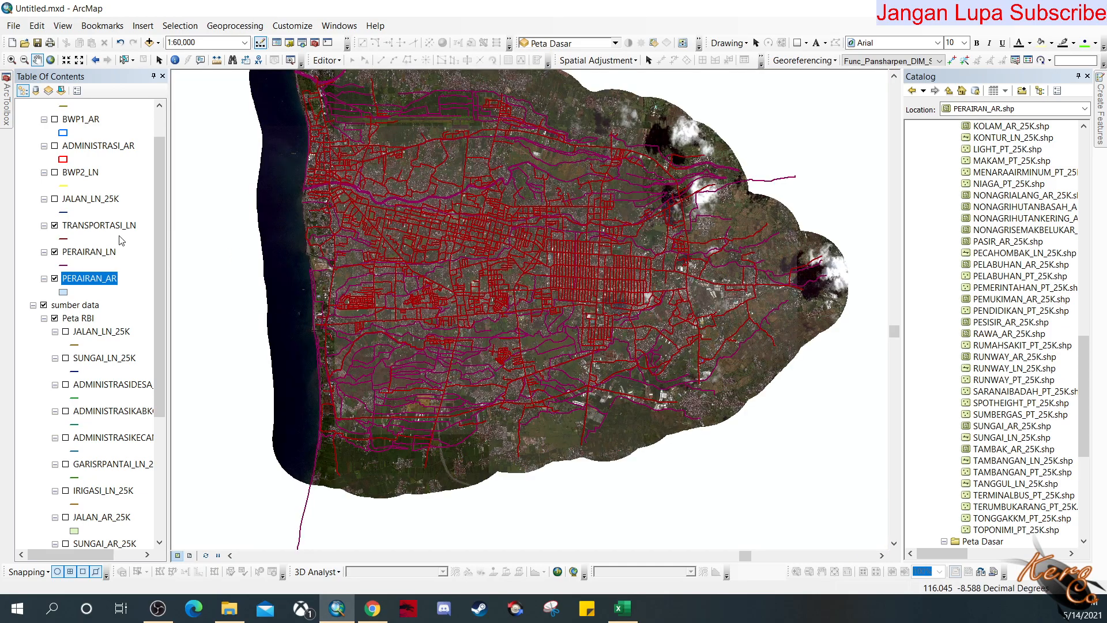
{"action": "left_click", "coordinate": [117, 225]}
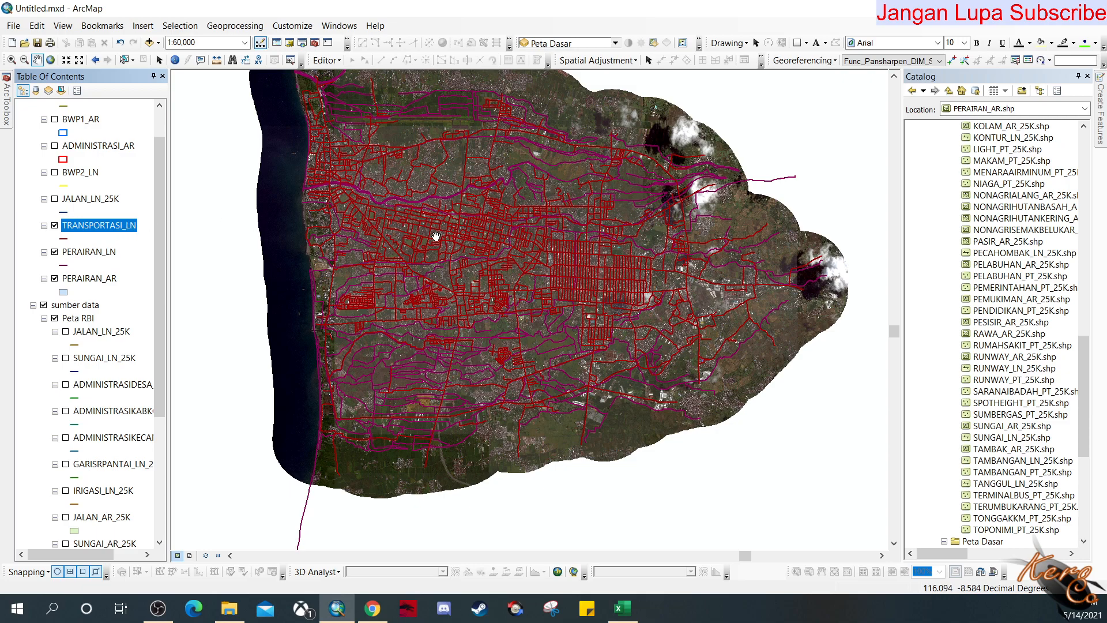
{"action": "scroll", "coordinate": [437, 238], "scroll_direction": "down", "scroll_amount": 1}
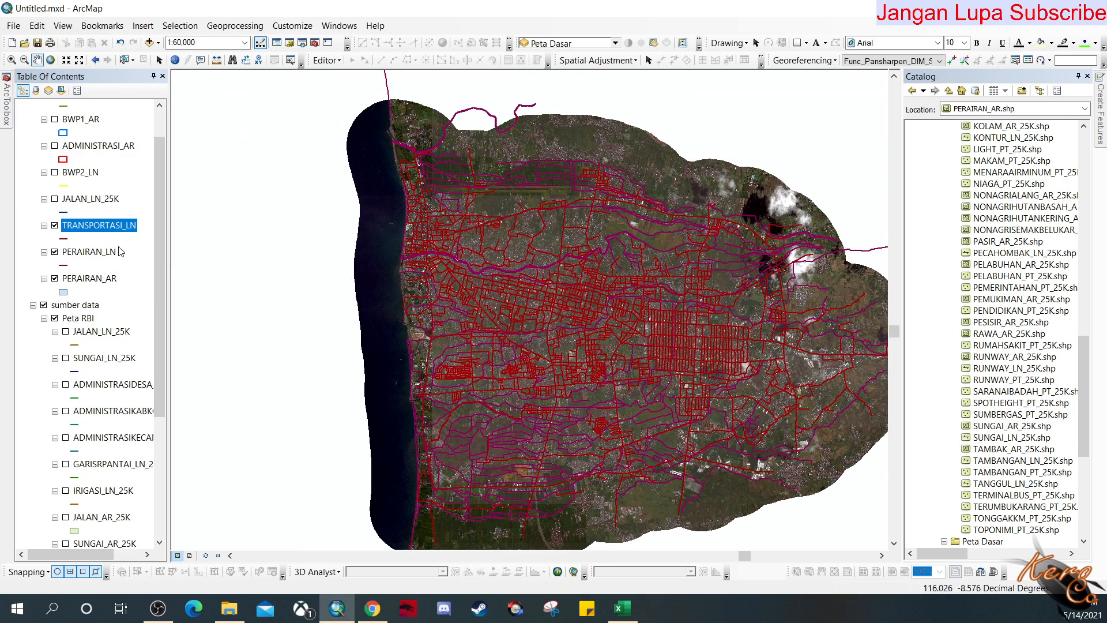
{"action": "left_click", "coordinate": [55, 252]}
{"action": "left_click", "coordinate": [55, 279]}
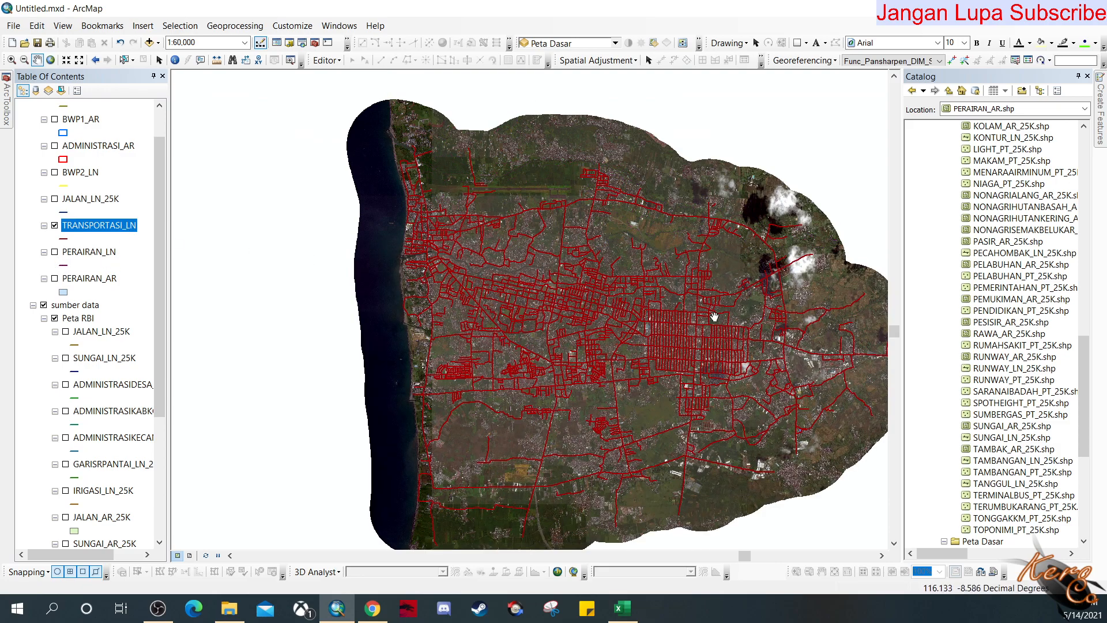
- Compare the TRANSPORTASI_LN road lines with the satellite imagery across the southern, eastern and northern areas for roads not yet digitized
{"action": "scroll", "coordinate": [597, 305], "scroll_direction": "down", "scroll_amount": 1}
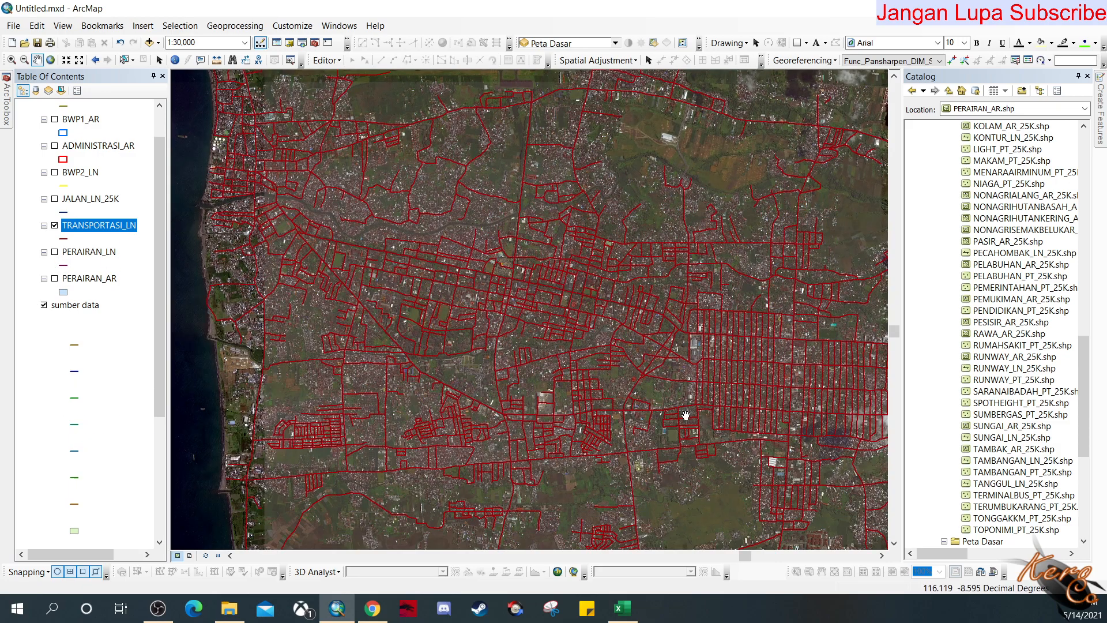
{"action": "left_click_drag", "start_coordinate": [695, 446], "coordinate": [679, 333]}
{"action": "left_click_drag", "start_coordinate": [689, 442], "coordinate": [726, 333]}
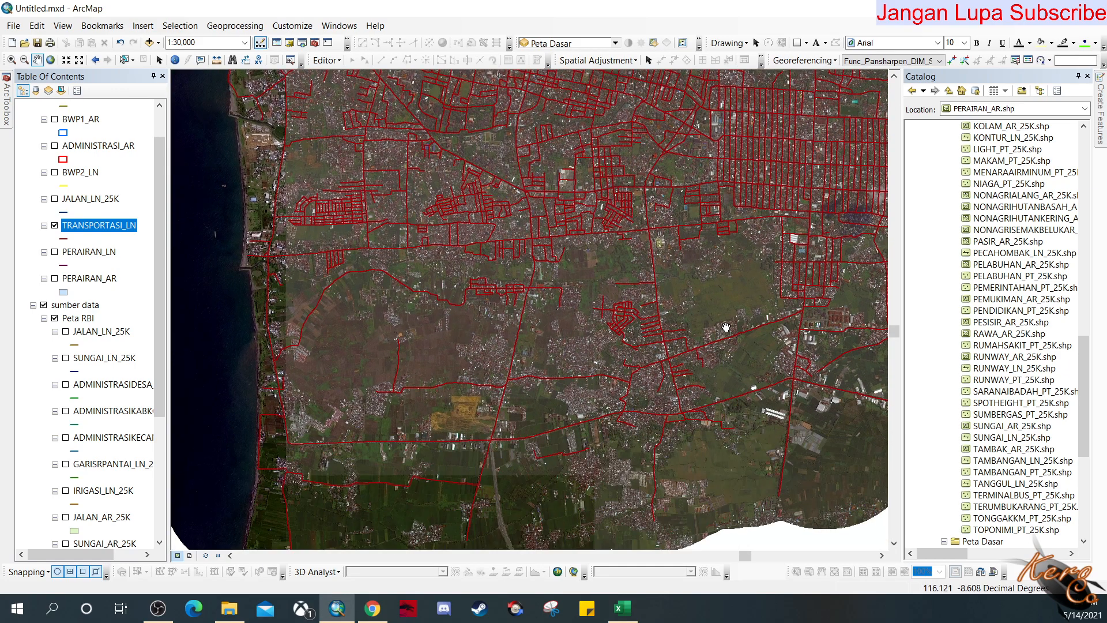
{"action": "left_click_drag", "start_coordinate": [691, 478], "coordinate": [622, 417]}
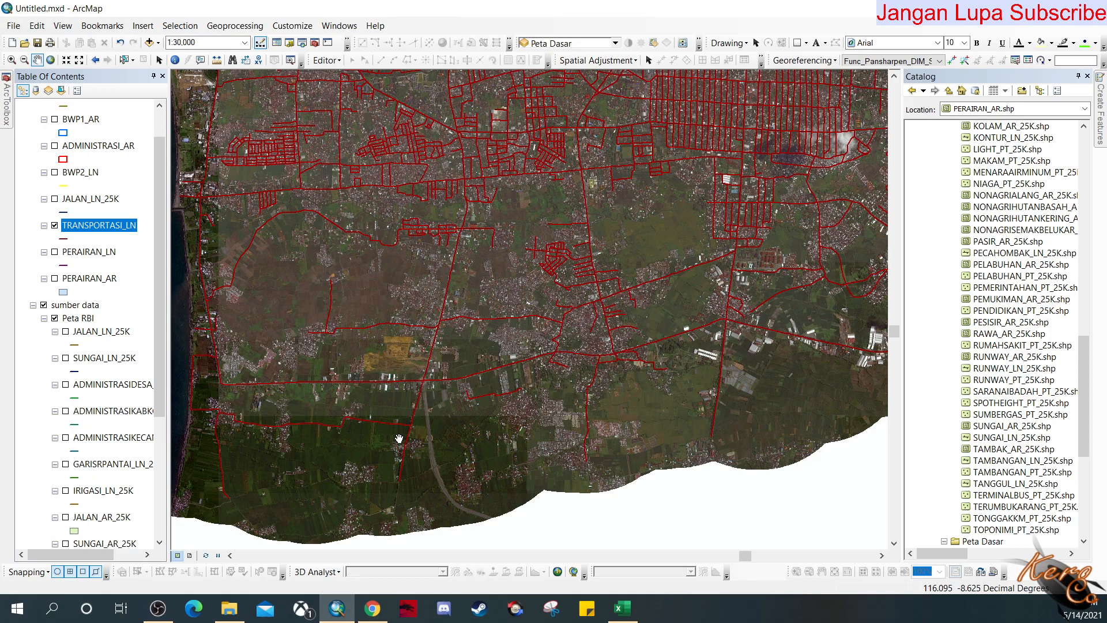
{"action": "scroll", "coordinate": [428, 399], "scroll_direction": "up", "scroll_amount": 2}
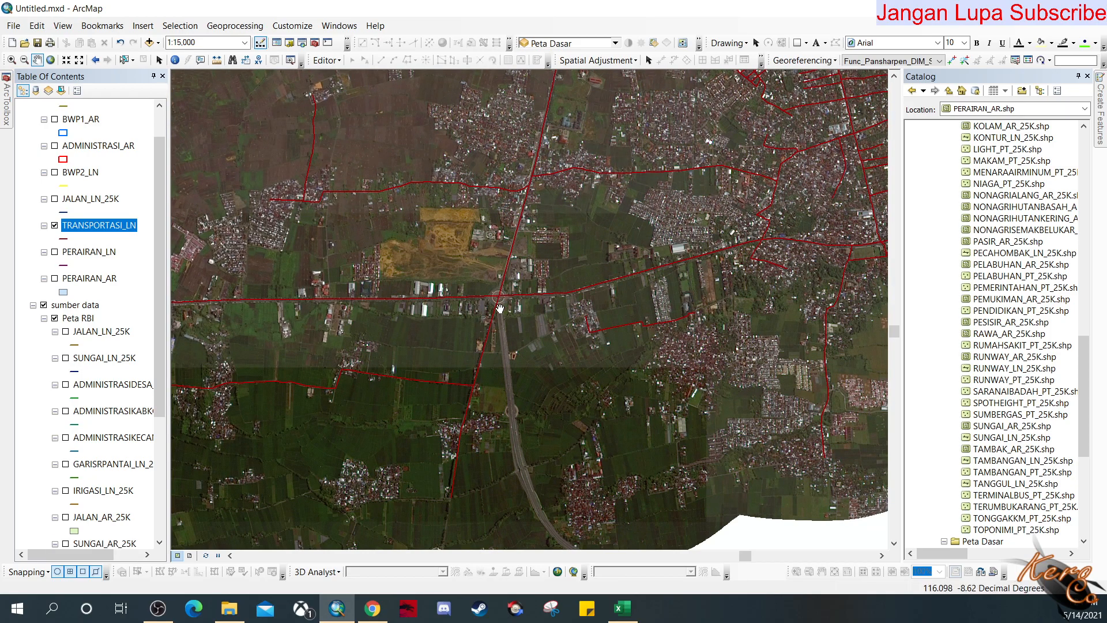
{"action": "scroll", "coordinate": [547, 414], "scroll_direction": "down", "scroll_amount": 4}
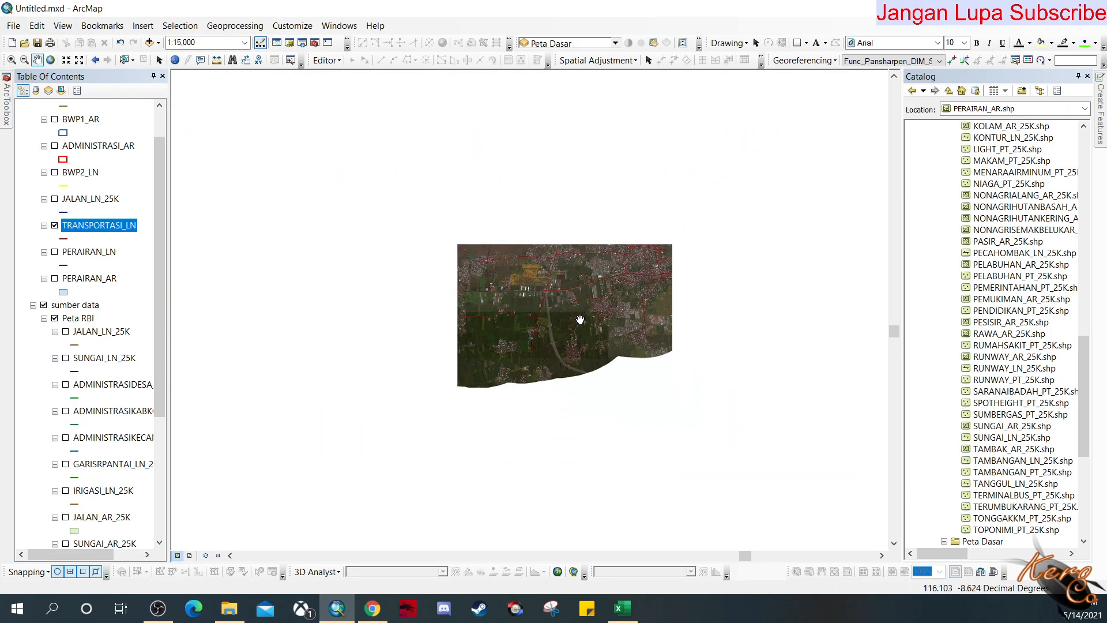
{"action": "scroll", "coordinate": [684, 231], "scroll_direction": "up", "scroll_amount": 1}
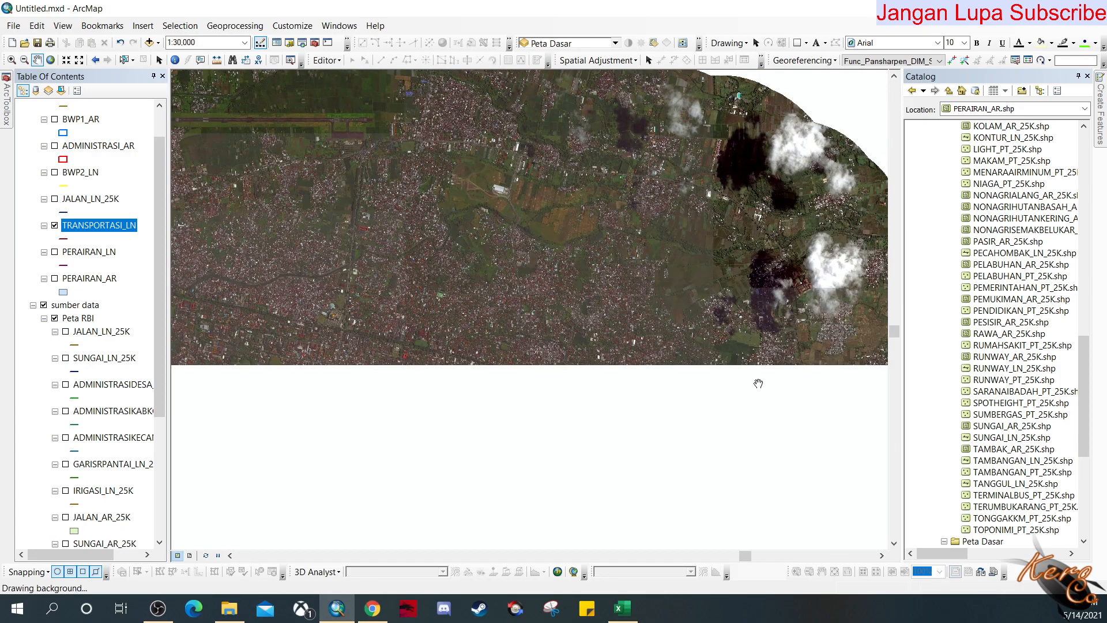
{"action": "left_click_drag", "start_coordinate": [695, 440], "coordinate": [579, 308]}
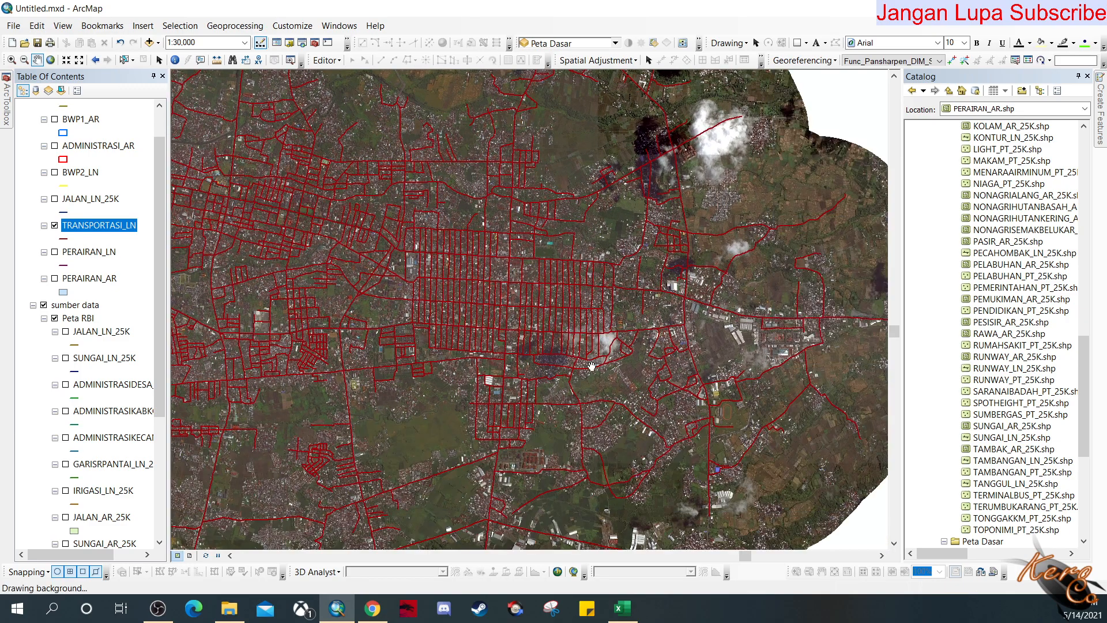
{"action": "scroll", "coordinate": [619, 391], "scroll_direction": "up", "scroll_amount": 2}
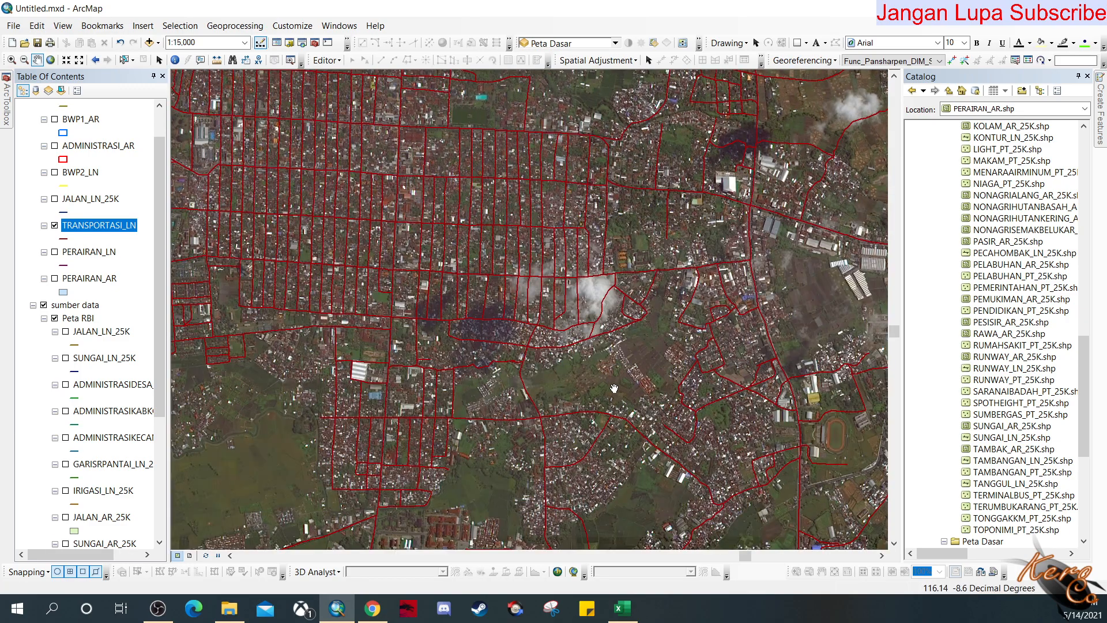
{"action": "left_click_drag", "start_coordinate": [557, 409], "coordinate": [548, 330]}
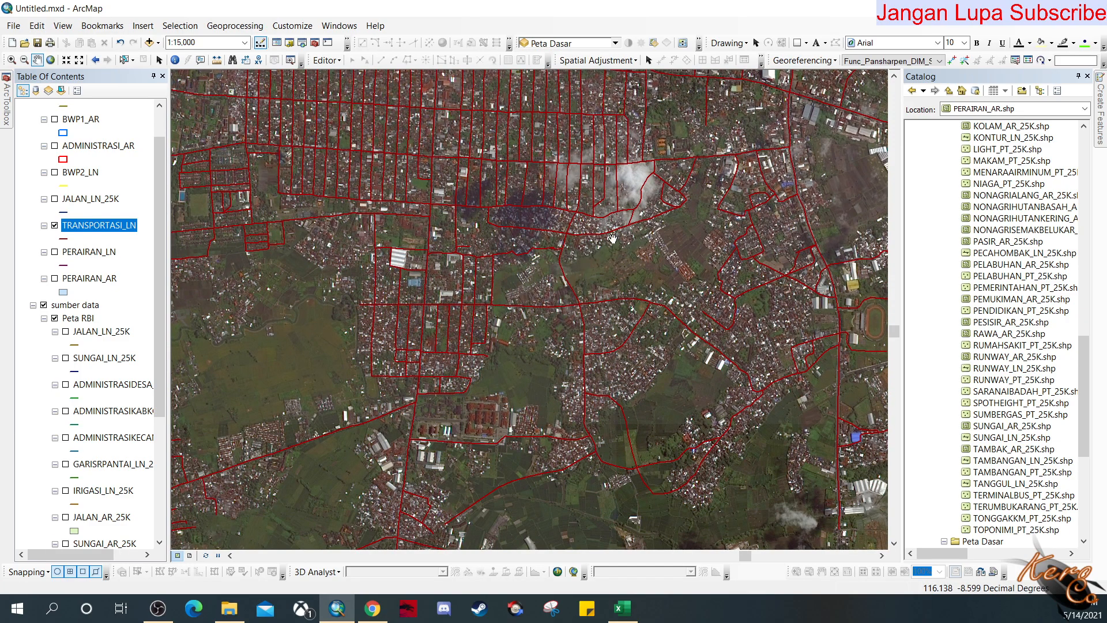
{"action": "left_click_drag", "start_coordinate": [616, 237], "coordinate": [435, 389]}
{"action": "left_click_drag", "start_coordinate": [609, 260], "coordinate": [424, 356]}
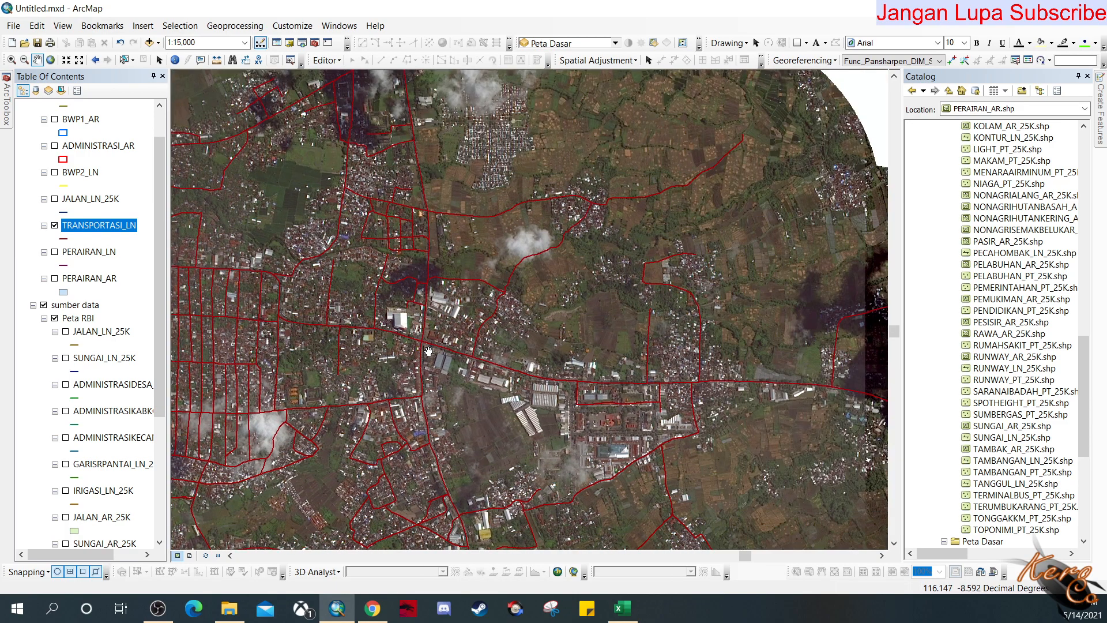
{"action": "left_click_drag", "start_coordinate": [392, 244], "coordinate": [663, 409]}
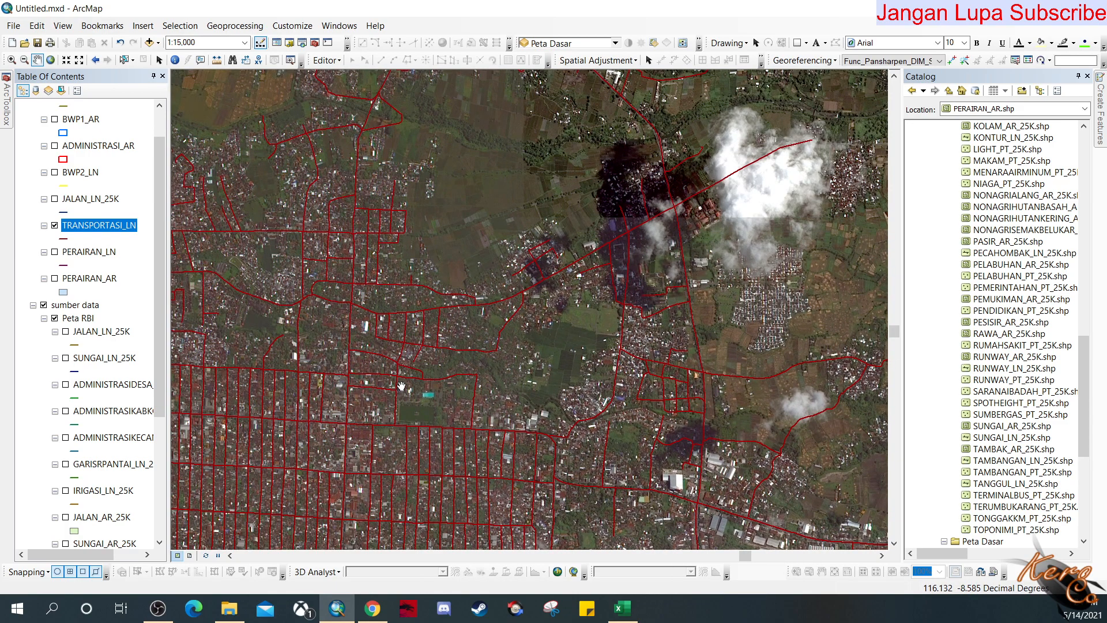
{"action": "left_click_drag", "start_coordinate": [395, 381], "coordinate": [546, 526]}
{"action": "left_click_drag", "start_coordinate": [280, 236], "coordinate": [544, 360]}
{"action": "scroll", "coordinate": [545, 369], "scroll_direction": "up", "scroll_amount": 2}
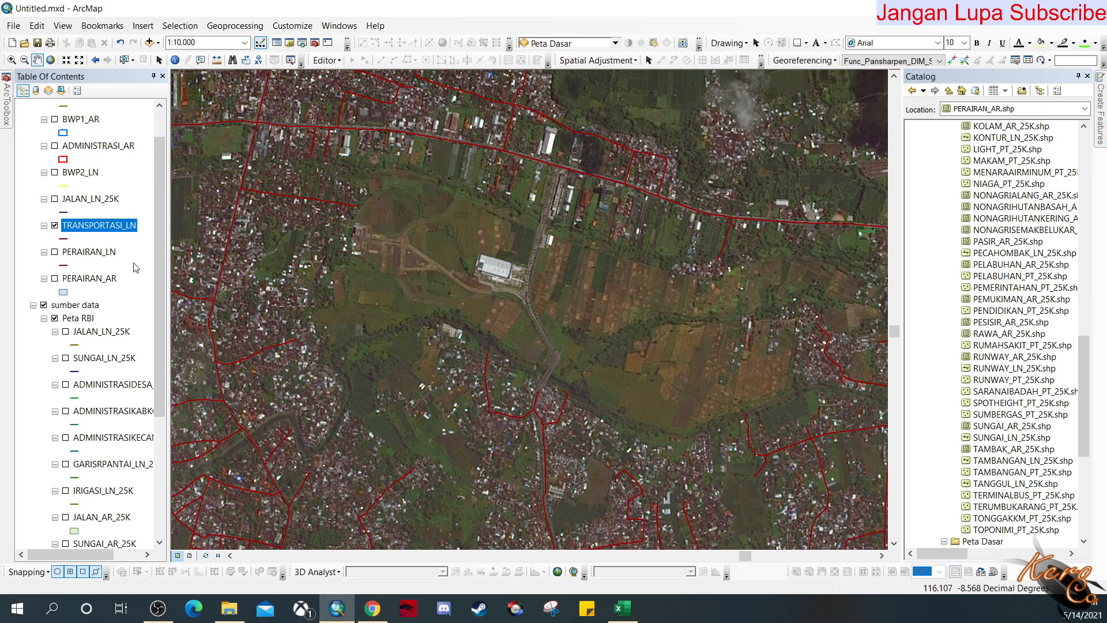
- Start an edit session on TRANSPORTASI_LN, continue past the layer warnings and show the feature templates
{"action": "right_click", "coordinate": [111, 230]}
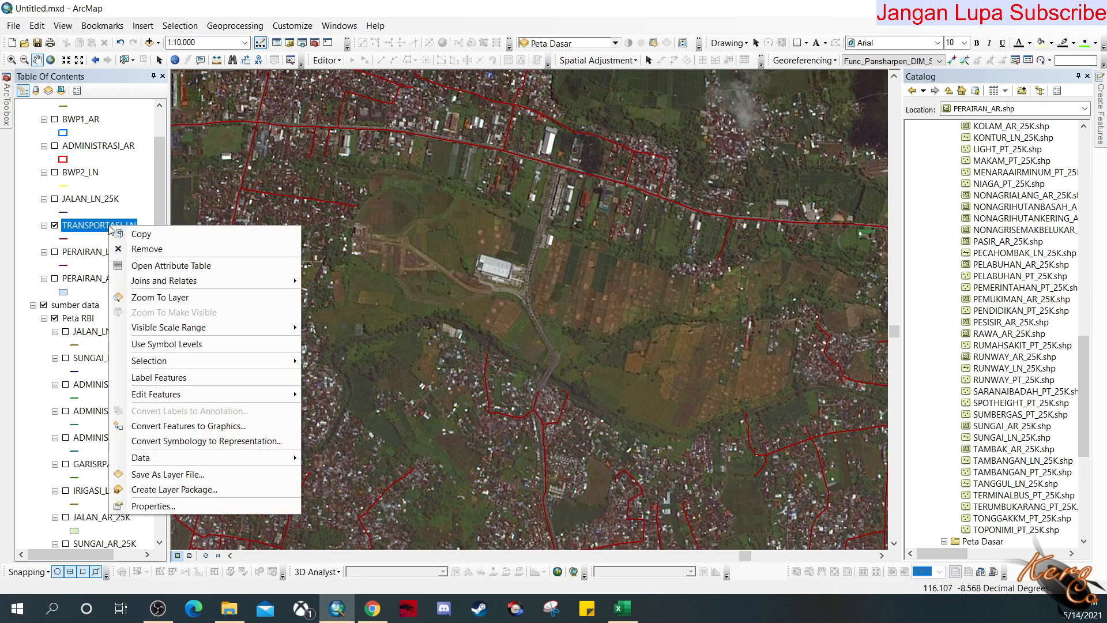
{"action": "mouse_move", "coordinate": [176, 397]}
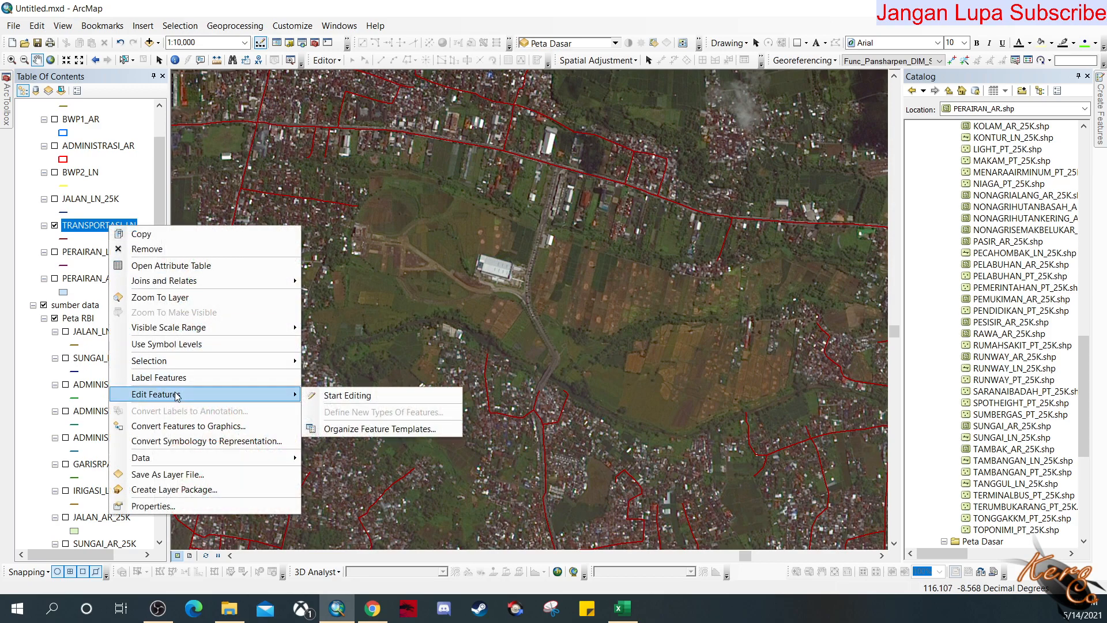
{"action": "left_click", "coordinate": [393, 396]}
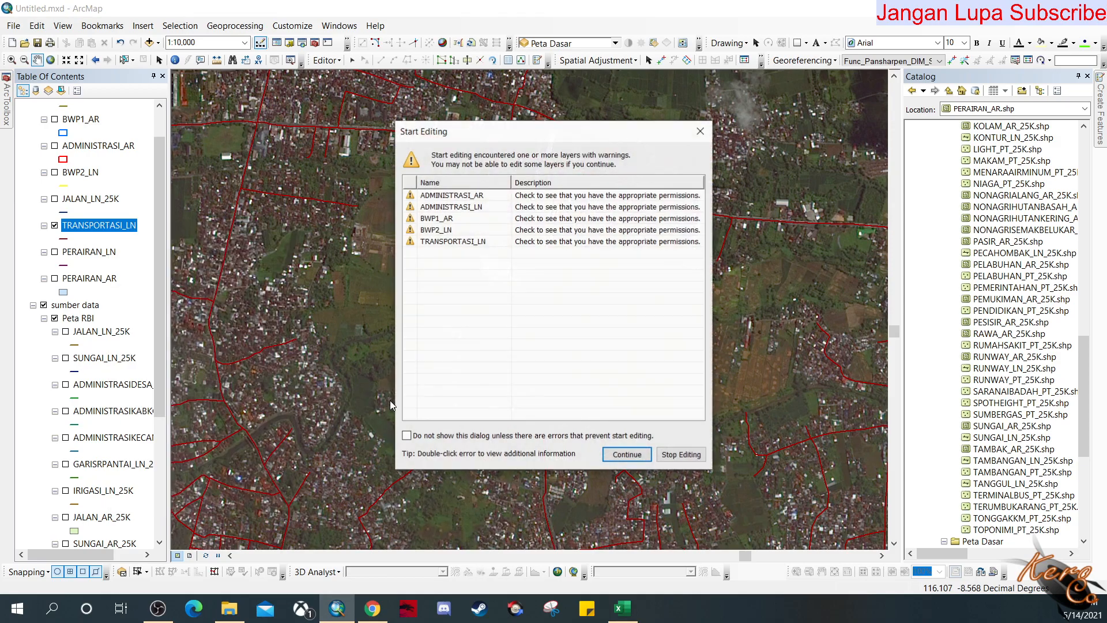
{"action": "left_click", "coordinate": [627, 455]}
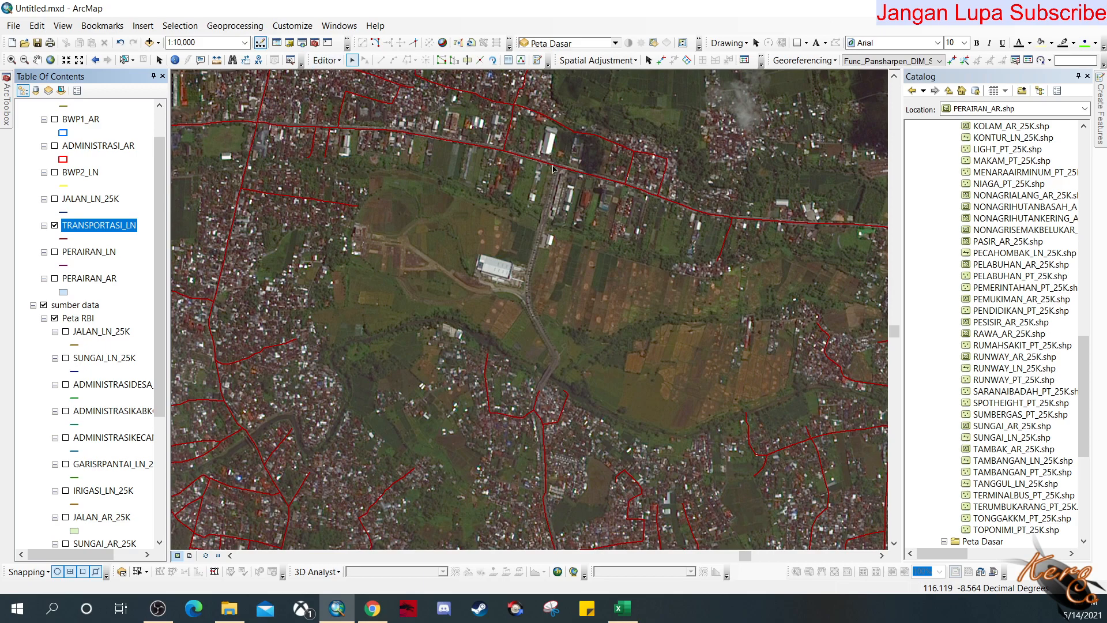
{"action": "left_click", "coordinate": [1101, 109]}
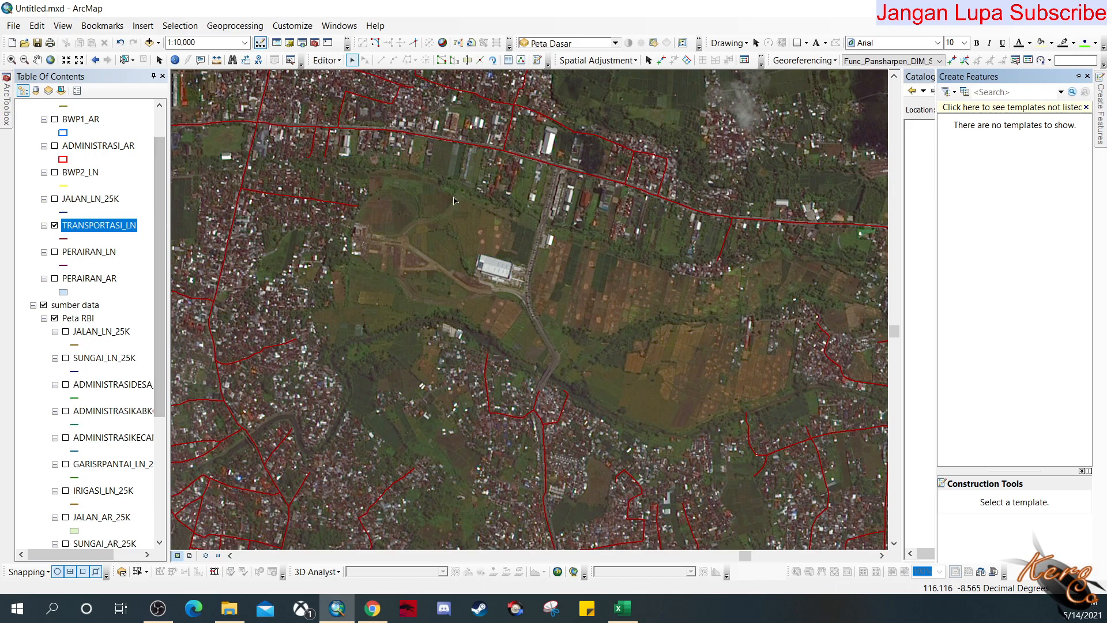
- Select the main road segment where the undigitized road branches south, check for feature templates, and clear the selection
{"action": "left_click", "coordinate": [550, 157]}
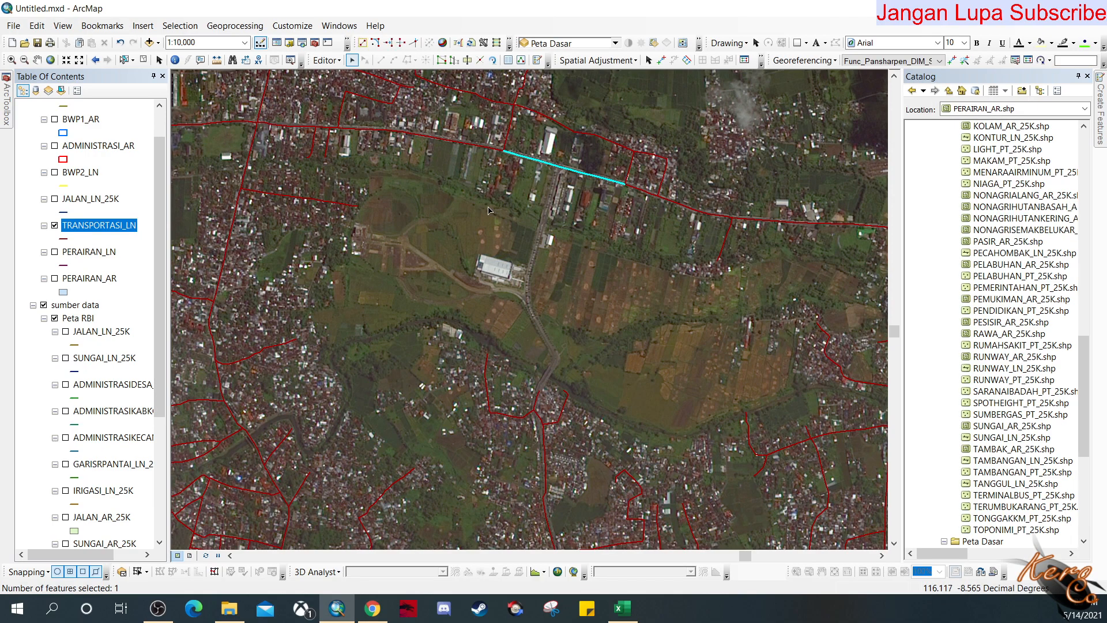
{"action": "left_click", "coordinate": [144, 60]}
{"action": "left_click", "coordinate": [124, 60]}
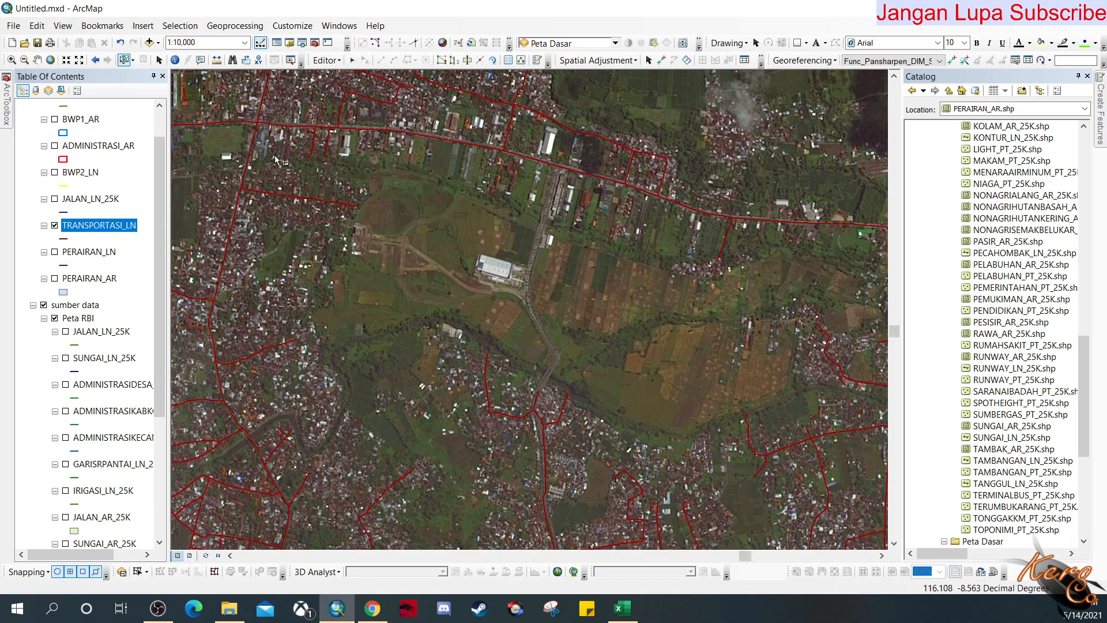
{"action": "left_click", "coordinate": [579, 165]}
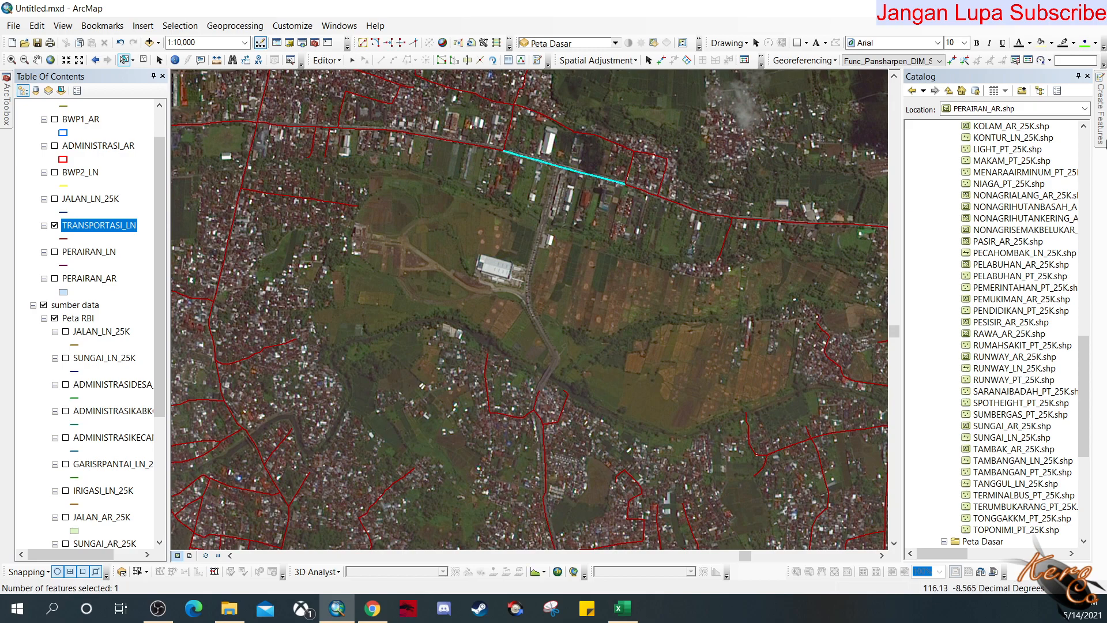
{"action": "mouse_move", "coordinate": [1104, 141]}
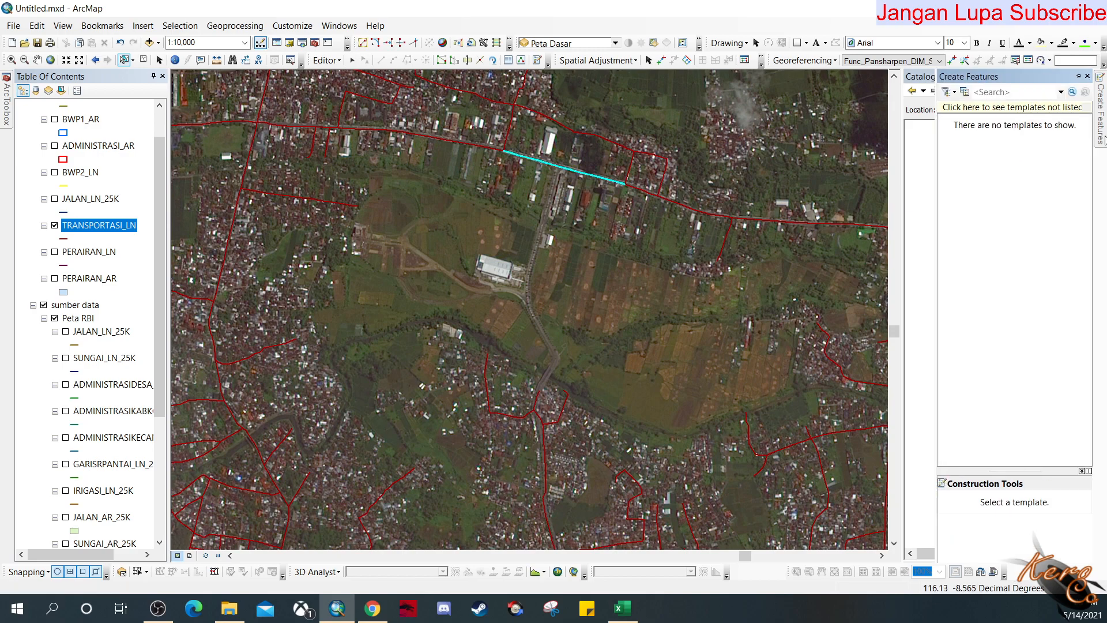
{"action": "left_click", "coordinate": [541, 229]}
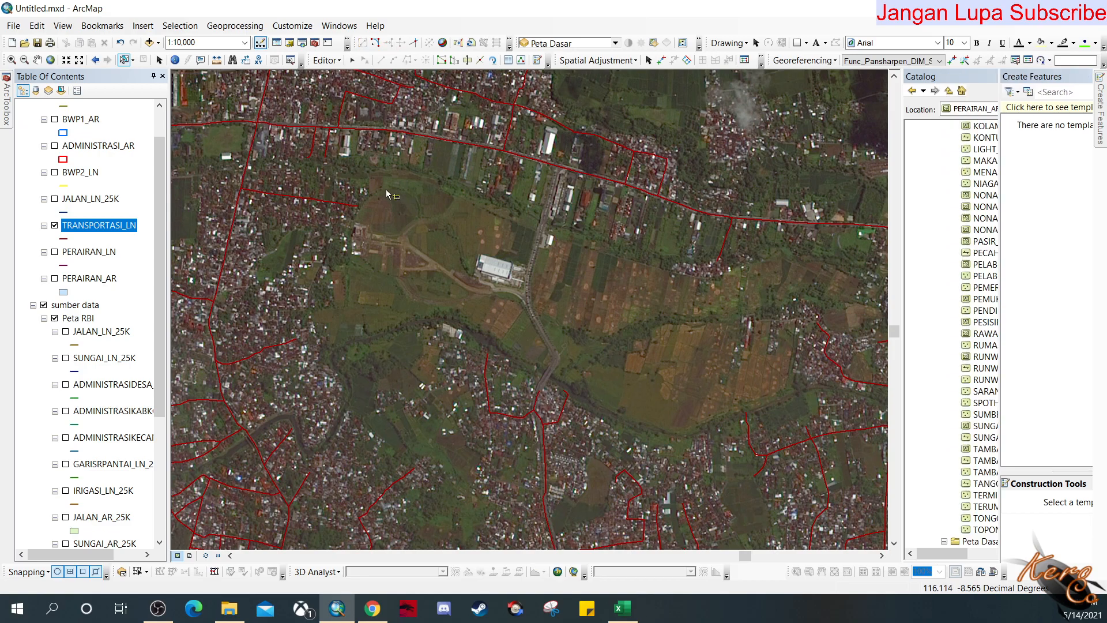
- Stop the edit session on TRANSPORTASI_LN
{"action": "left_click", "coordinate": [328, 60]}
{"action": "left_click", "coordinate": [371, 88]}
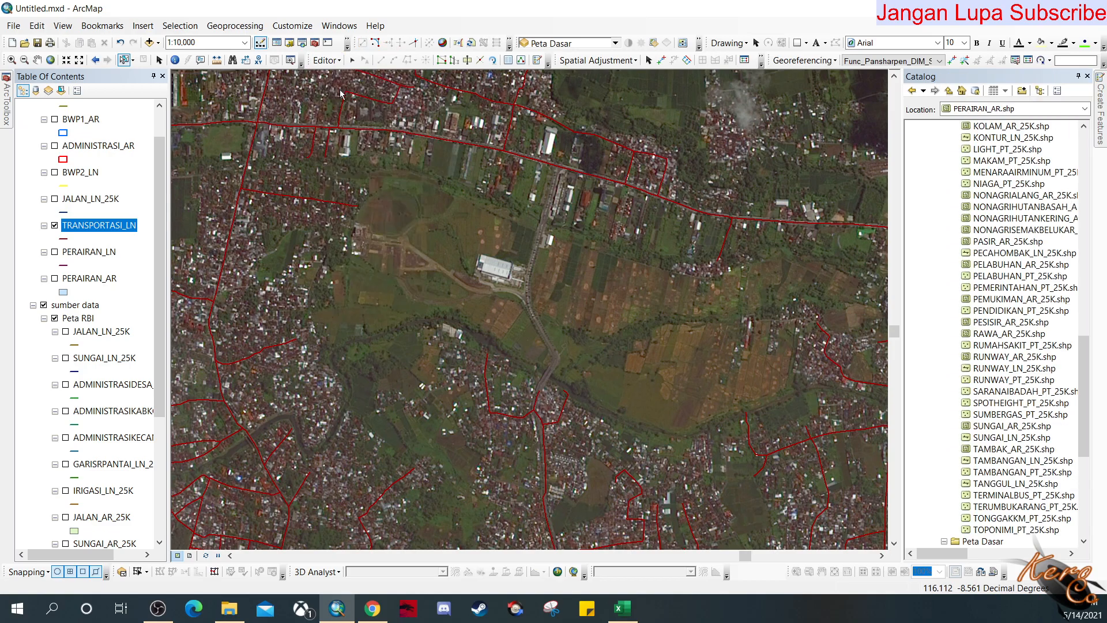
{"action": "scroll", "coordinate": [514, 259], "scroll_direction": "up", "scroll_amount": 1}
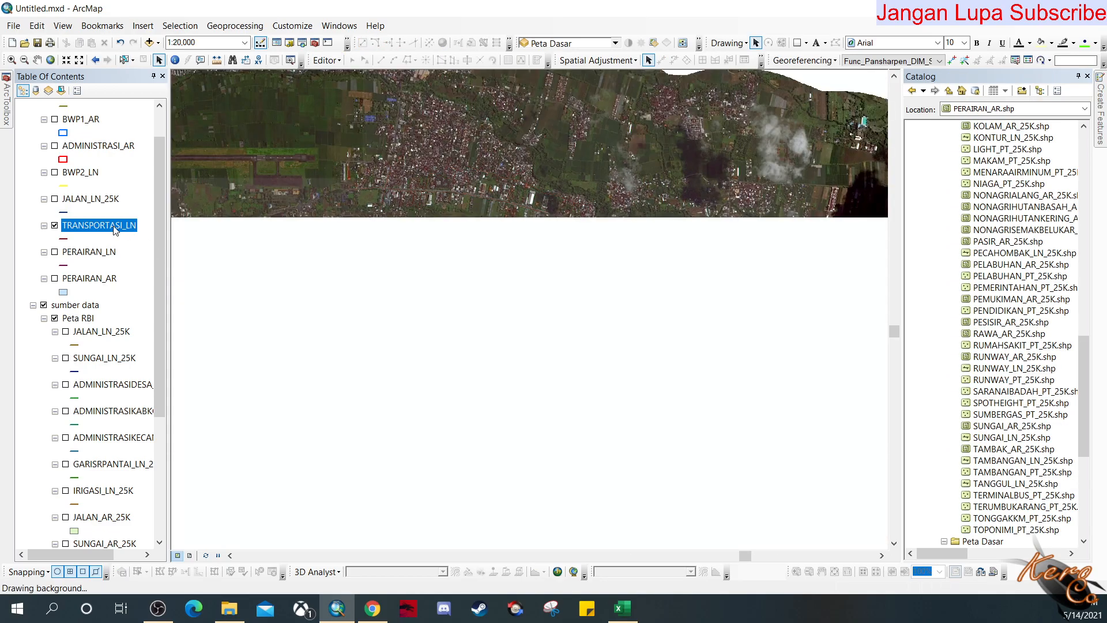
- Inspect the data source and coordinate system of the TRANSPORTASI_LN layer in its properties, leaving them unchanged
{"action": "right_click", "coordinate": [118, 226]}
{"action": "left_click", "coordinate": [199, 503]}
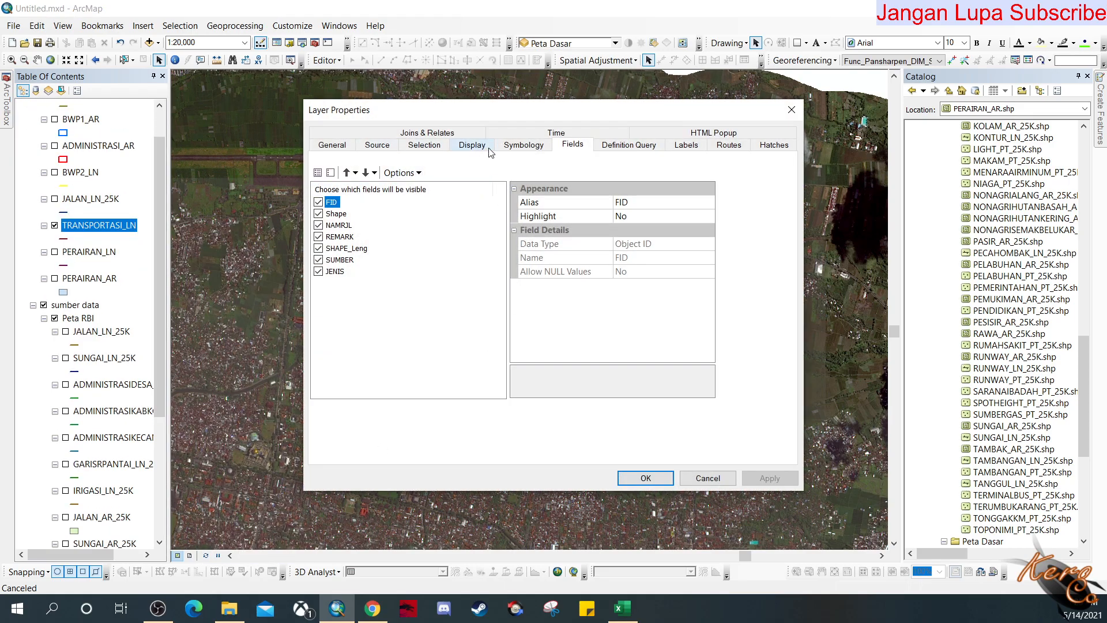
{"action": "left_click", "coordinate": [391, 150]}
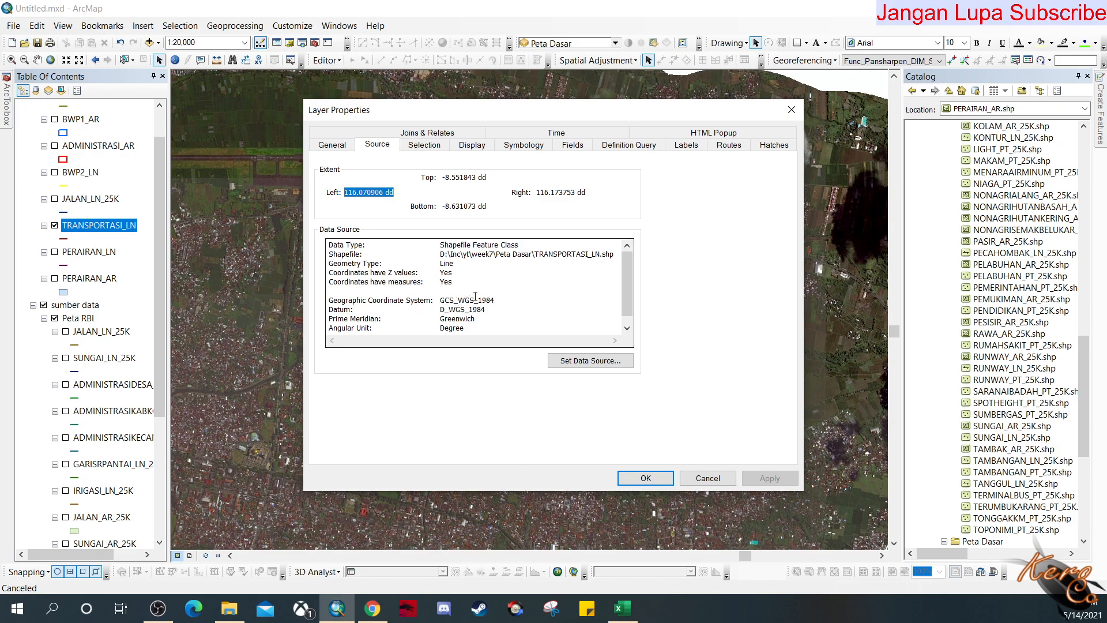
{"action": "scroll", "coordinate": [532, 297], "scroll_direction": "down", "scroll_amount": 1}
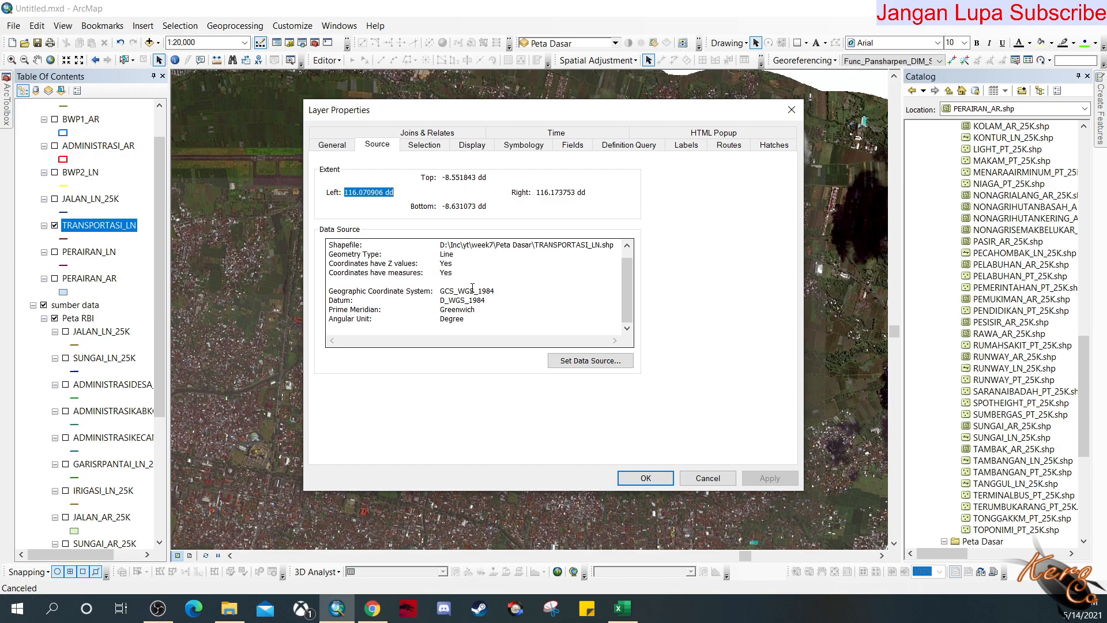
{"action": "left_click", "coordinate": [707, 478]}
- Review the Peta Dasar layers and examine the TRANSPORTASI_LN road network over the whole satellite image at 1:60,000
{"action": "scroll", "coordinate": [117, 232], "scroll_direction": "up", "scroll_amount": 1}
{"action": "left_click", "coordinate": [113, 133]}
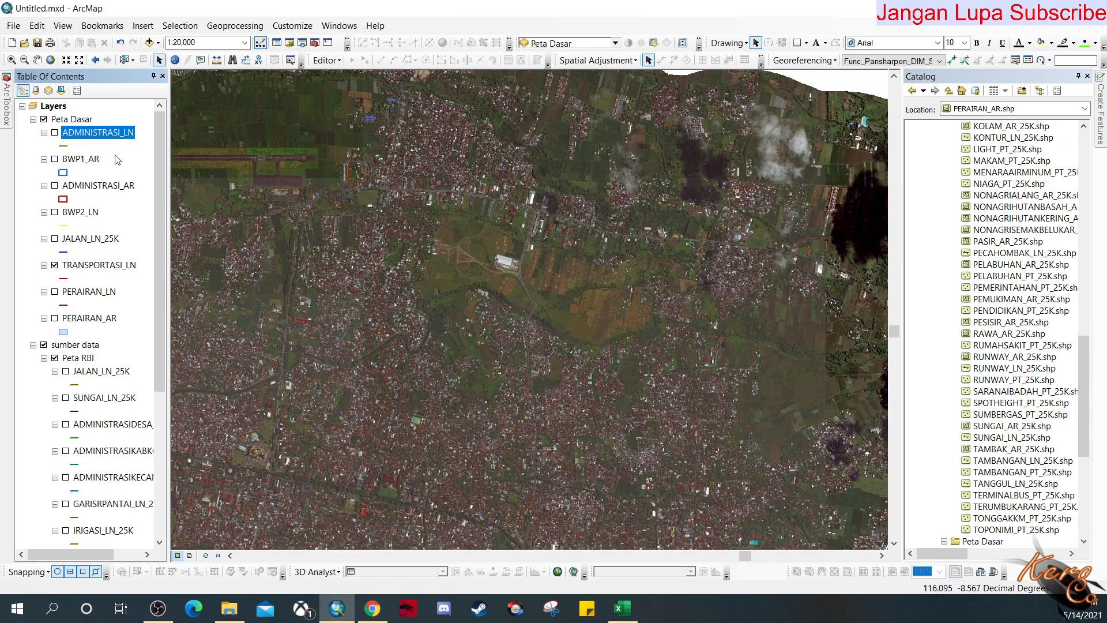
{"action": "left_click", "coordinate": [114, 319]}
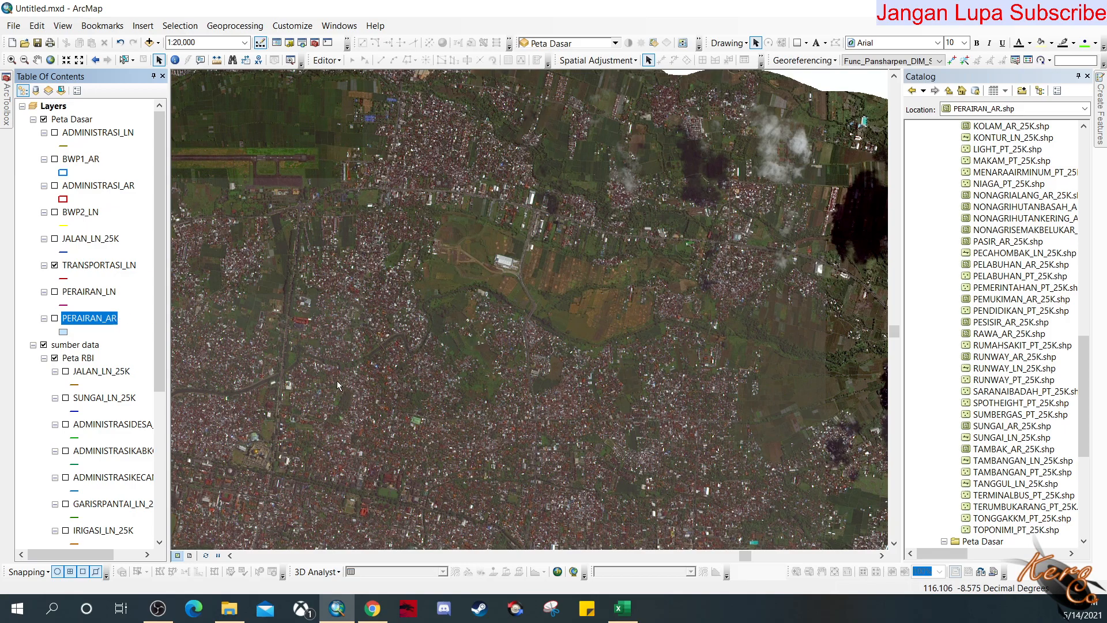
{"action": "left_click_drag", "start_coordinate": [337, 381], "coordinate": [530, 362]}
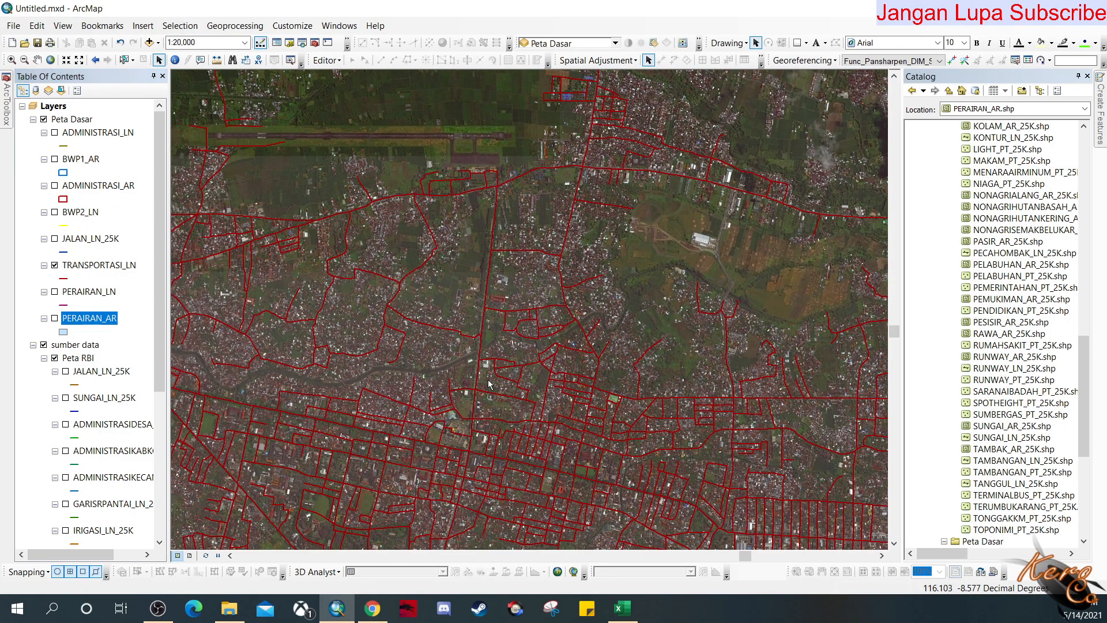
{"action": "left_click_drag", "start_coordinate": [469, 421], "coordinate": [529, 327]}
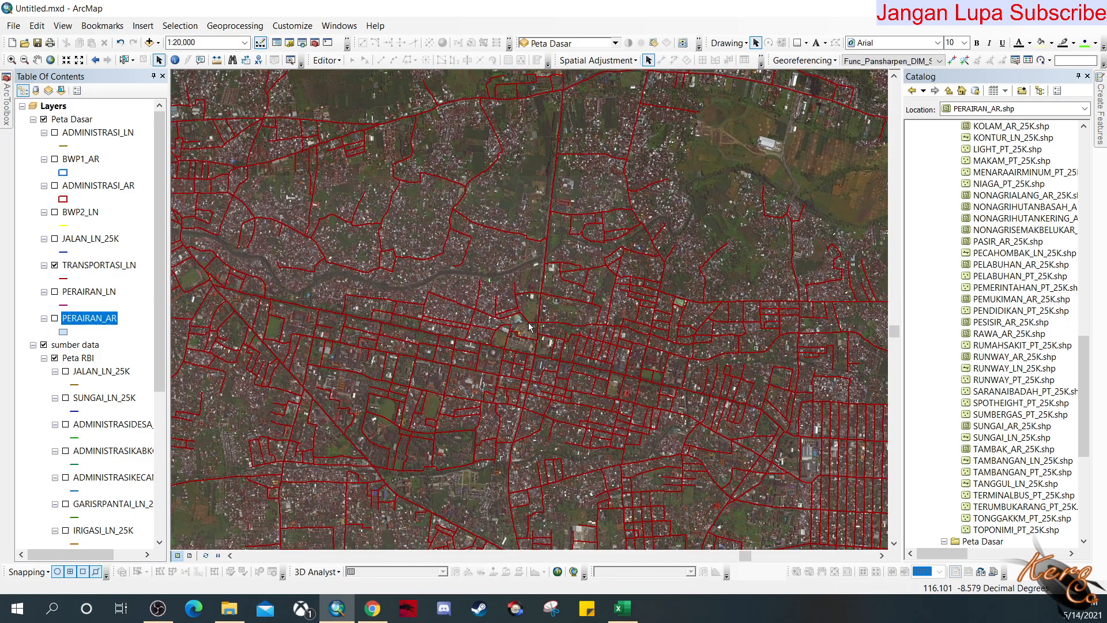
{"action": "scroll", "coordinate": [527, 378], "scroll_direction": "up", "scroll_amount": 1}
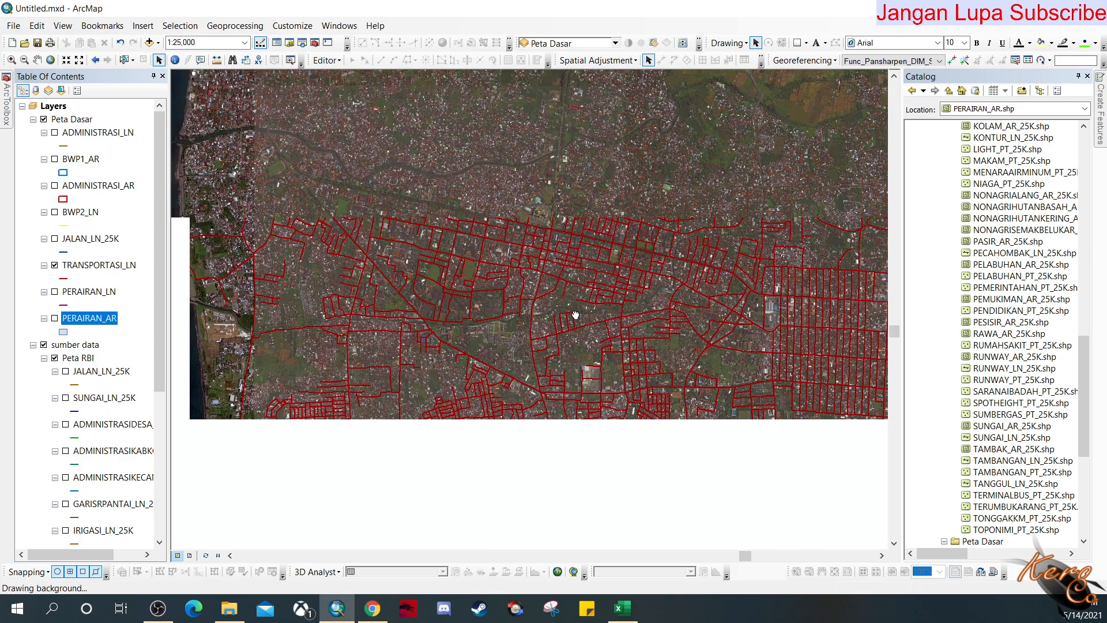
{"action": "scroll", "coordinate": [563, 370], "scroll_direction": "up", "scroll_amount": 2}
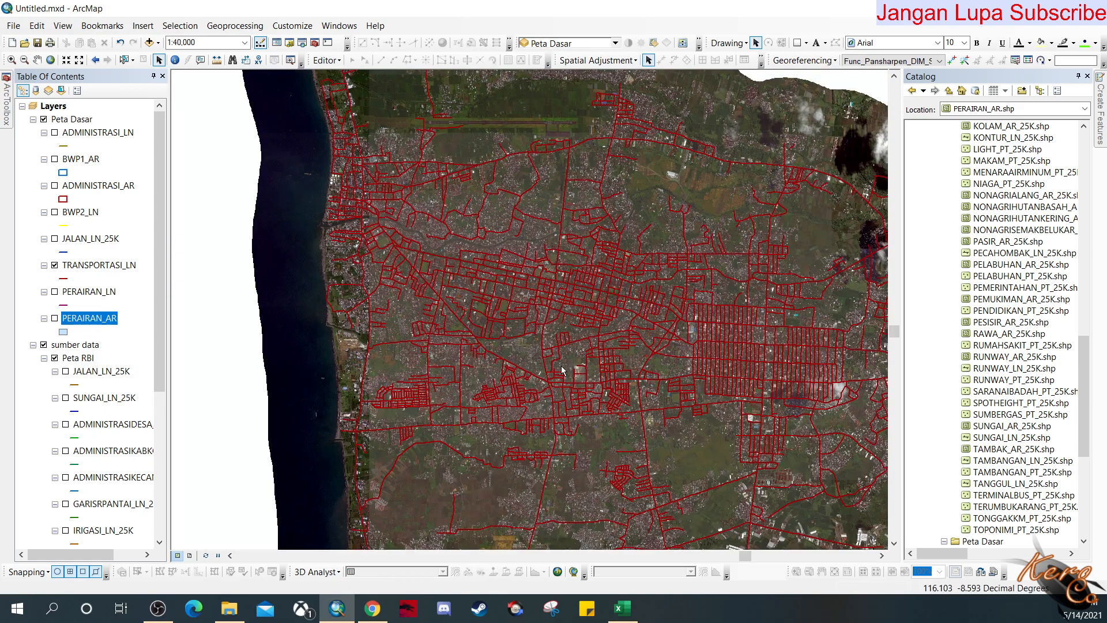
{"action": "left_click_drag", "start_coordinate": [657, 385], "coordinate": [519, 403]}
{"action": "scroll", "coordinate": [519, 407], "scroll_direction": "down", "scroll_amount": 2}
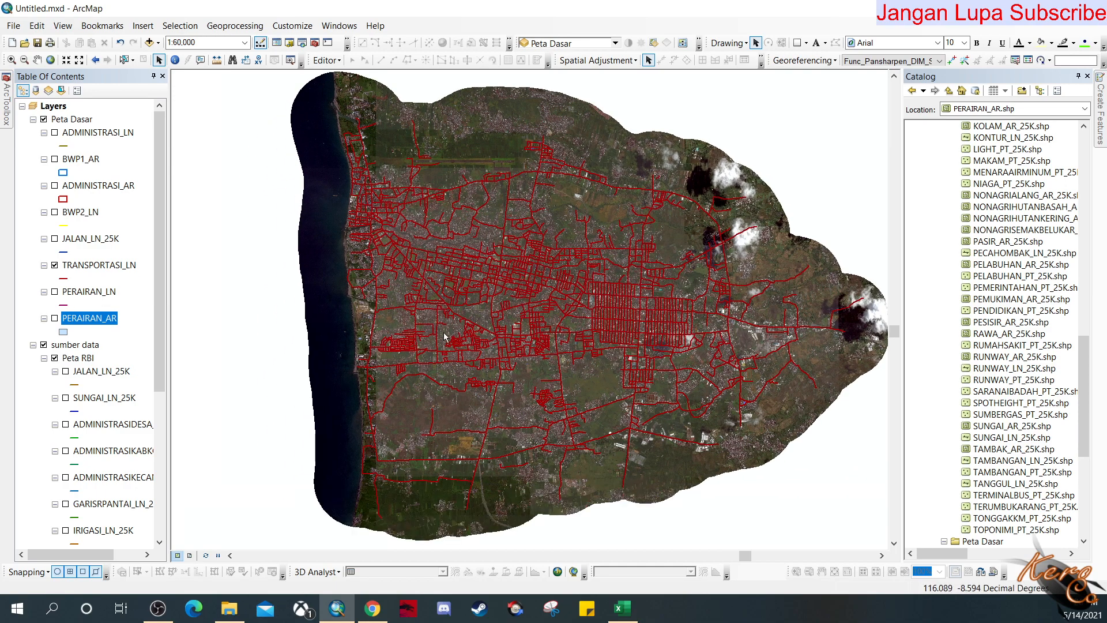
- Go over the Peta Dasar layers from ADMINISTRASI_LN to PERAIRAN_AR and hide the TRANSPORTASI_LN layer
{"action": "left_click", "coordinate": [113, 136]}
{"action": "left_click", "coordinate": [100, 322]}
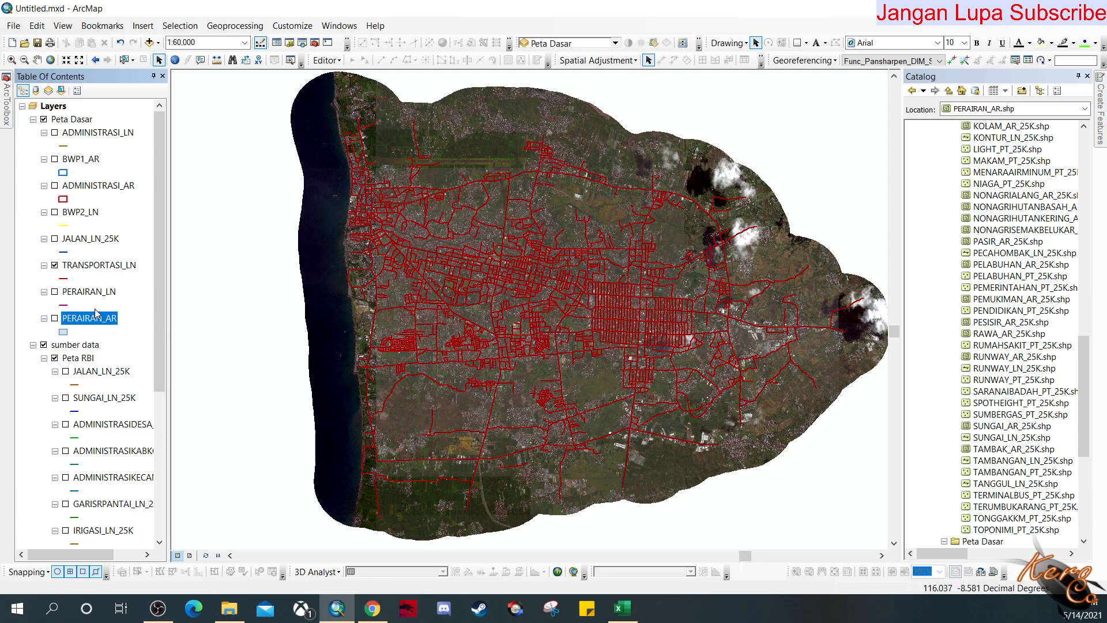
{"action": "left_click", "coordinate": [54, 266]}
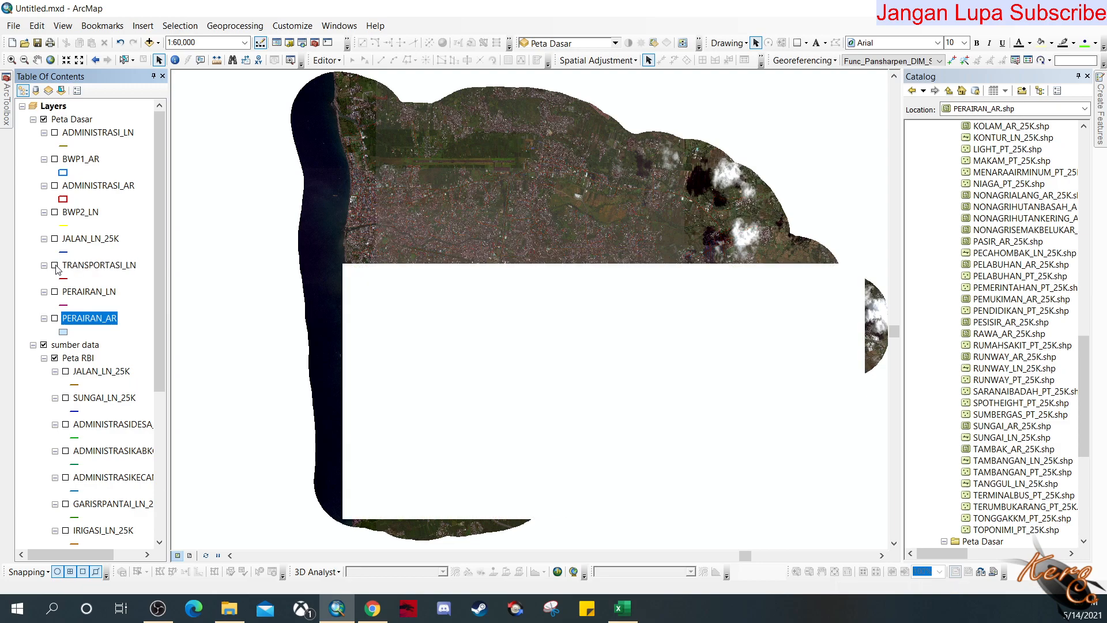